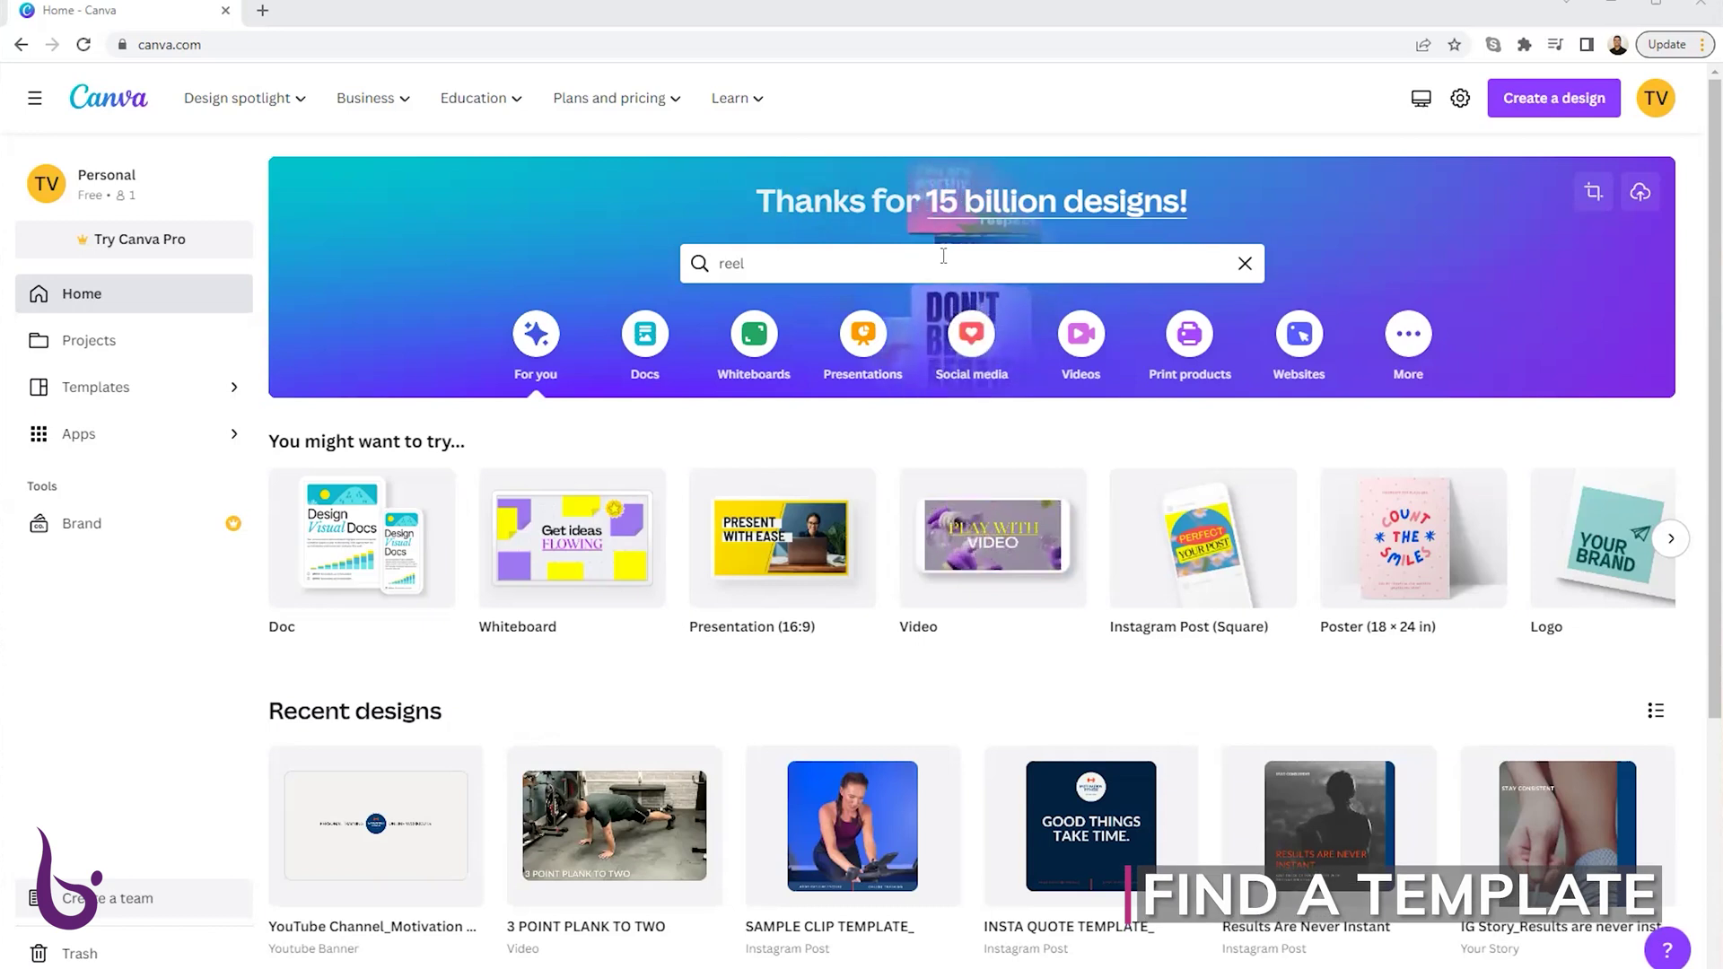
Replace the search text with 'reel' and run the template search.
click(784, 261)
double_click(783, 262)
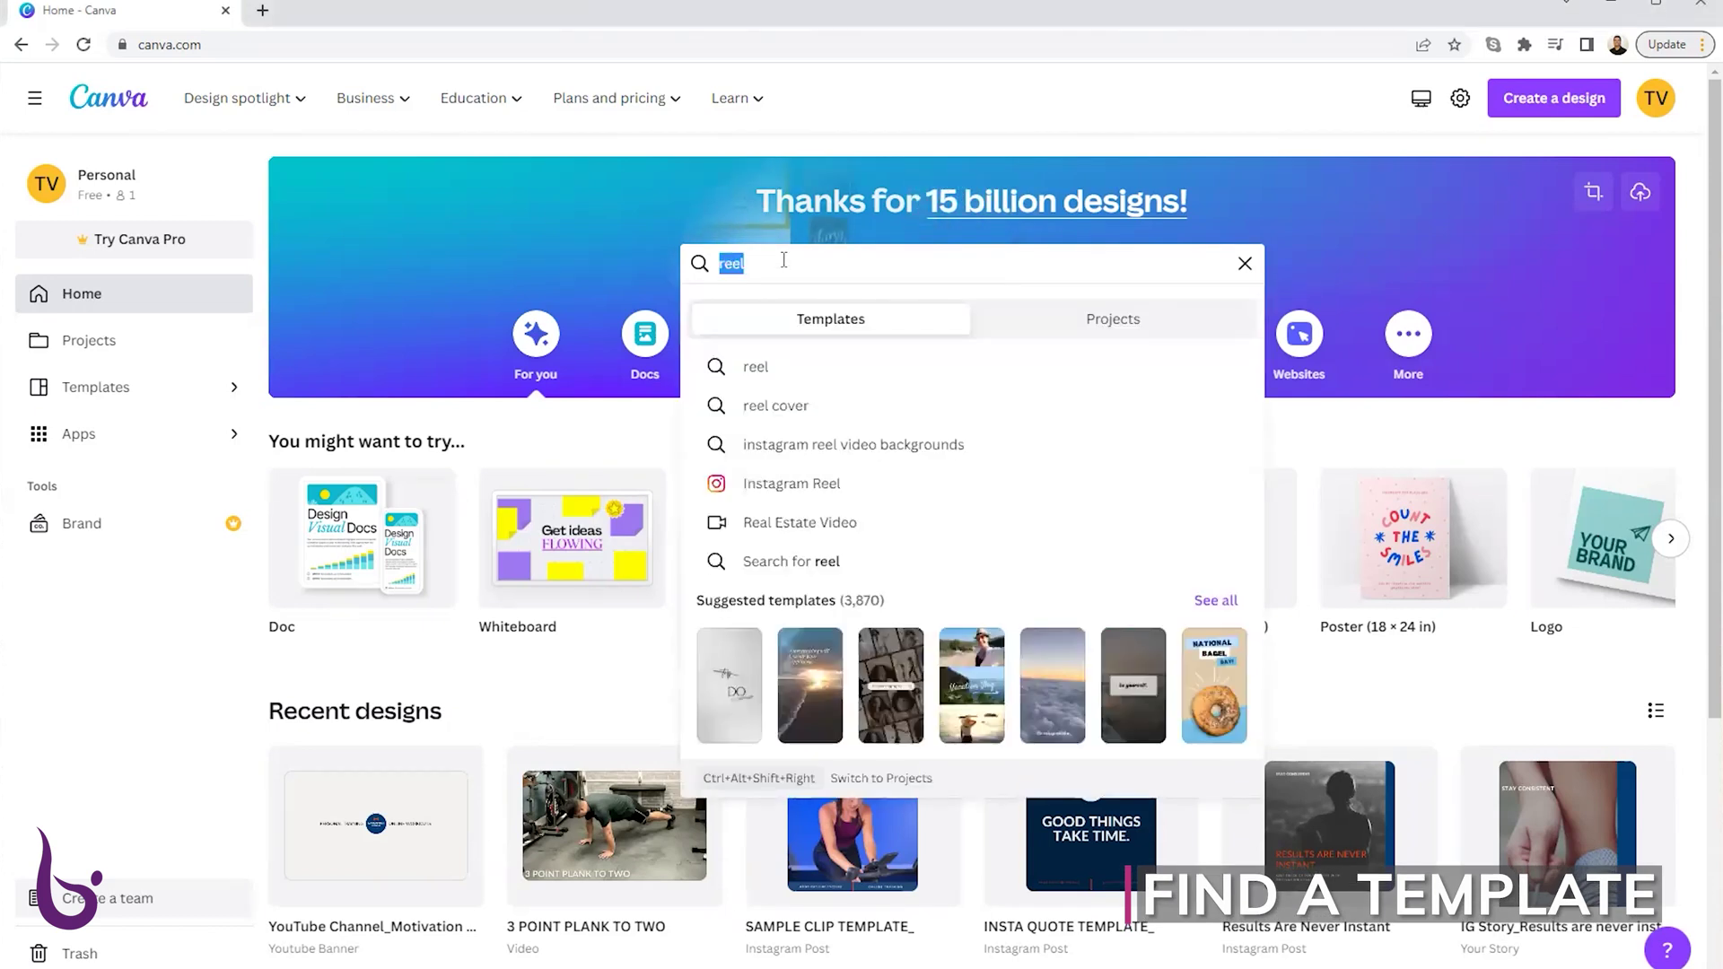
key(BackSpace)
text(reel)
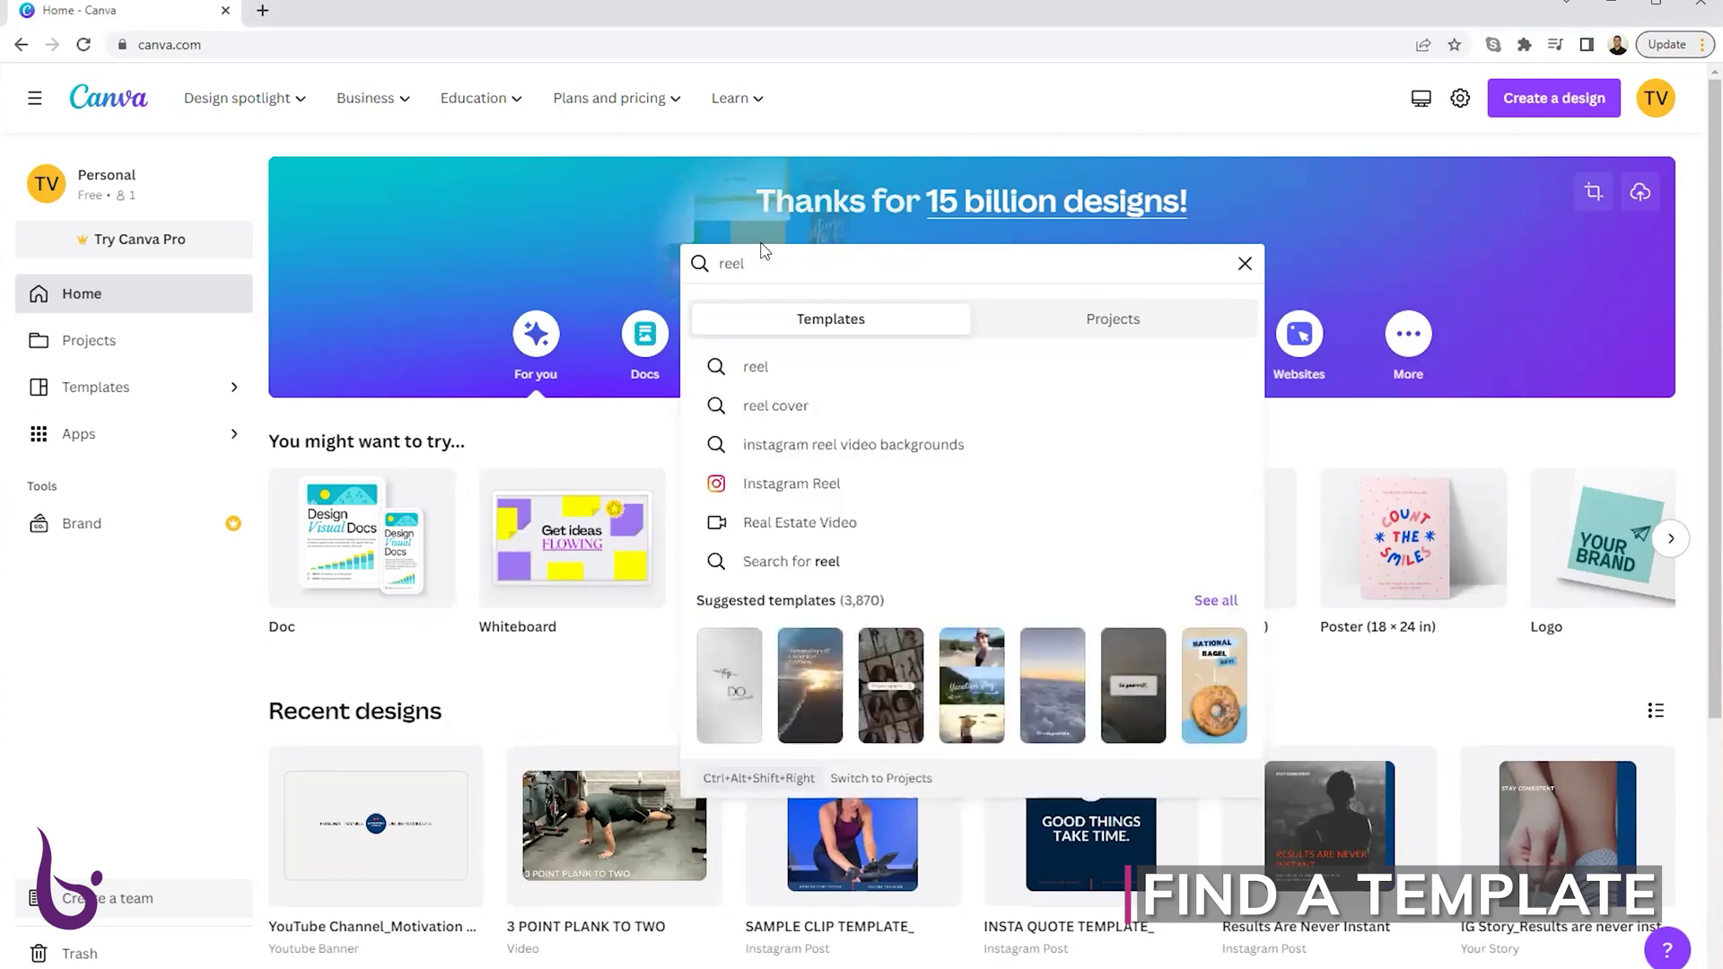
key(Return)
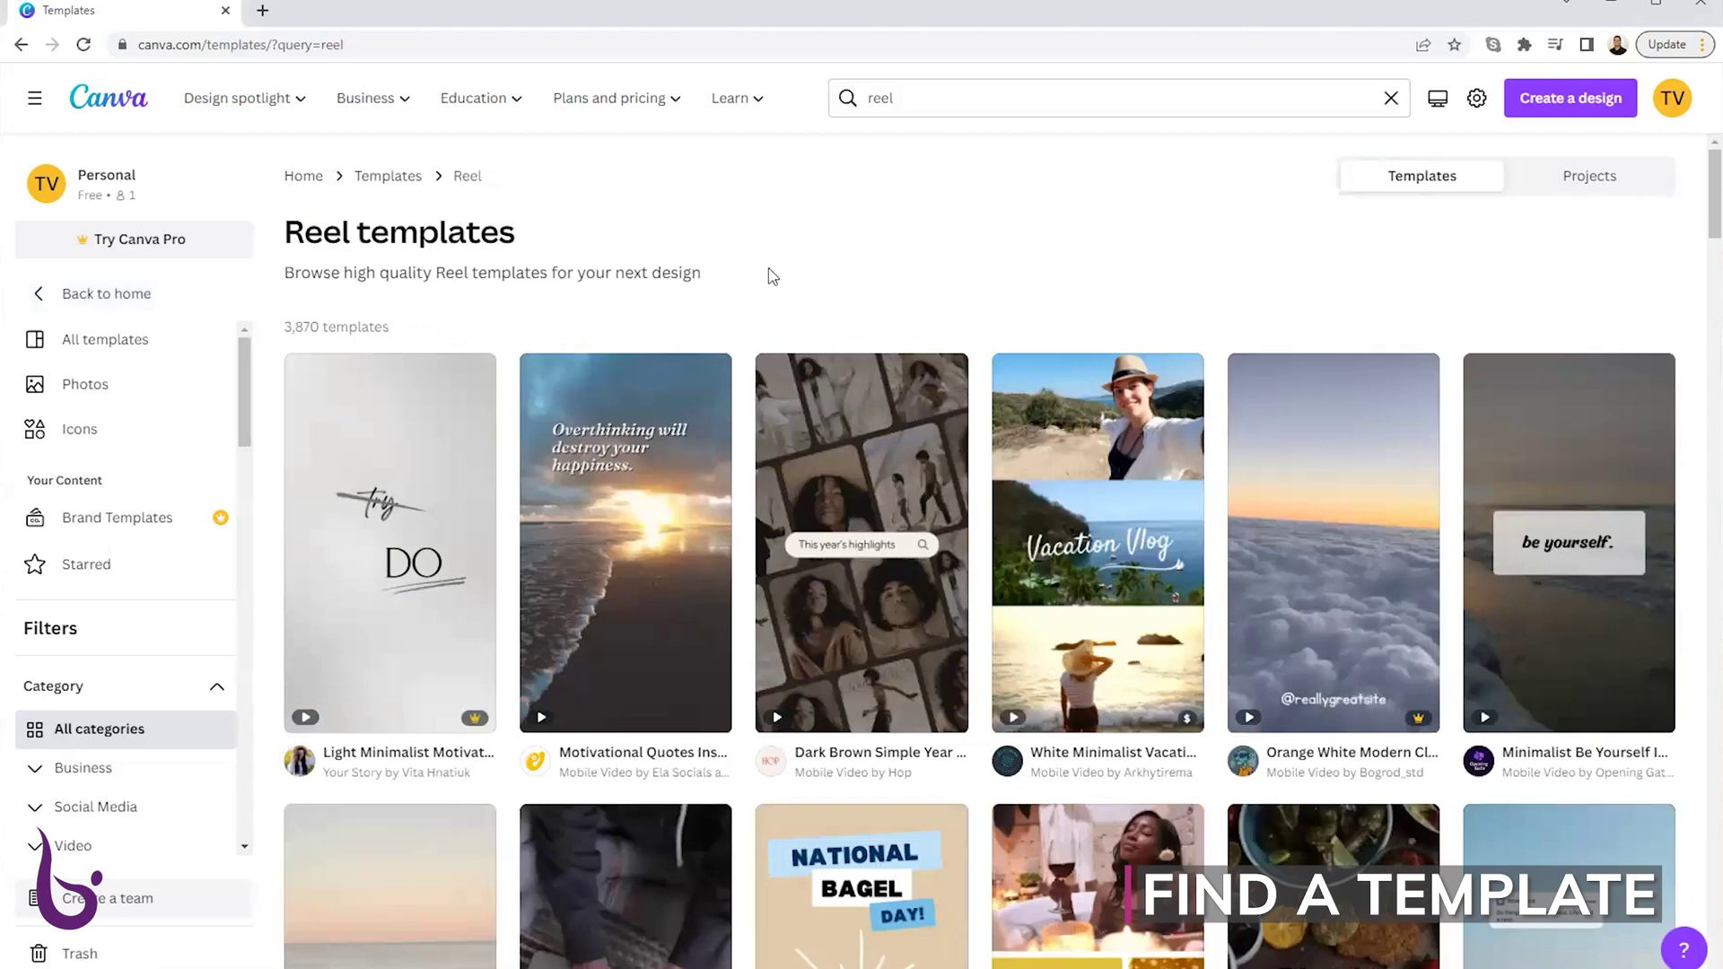
Scroll through the Reel template results, including 'National Bagel Day' and 'Vacation Vlog'.
scroll(785, 253, down, 1)
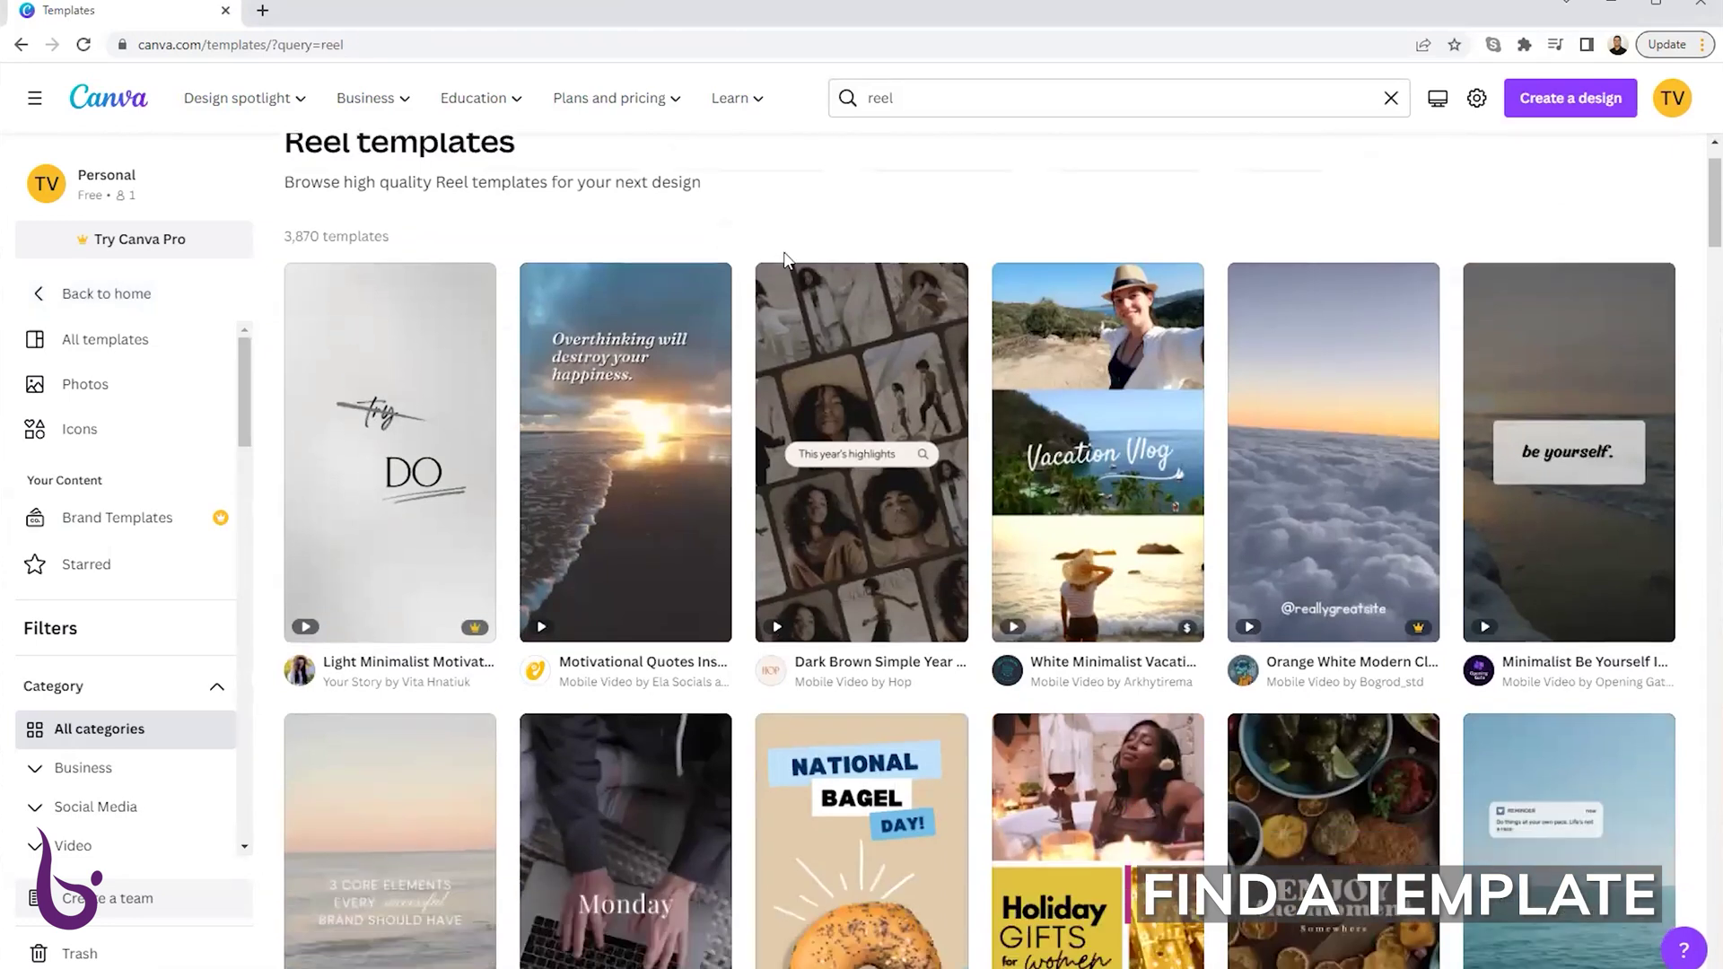
scroll(771, 253, down, 2)
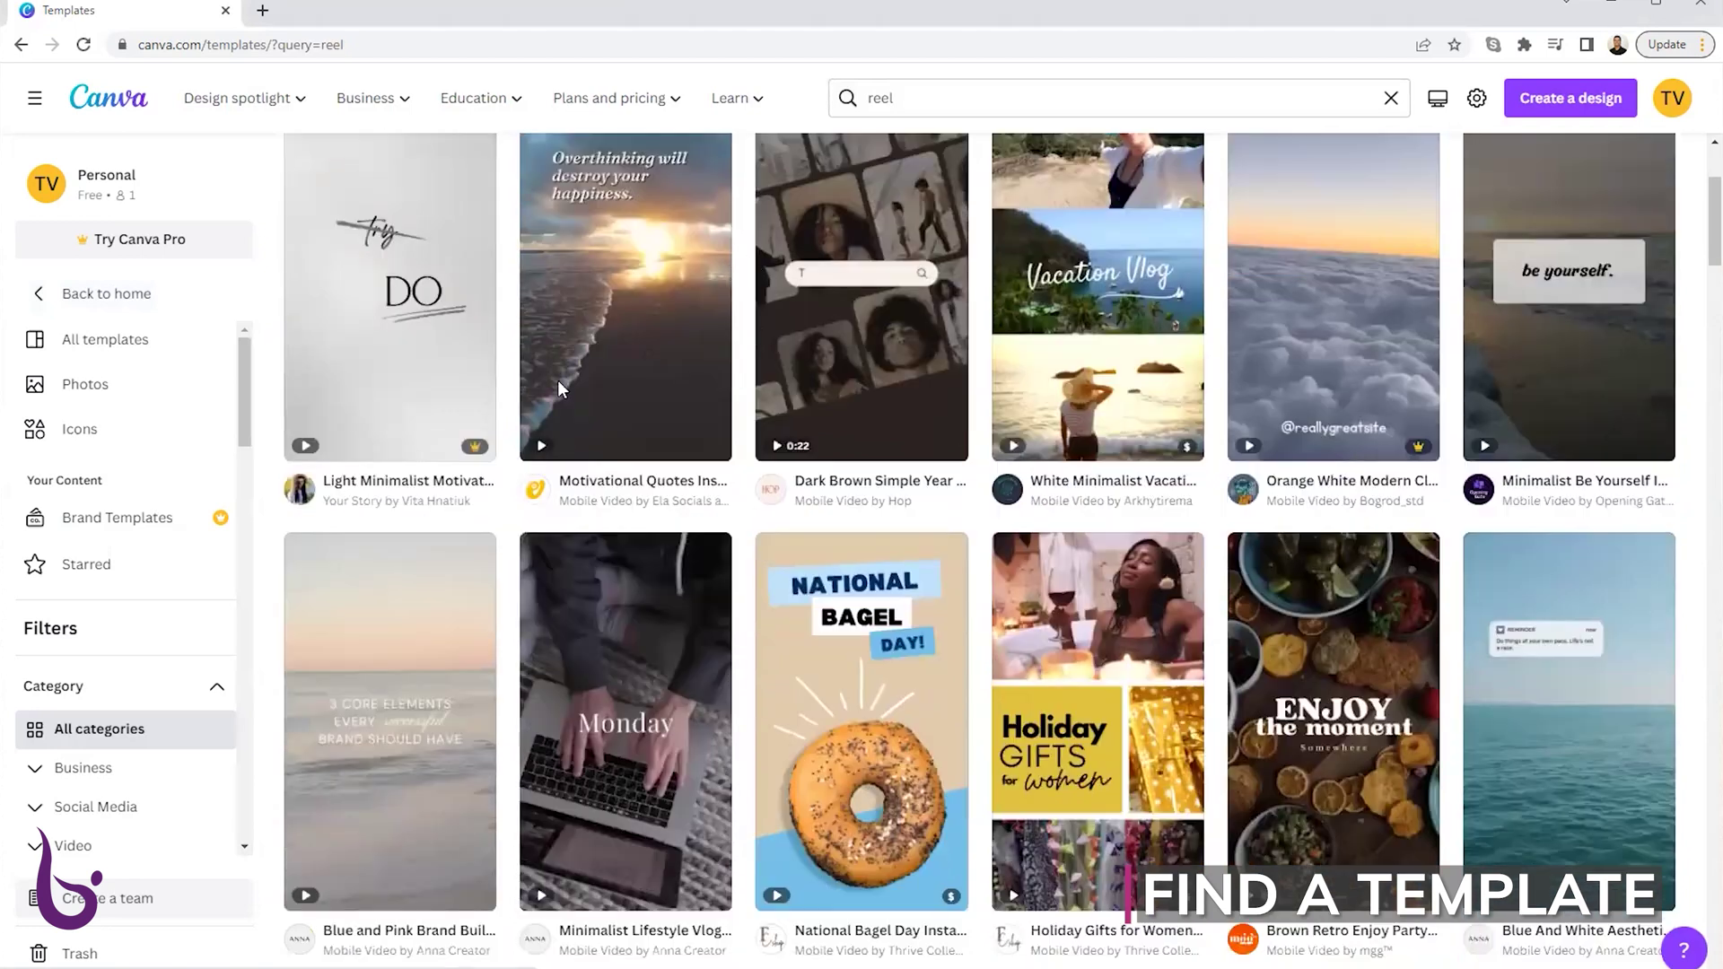
scroll(653, 426, down, 4)
scroll(757, 411, down, 1)
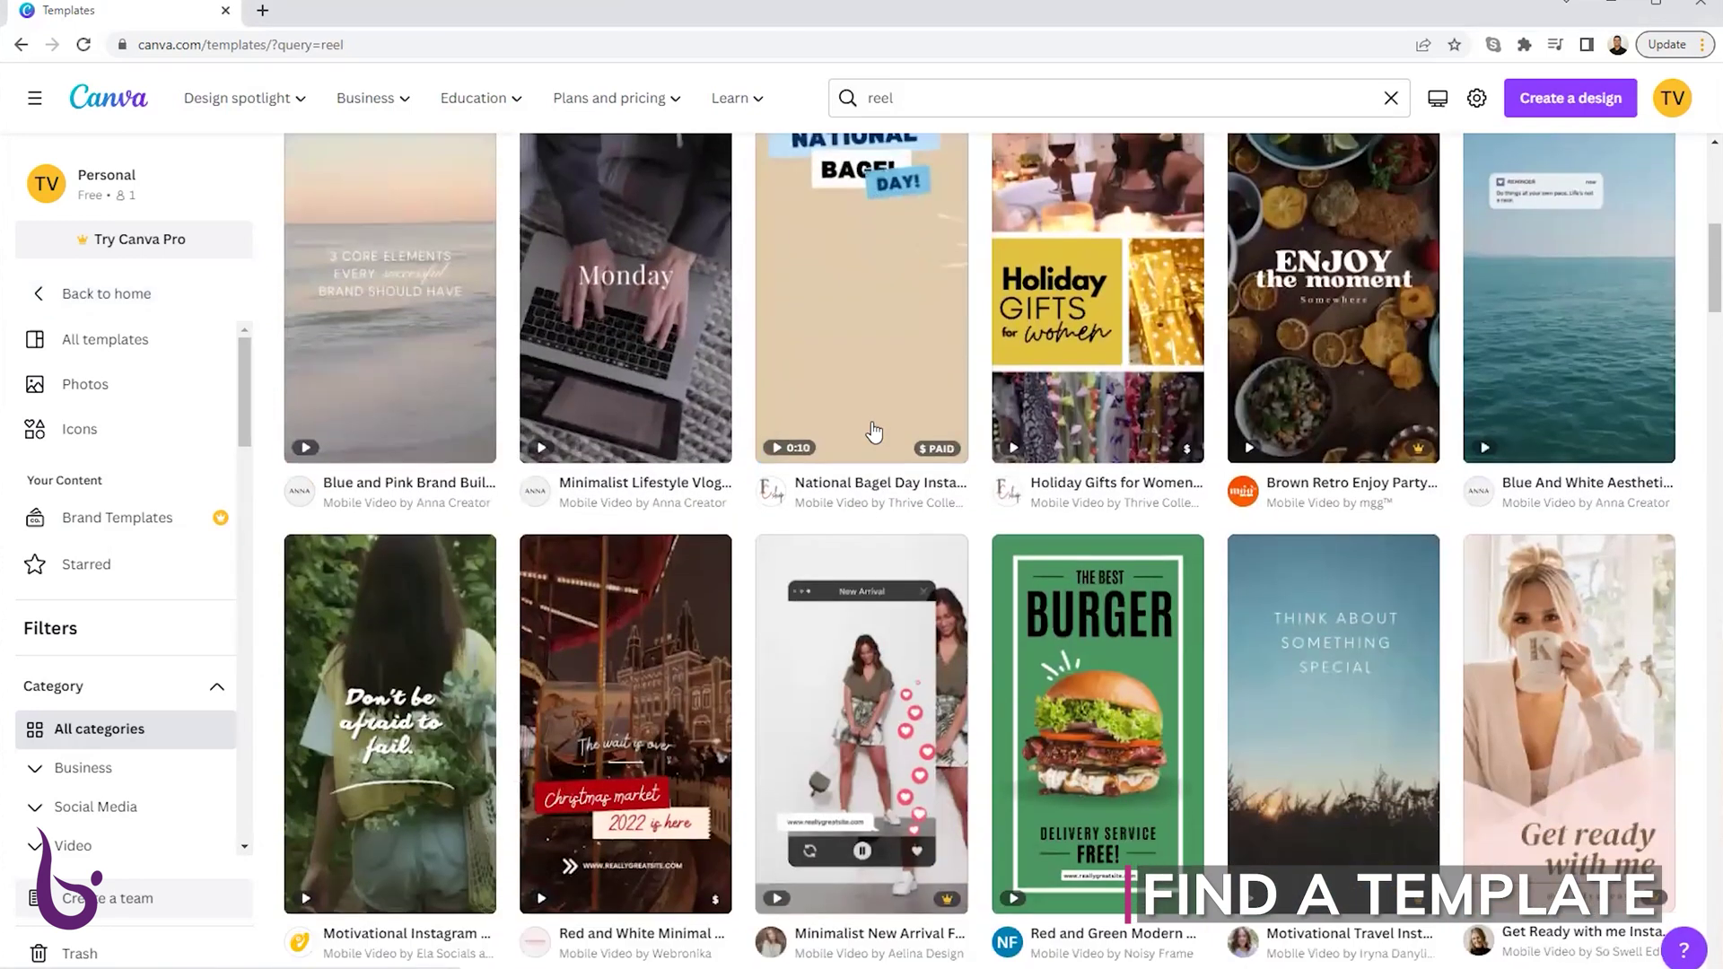
scroll(860, 456, up, 1)
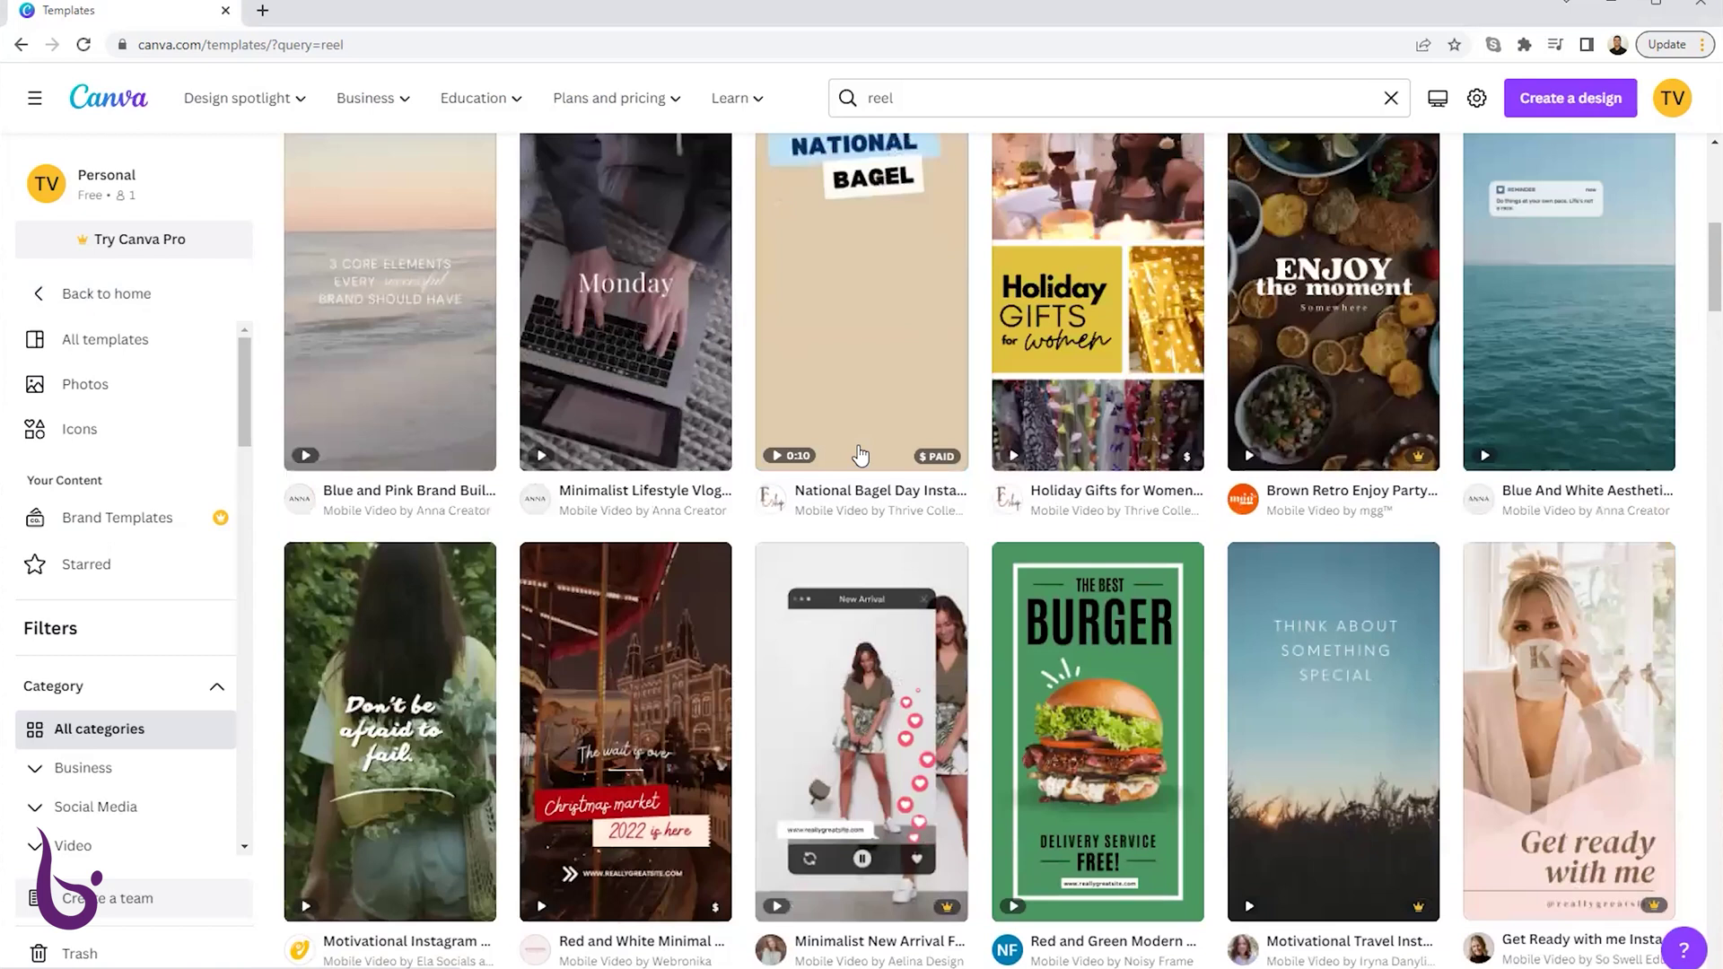
scroll(860, 456, down, 8)
scroll(833, 469, up, 5)
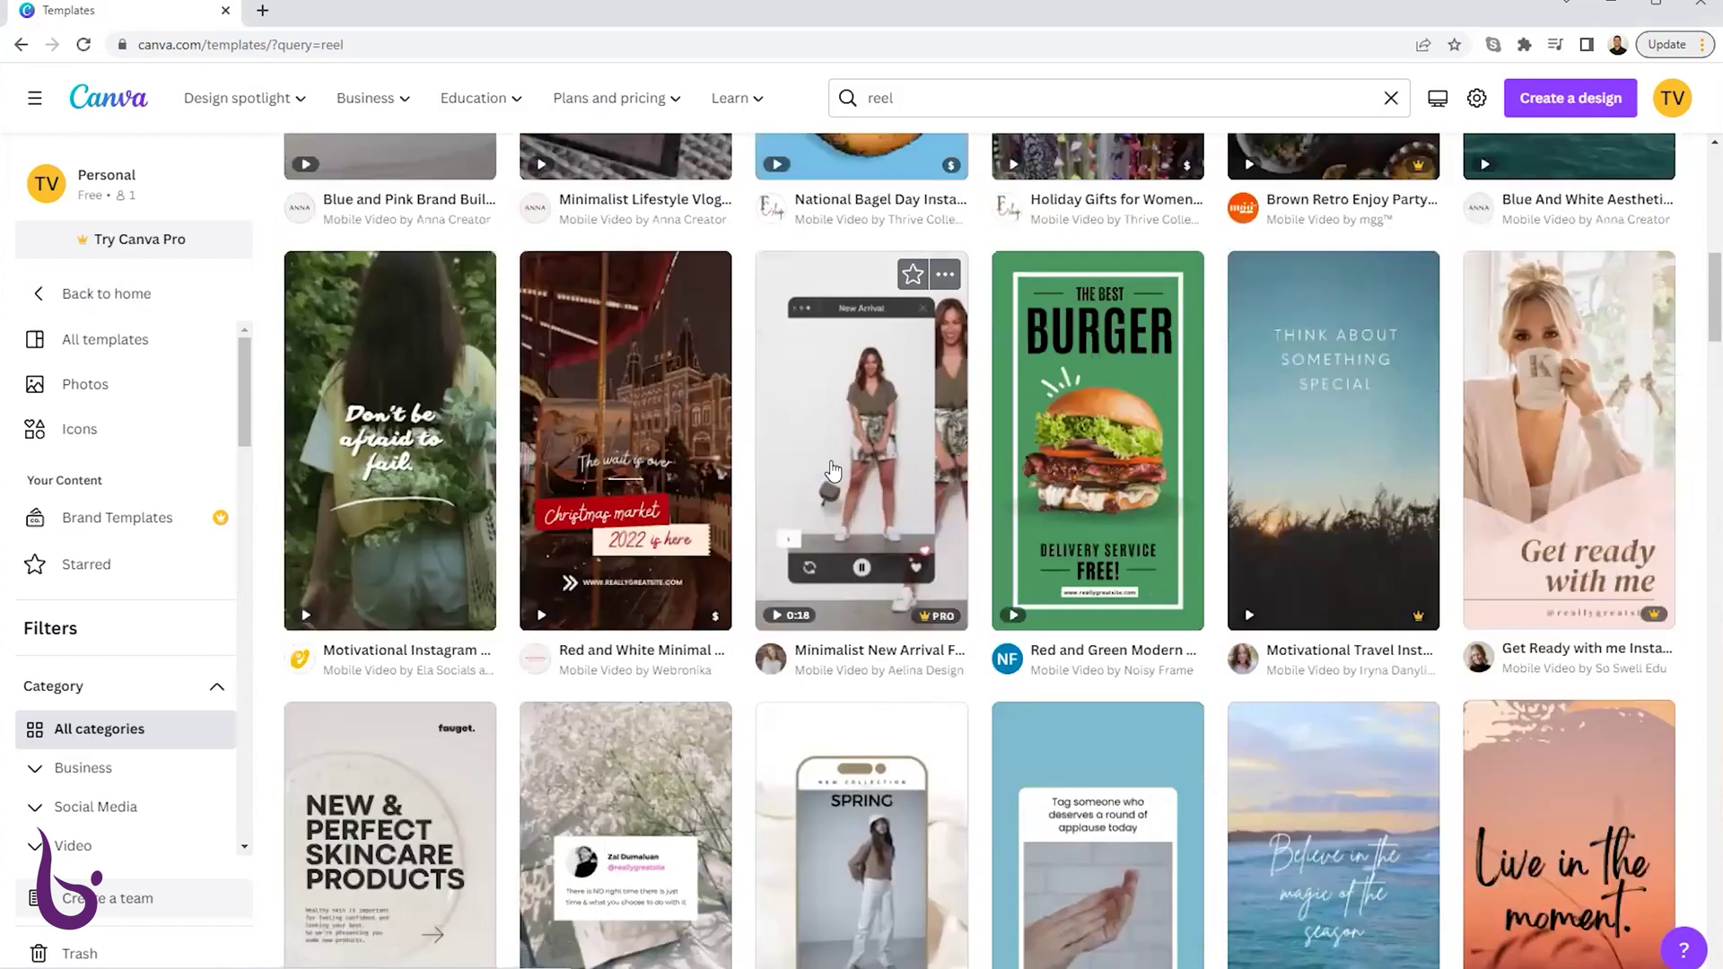
scroll(832, 469, up, 5)
scroll(832, 470, up, 2)
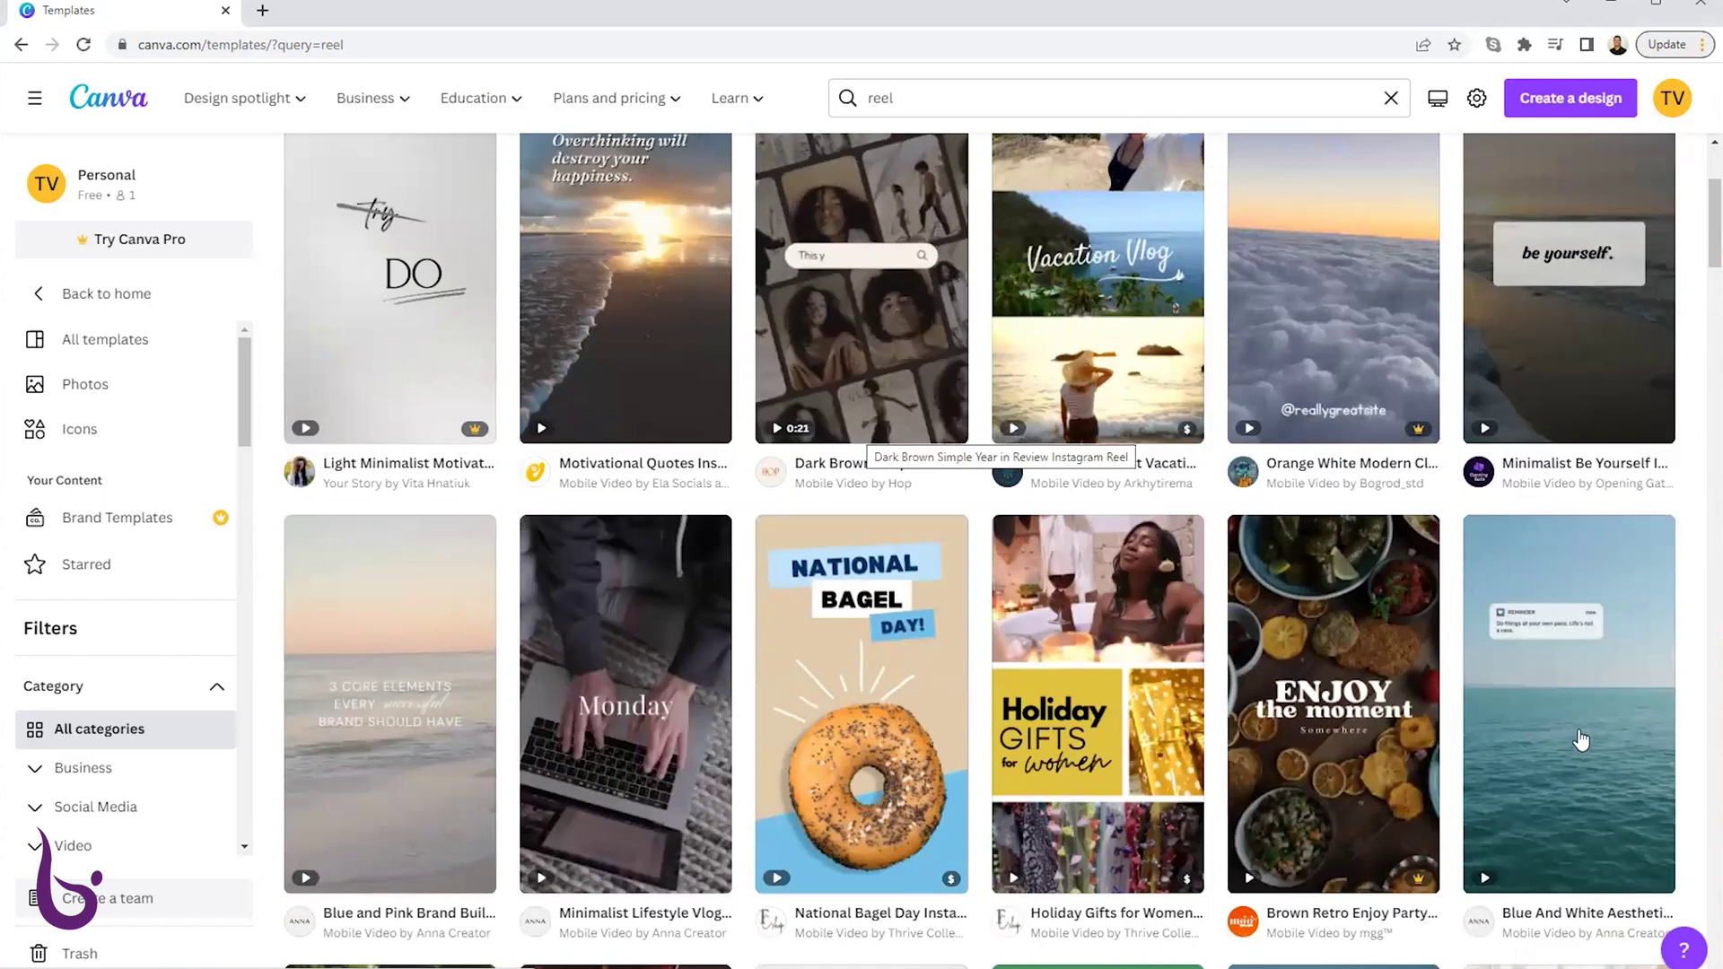
mouse_move(1585, 738)
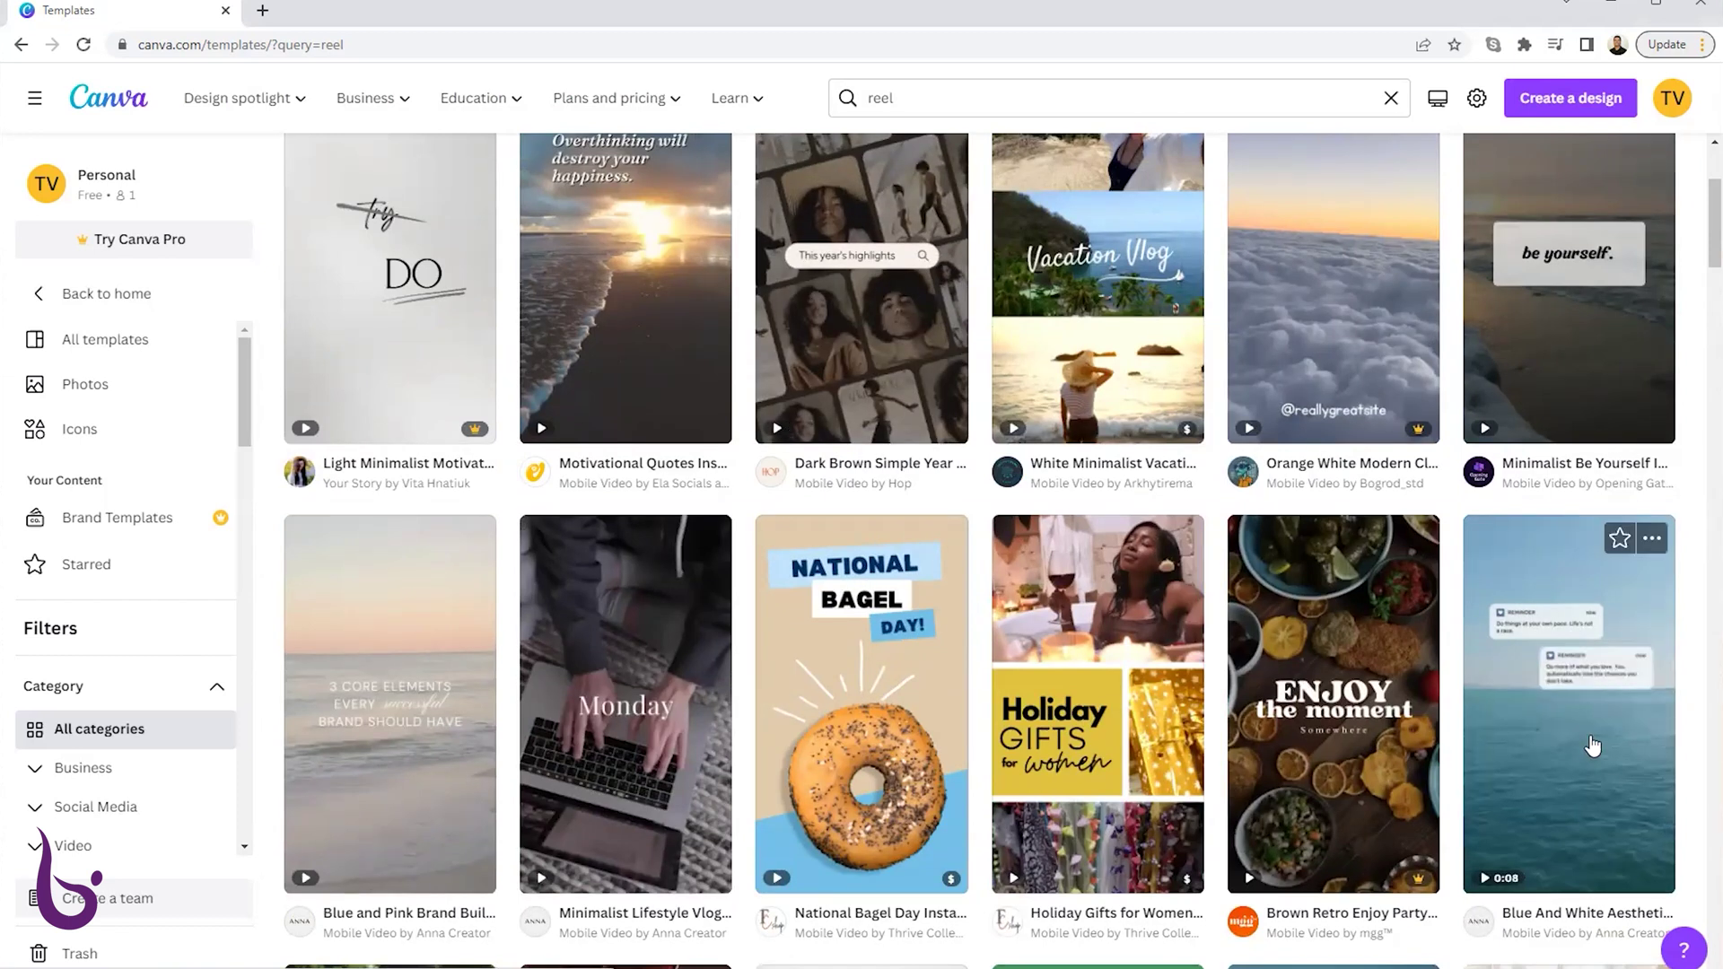
Open the Blue And White reminder template's details and preview its five pages.
click(1592, 745)
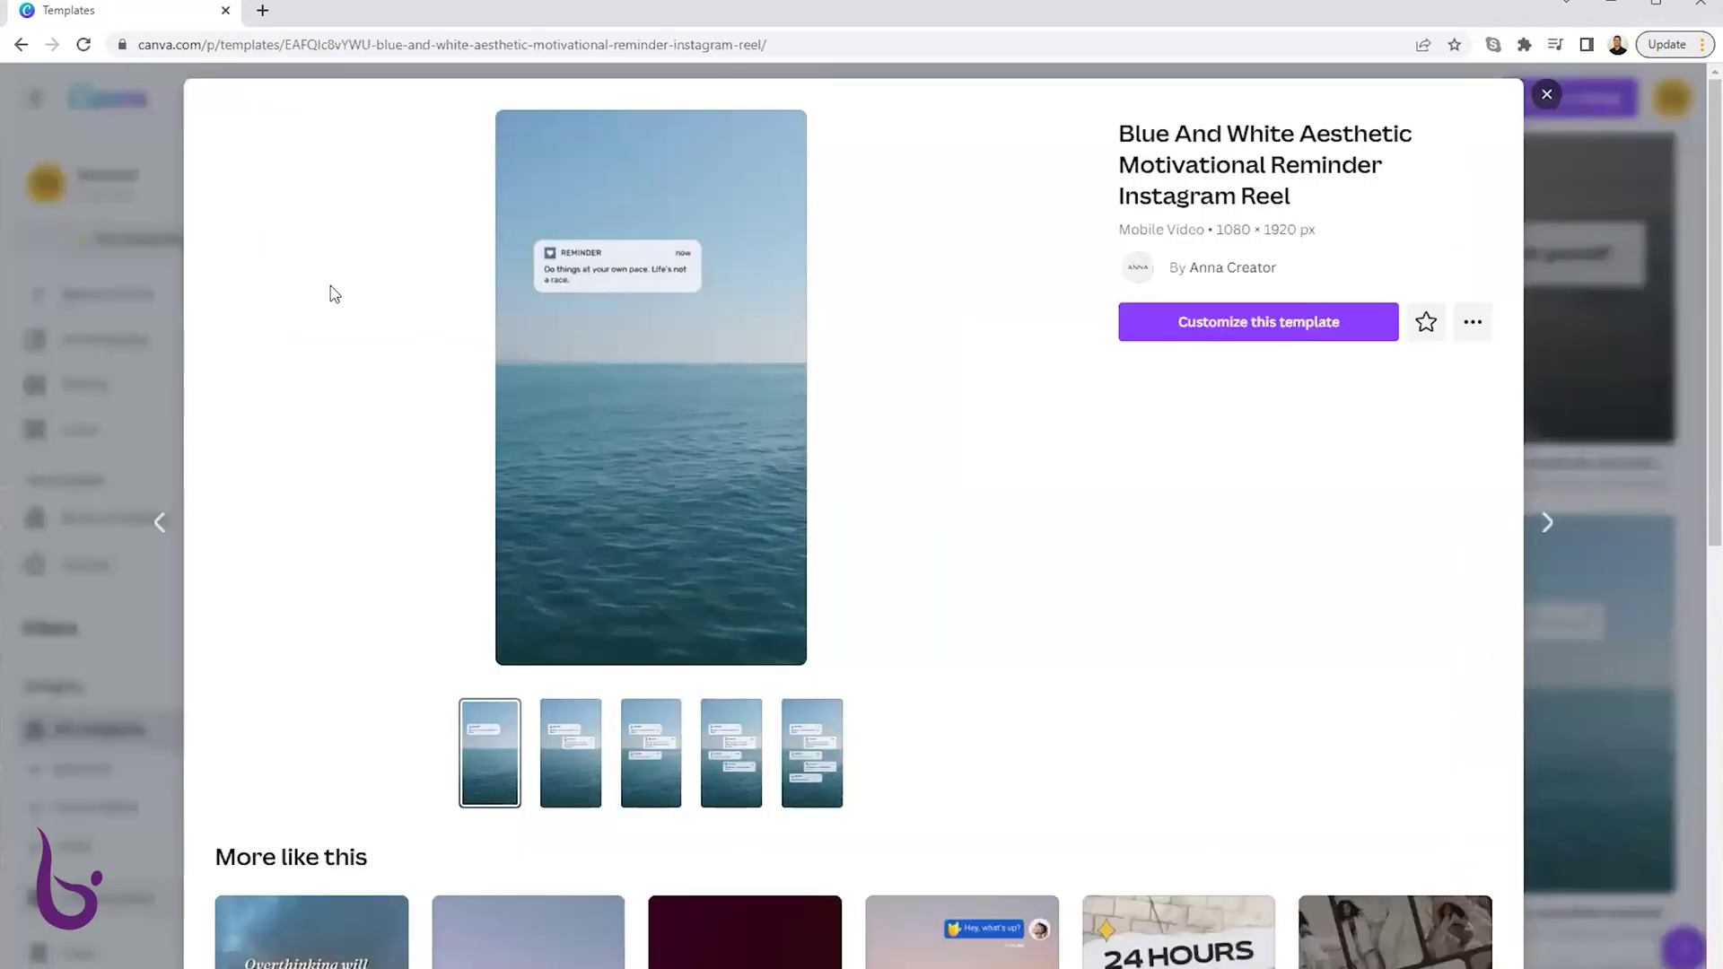
click(564, 783)
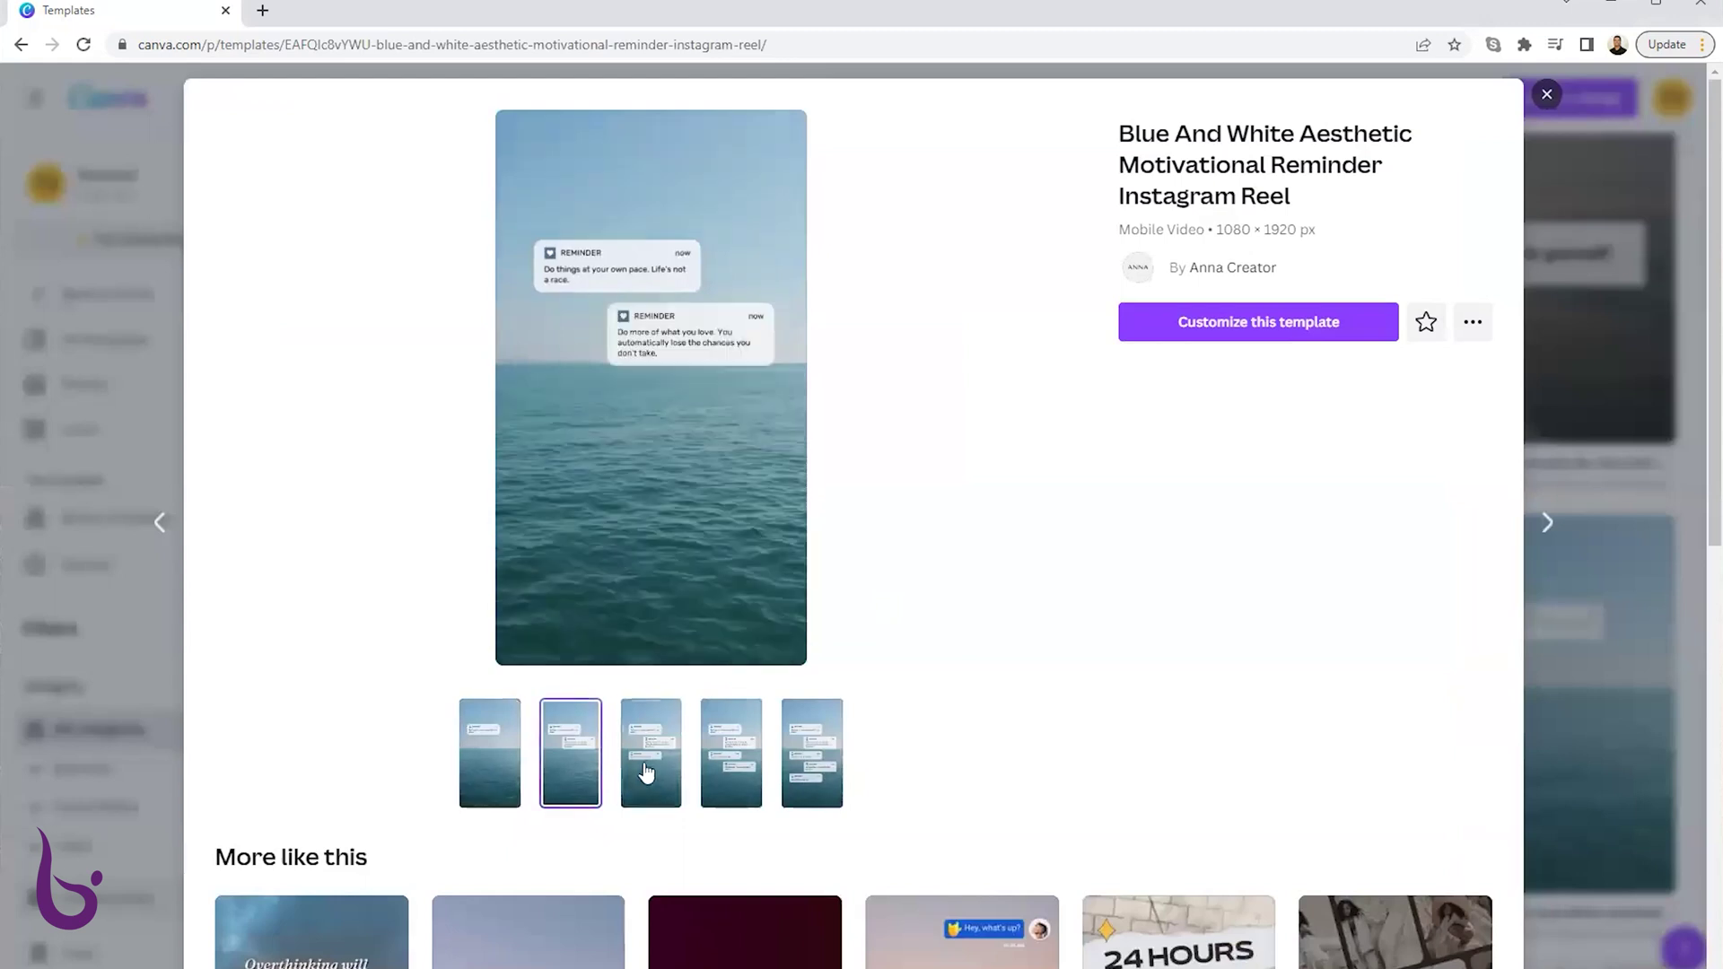
click(651, 777)
click(708, 780)
click(813, 763)
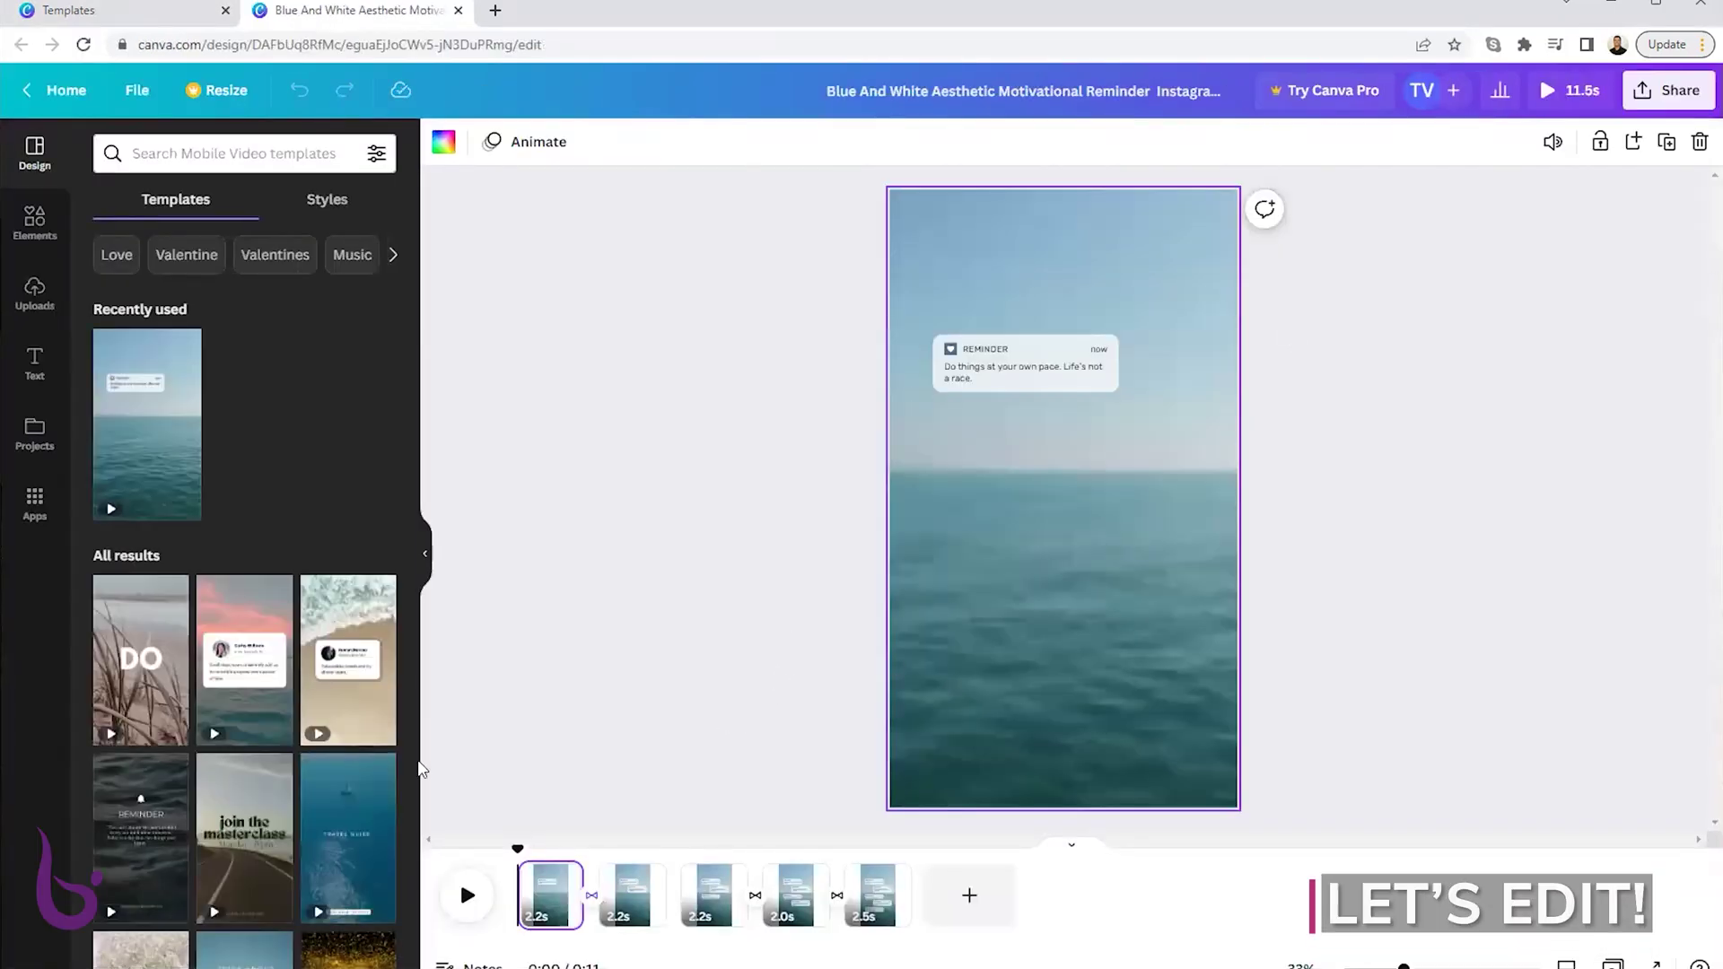
Step through pages 2 to 5 of the opened design, then return to page 1.
click(633, 896)
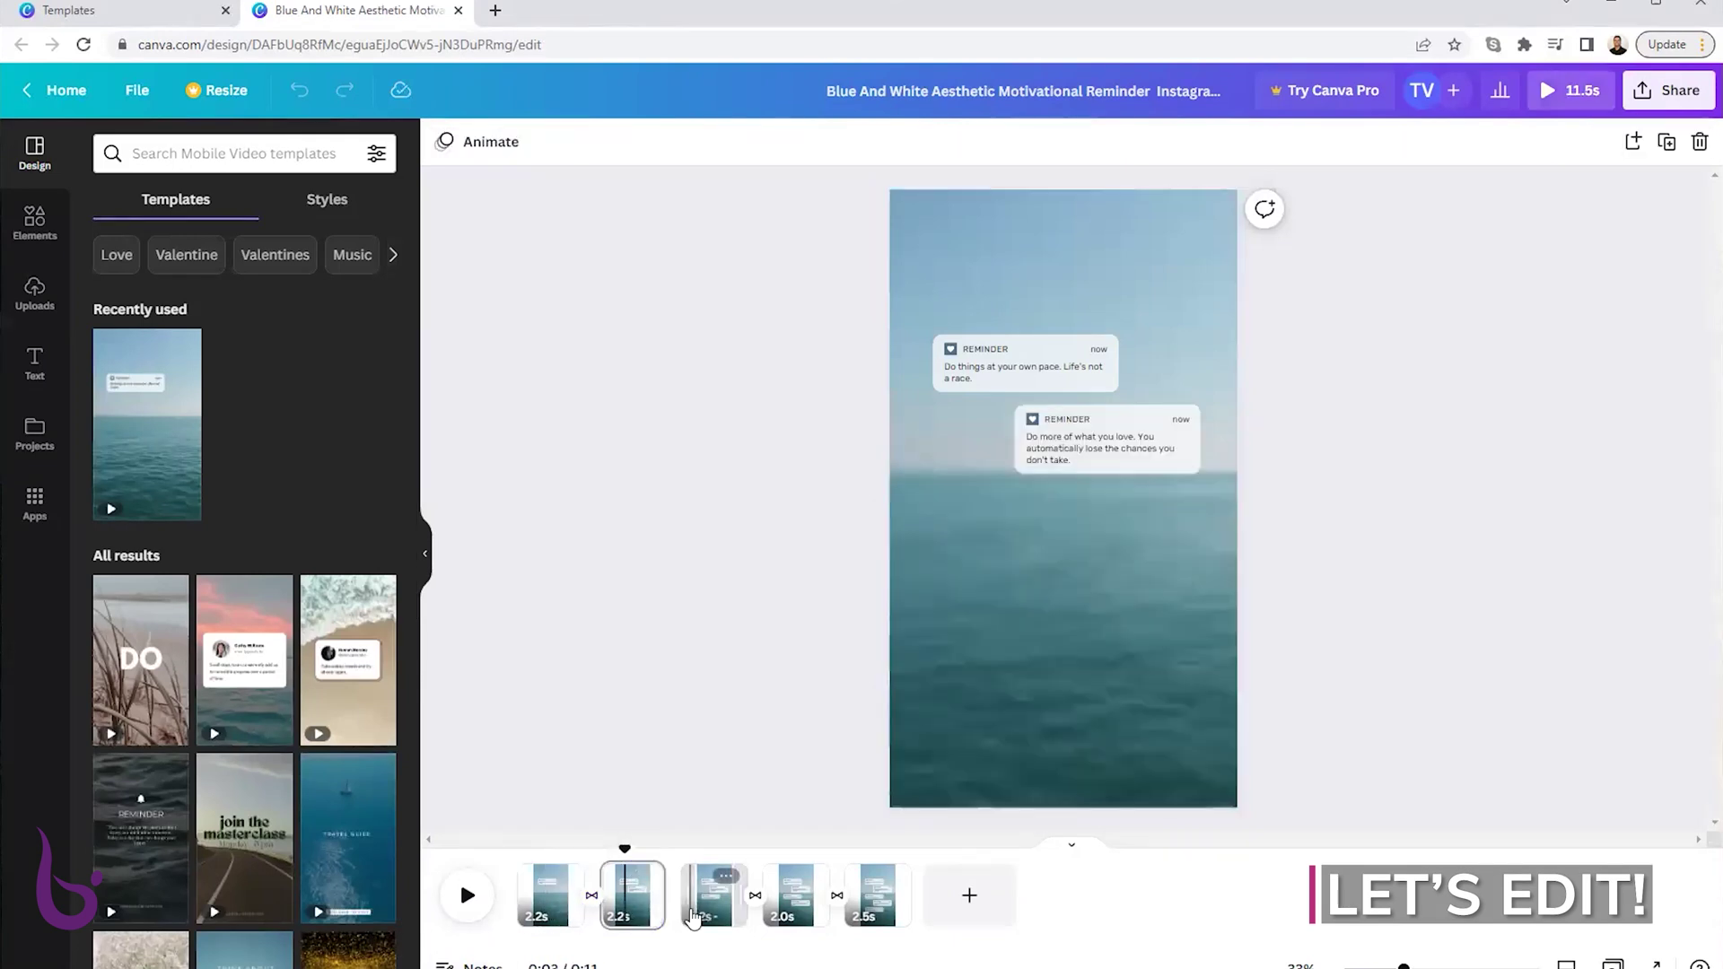
click(704, 902)
click(790, 898)
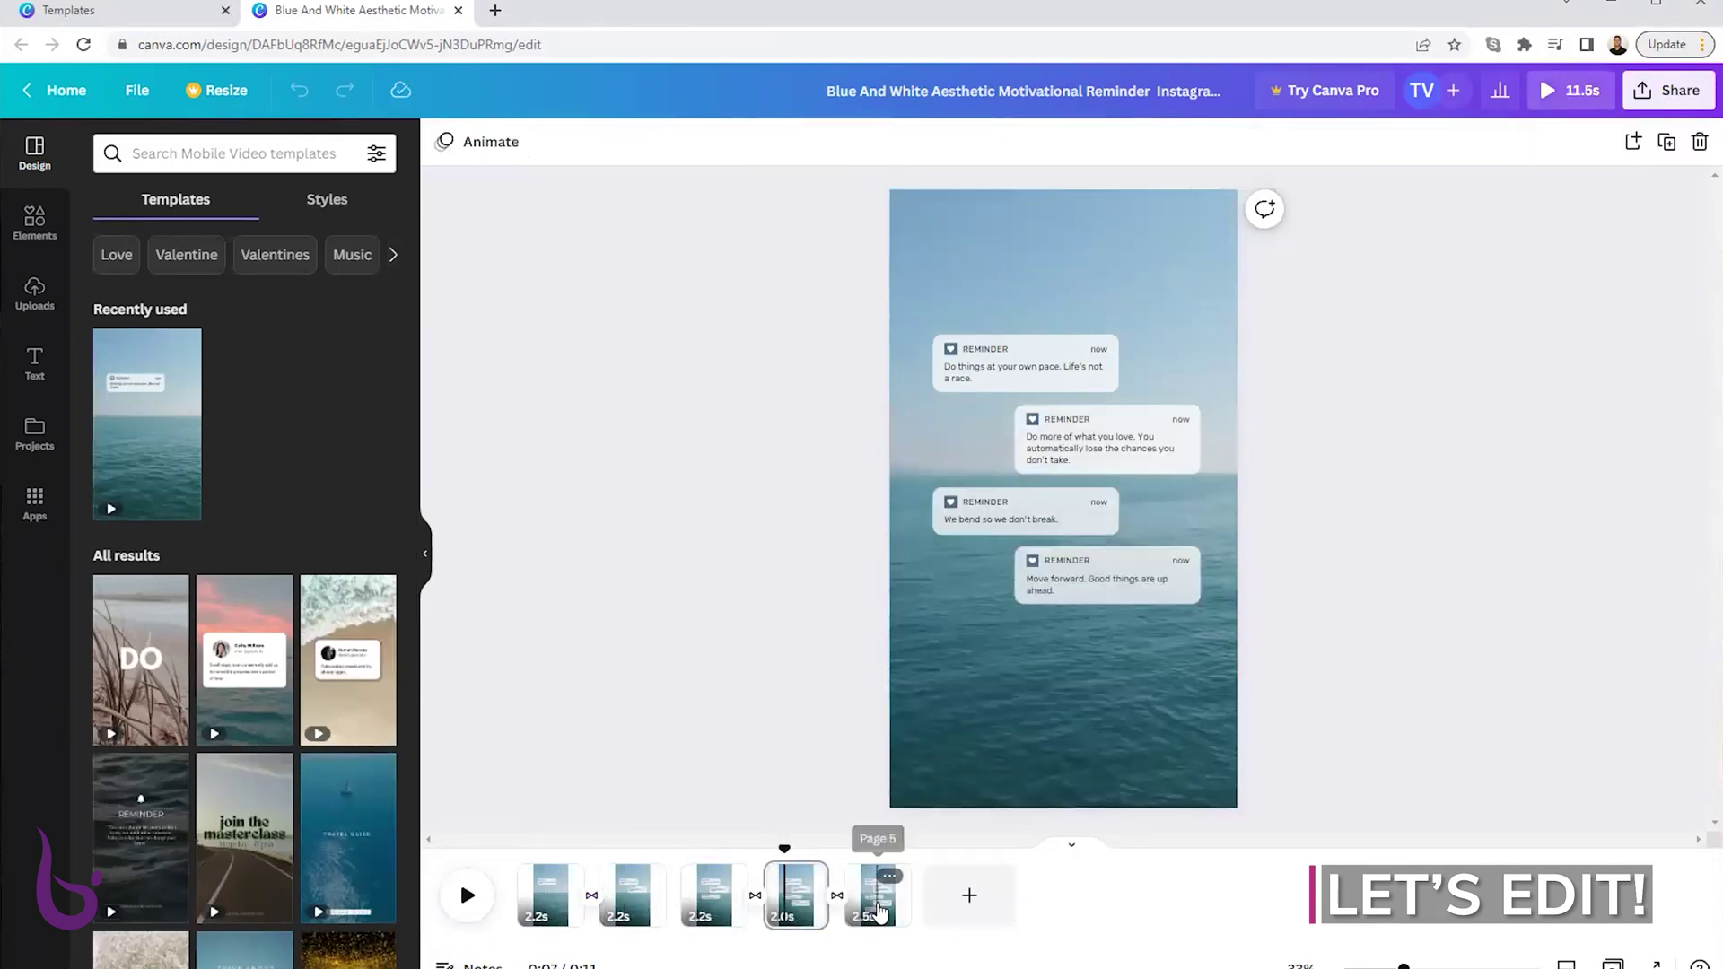
click(879, 911)
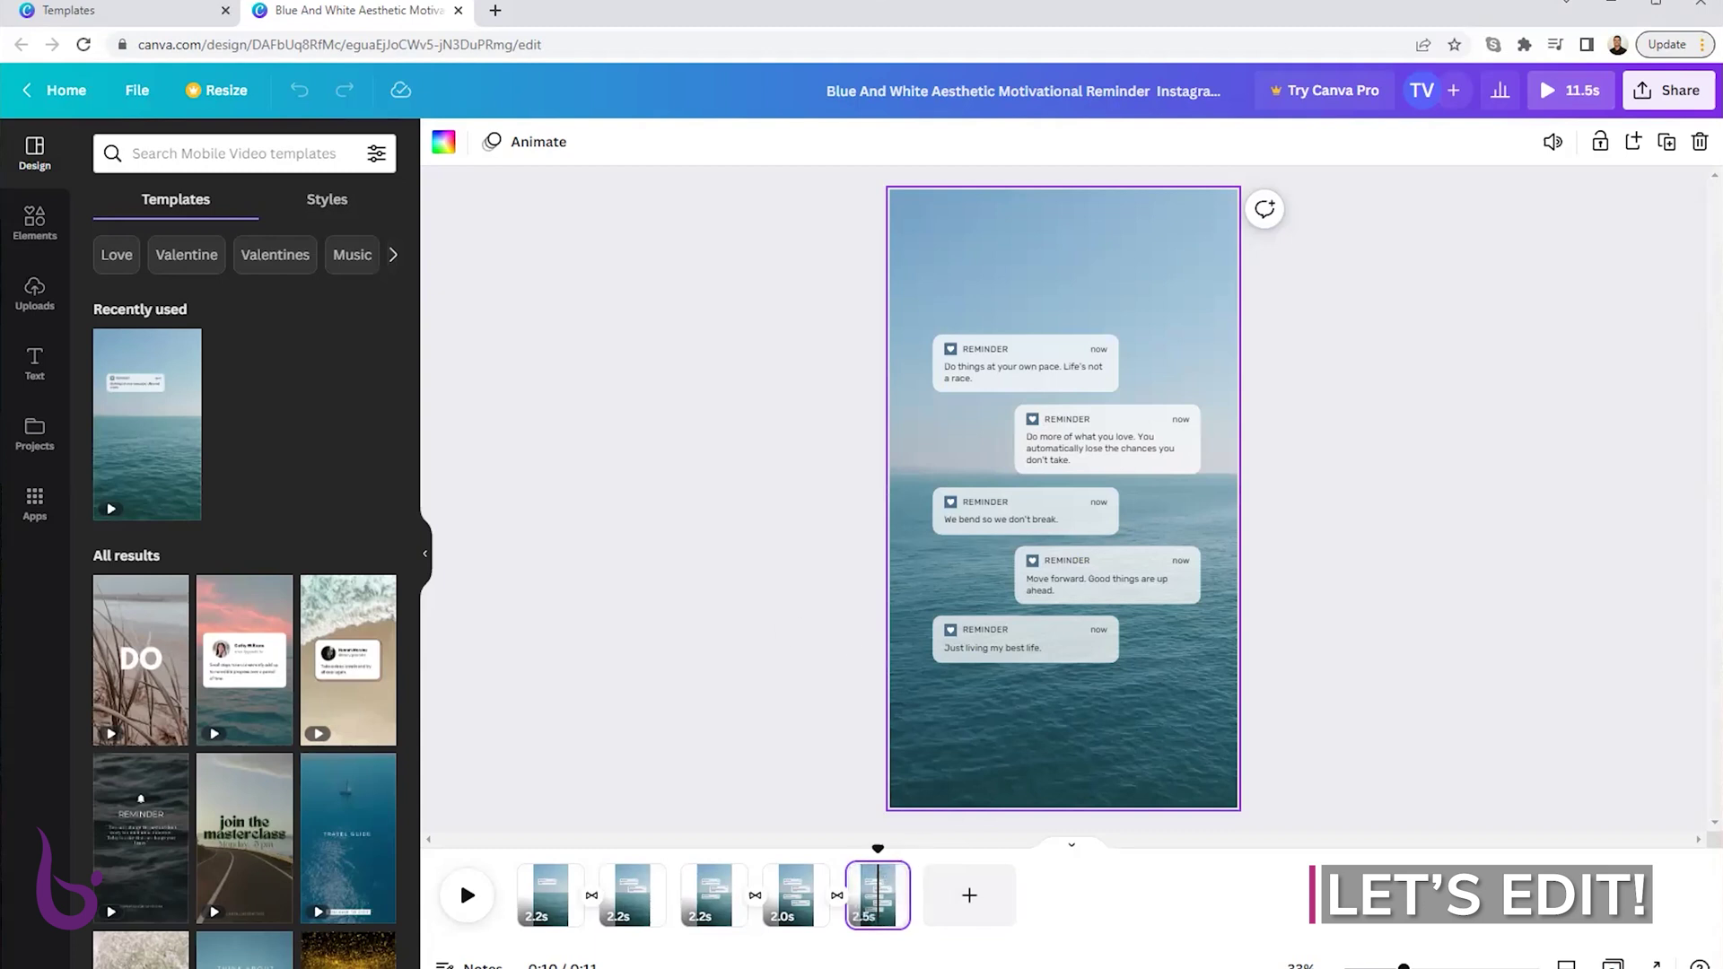
click(548, 885)
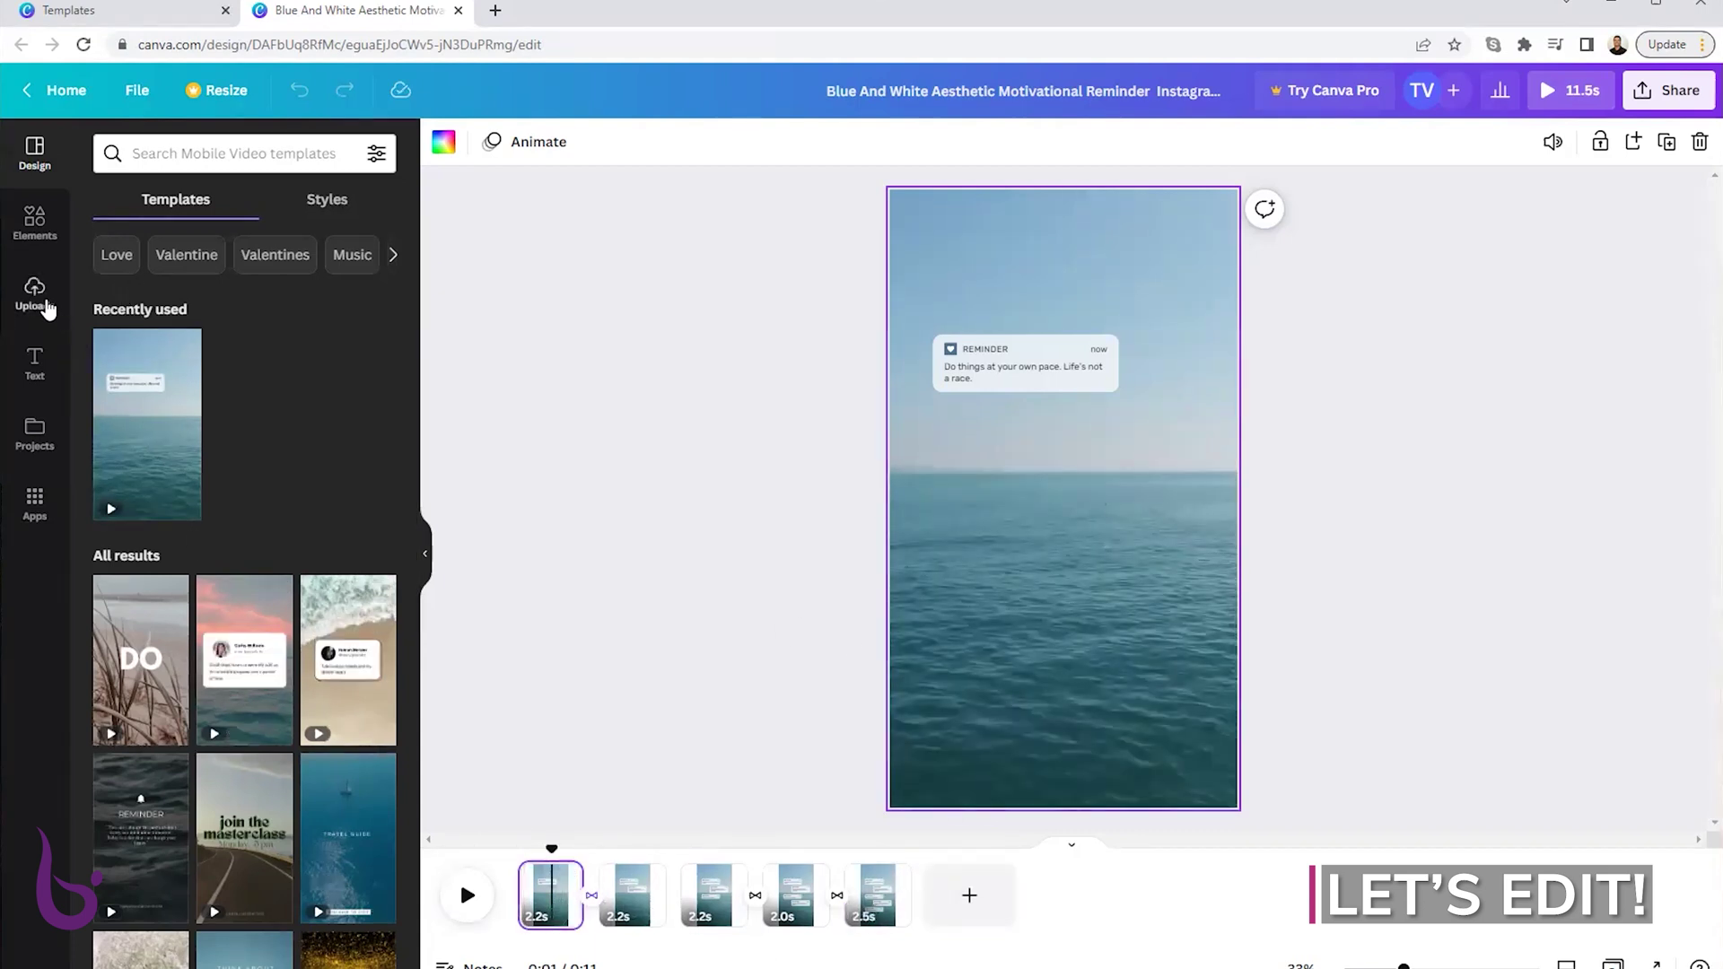
Drag the 6.0s workout-bike video from Uploads onto page 1 and mute it.
click(46, 307)
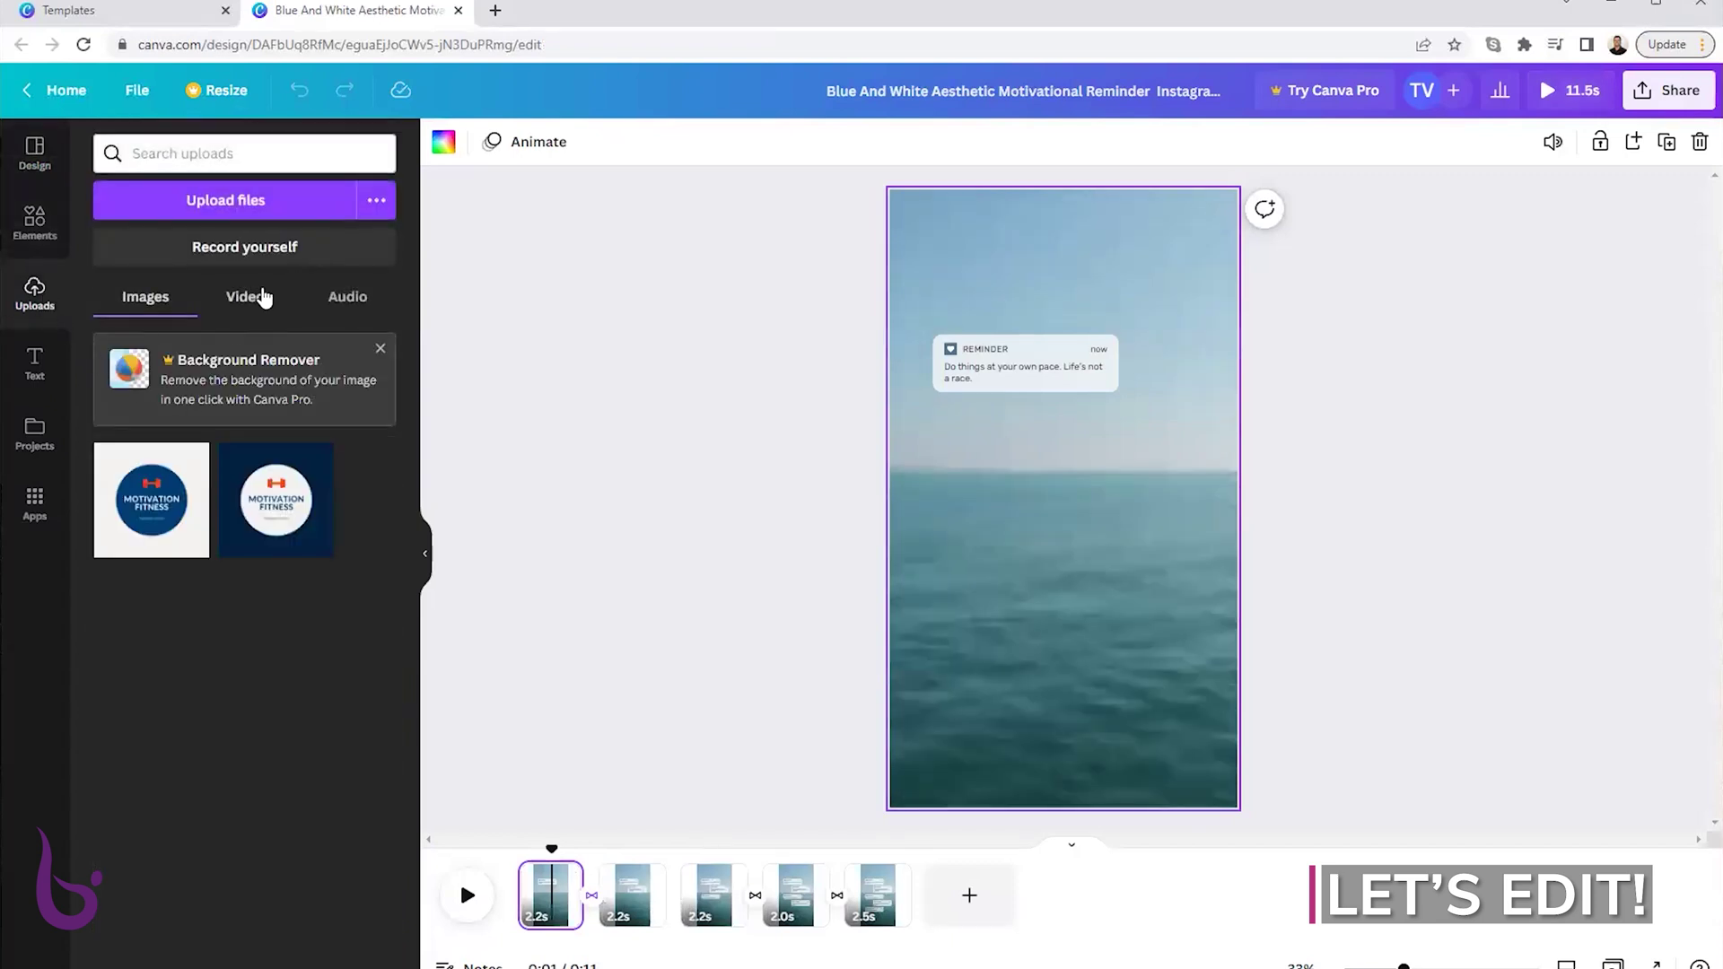
click(252, 297)
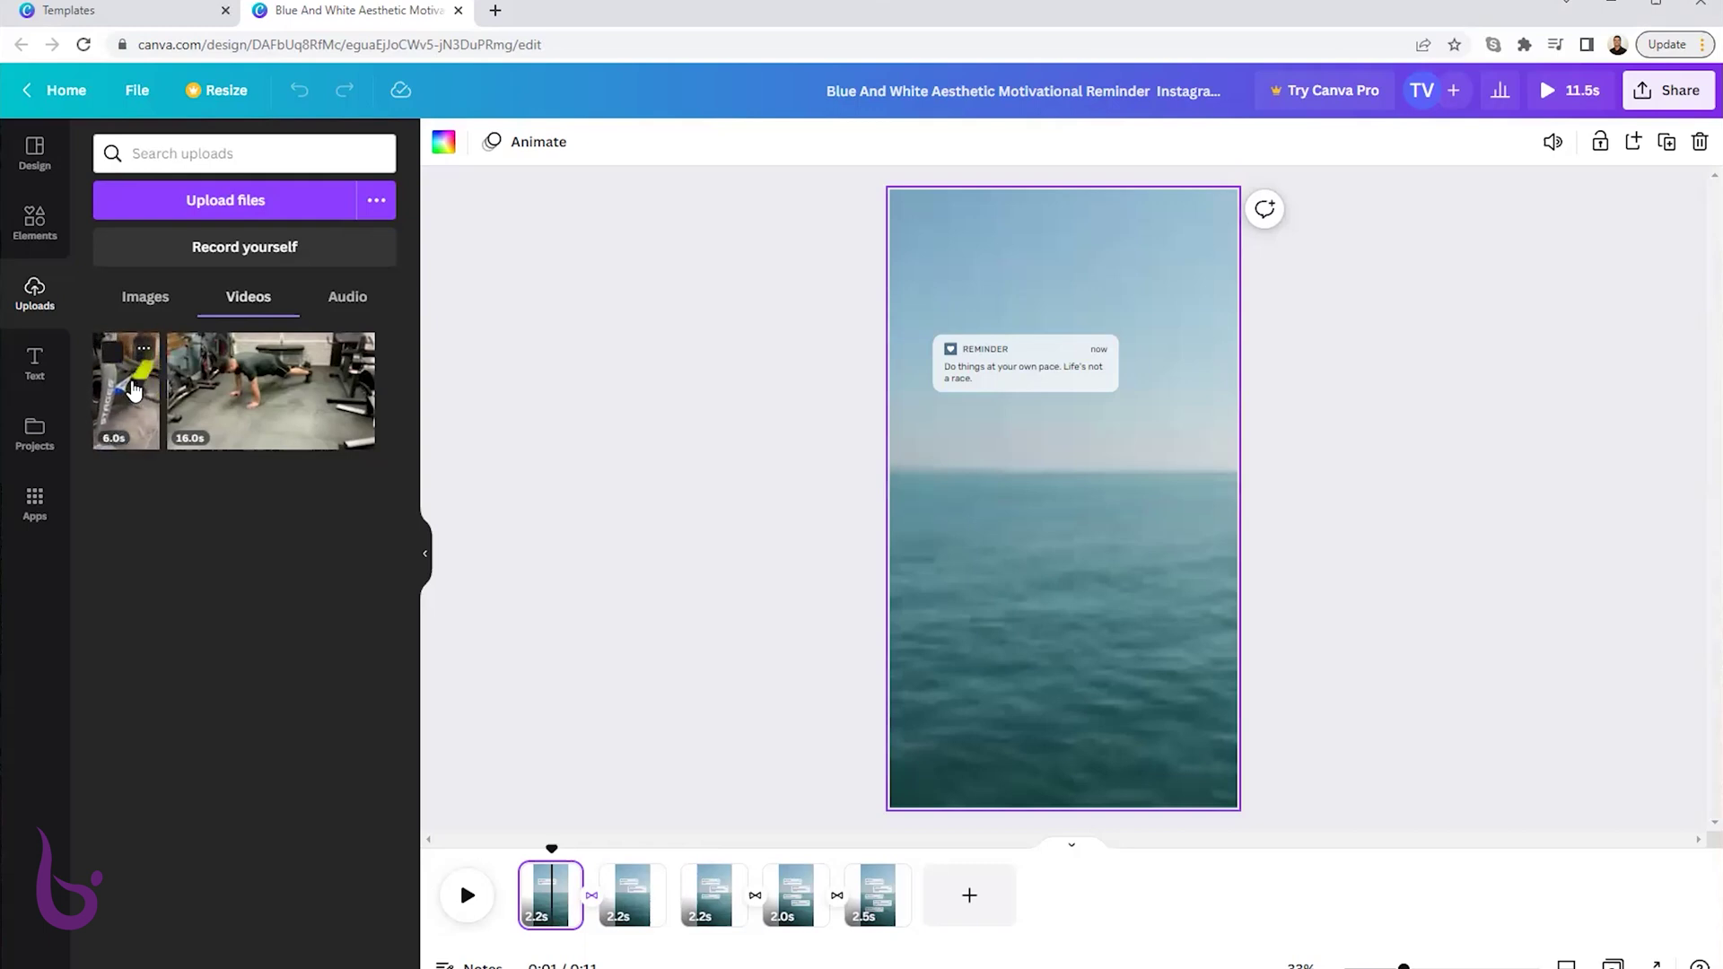
drag(133, 390, 908, 551)
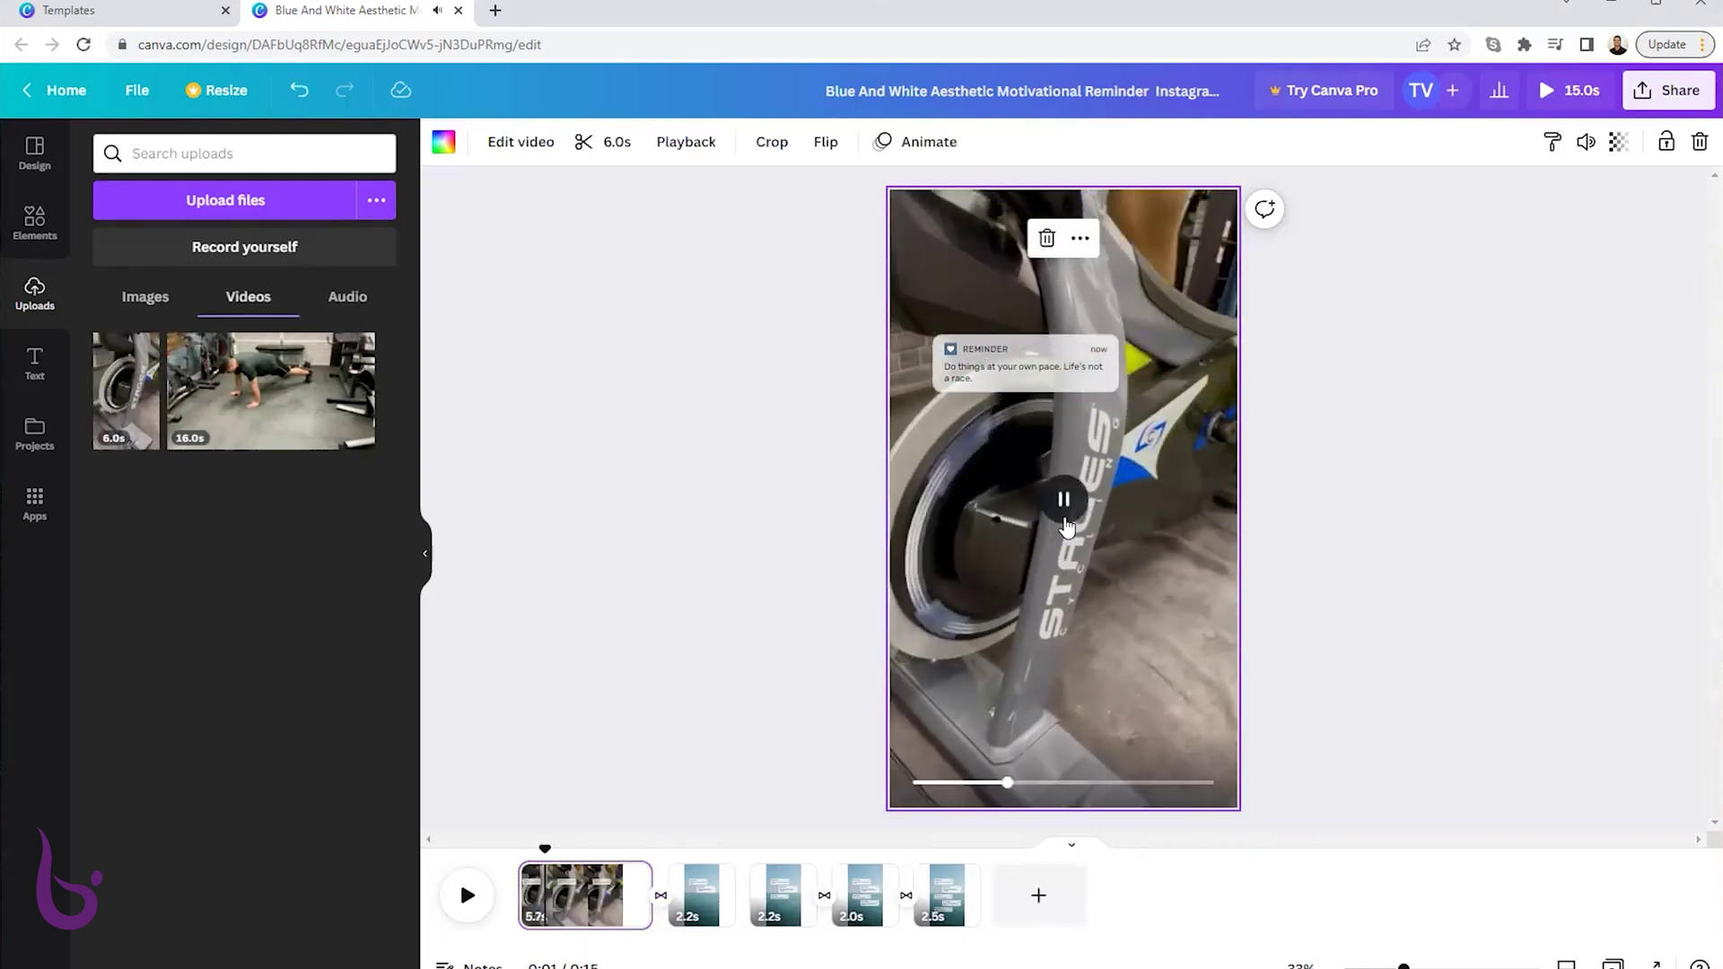
click(1586, 142)
drag(1580, 232, 1217, 285)
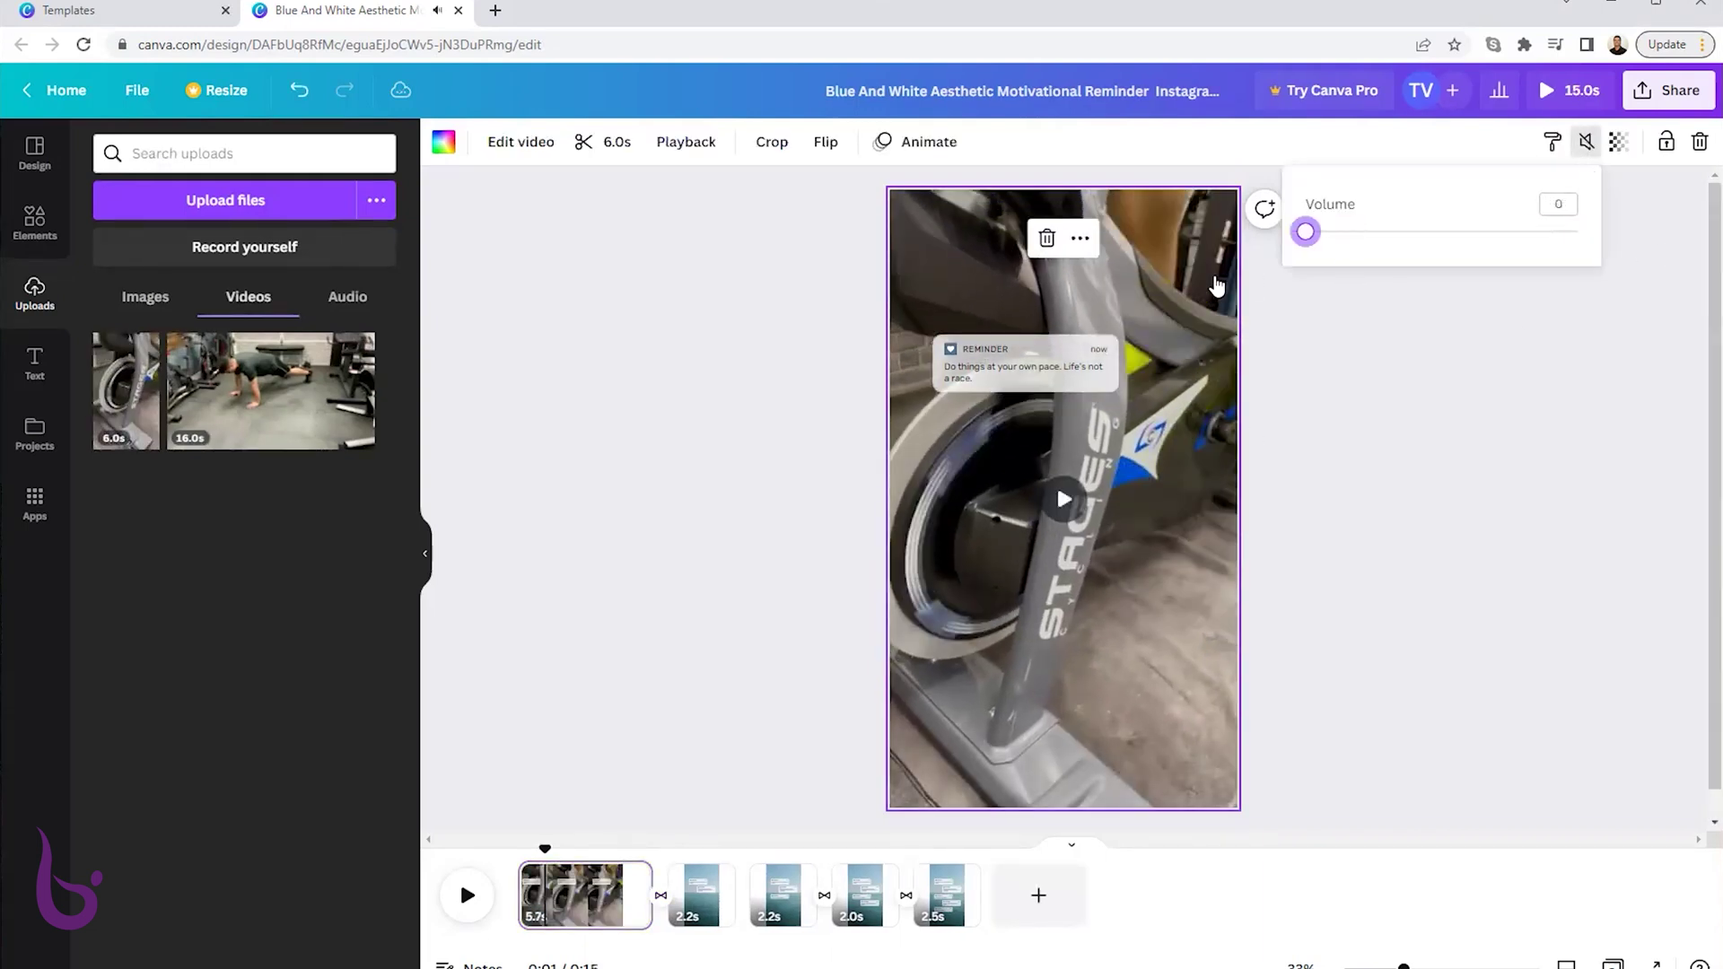
click(1412, 546)
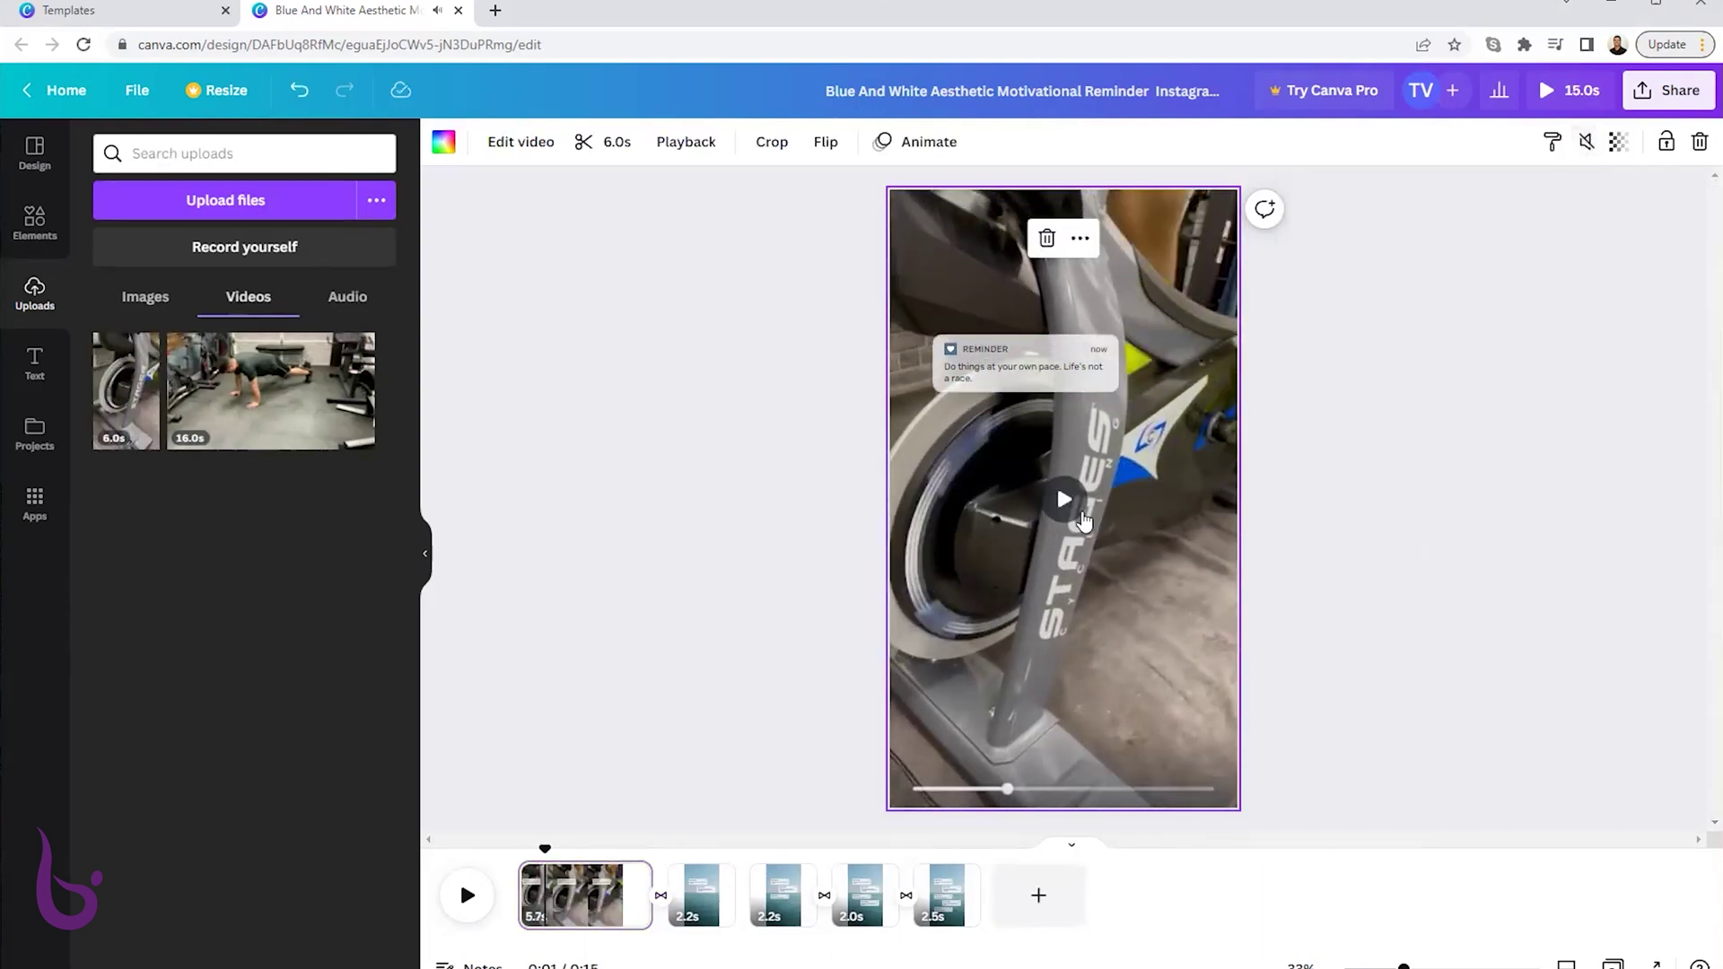
Delete the push-up clip and make the bike video page 1's background.
click(248, 412)
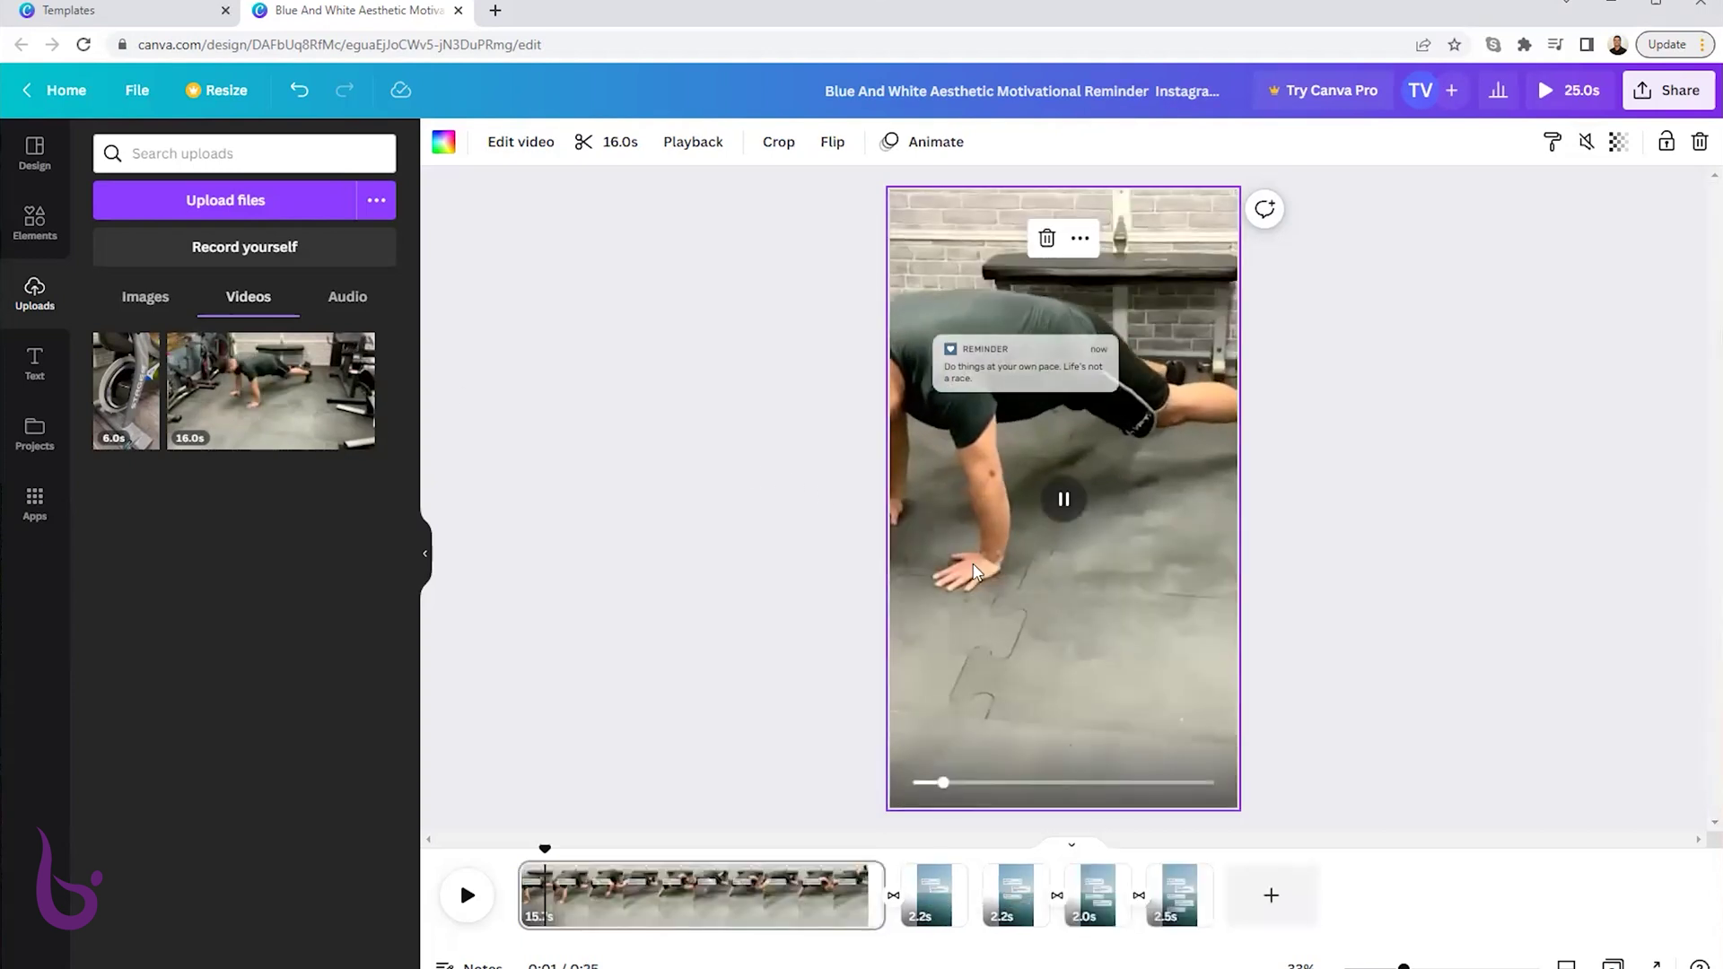
key(Delete)
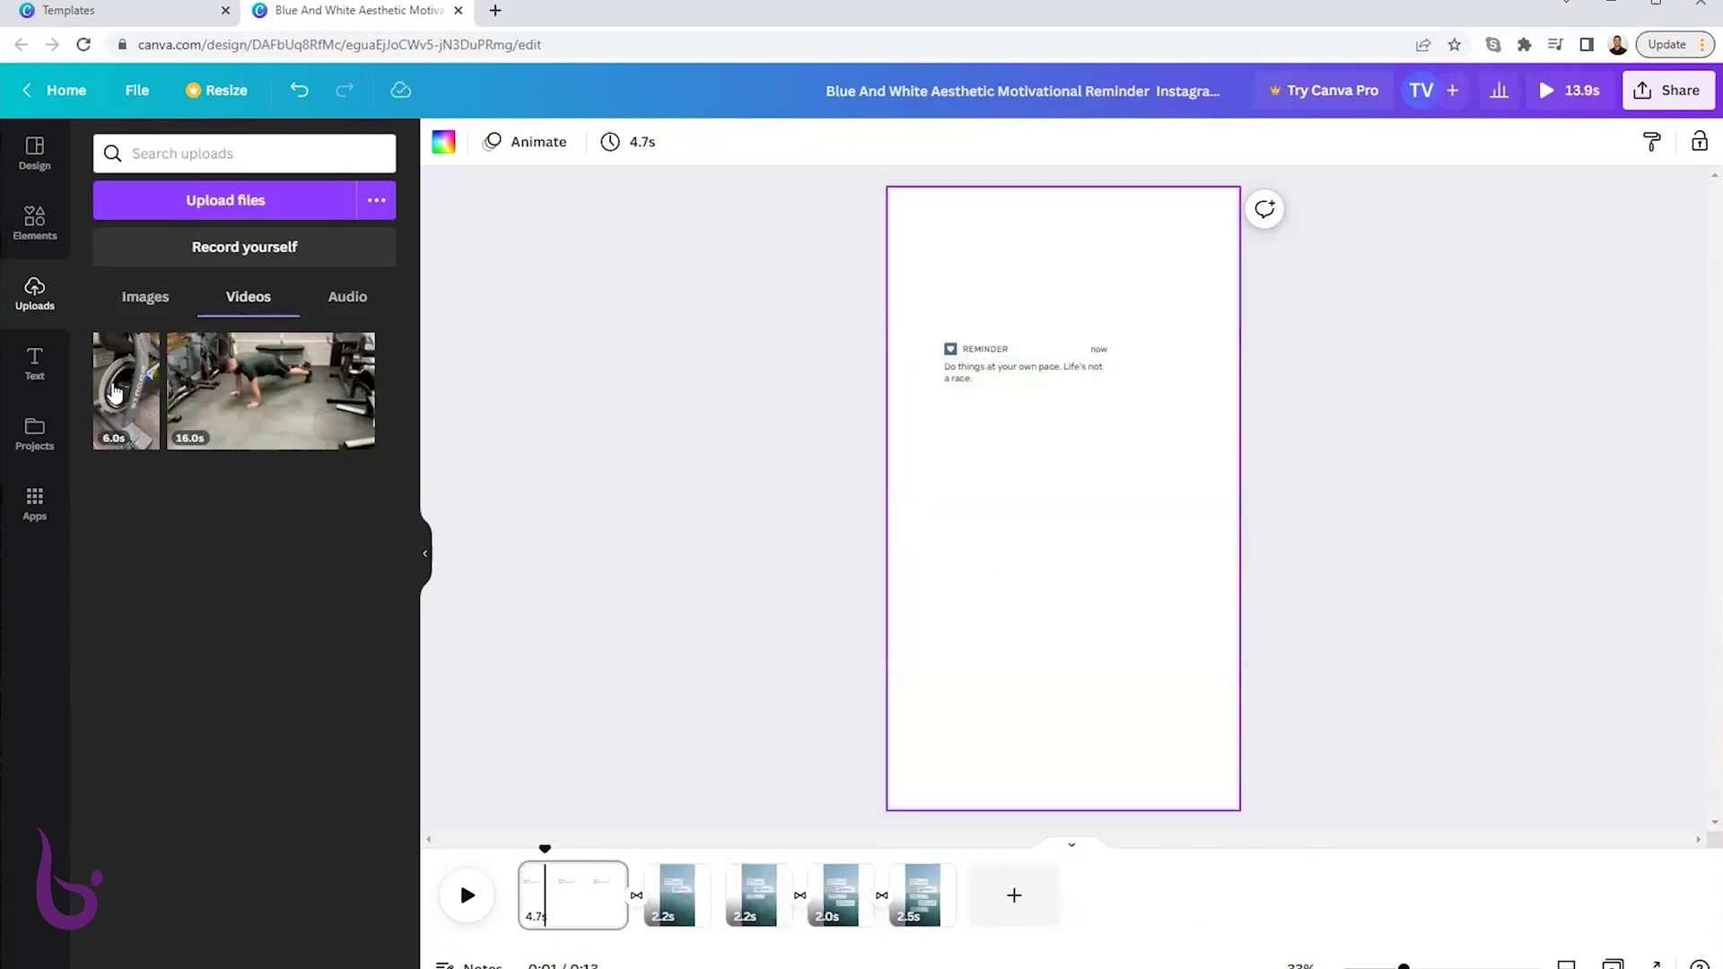
drag(904, 564, 907, 565)
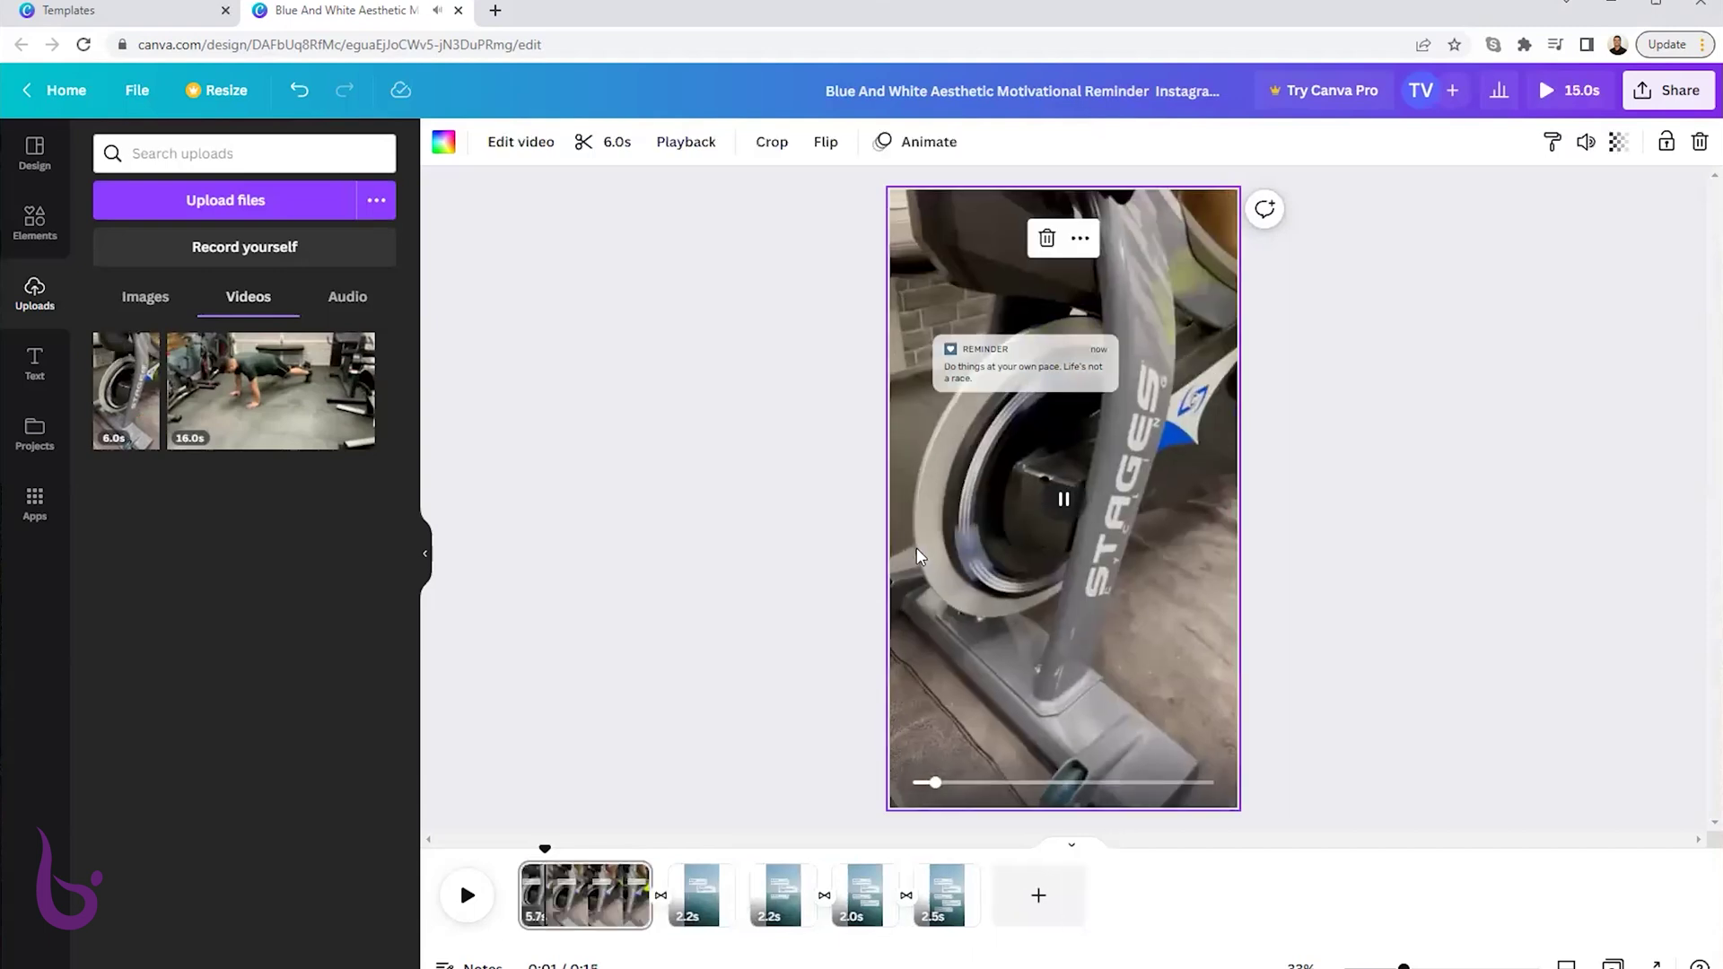
Set the background bike video's volume to 0.
click(1617, 144)
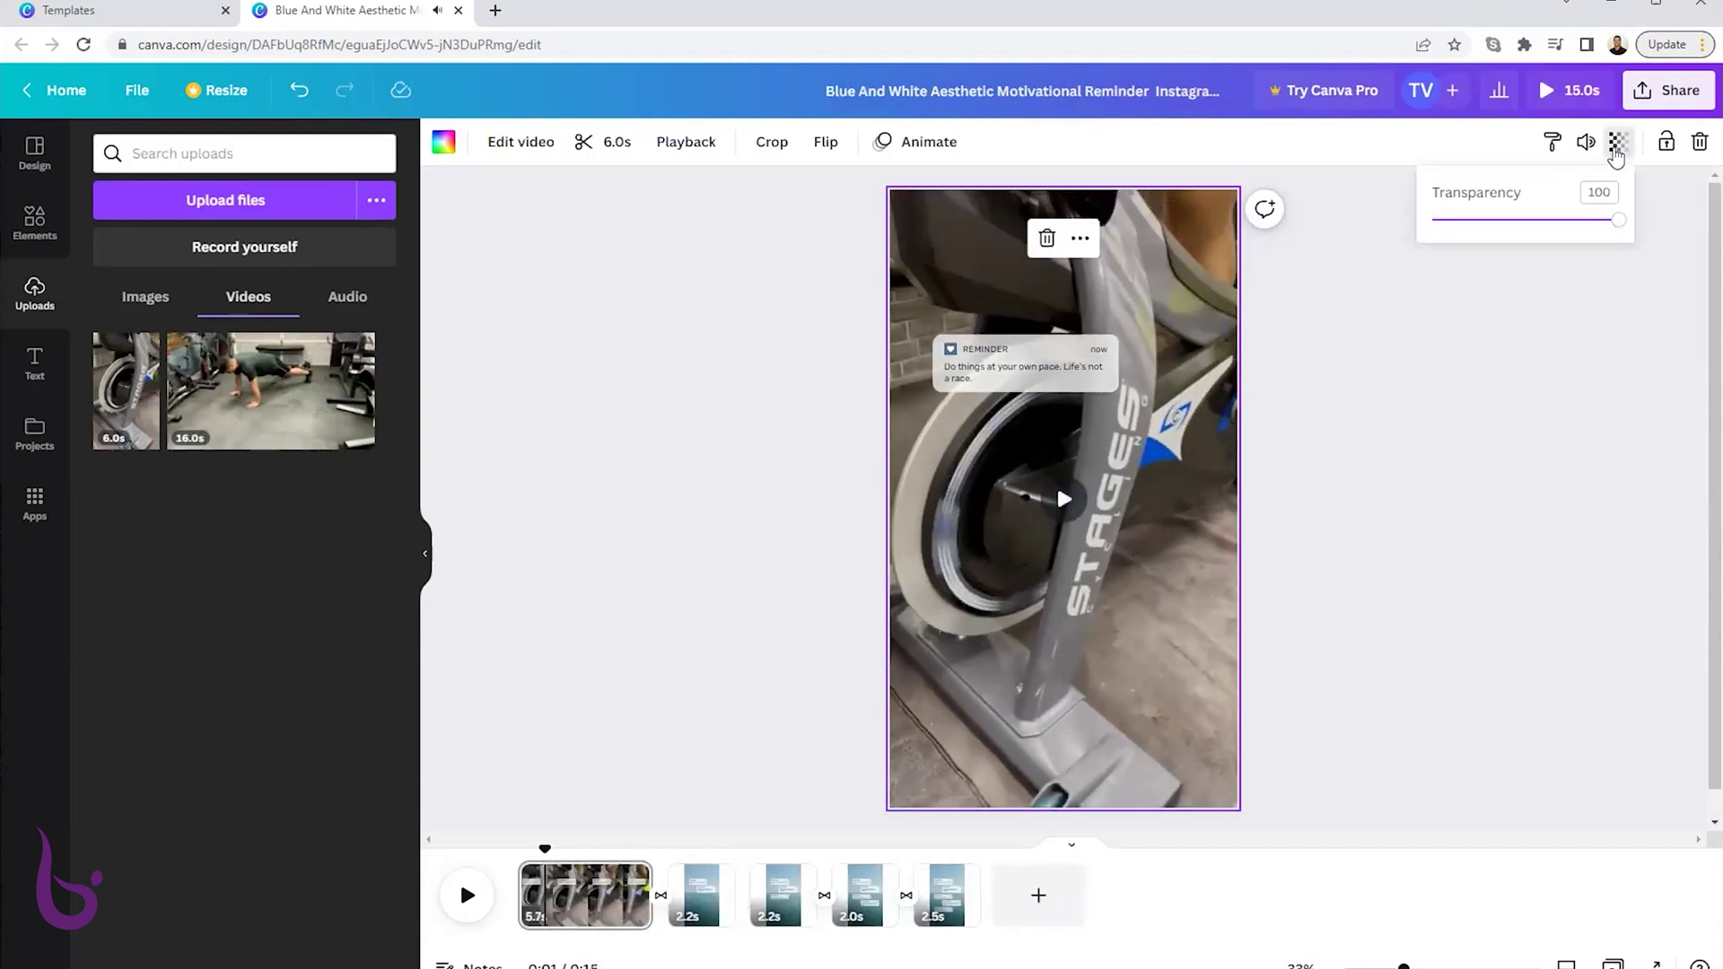
click(1587, 142)
drag(1571, 232, 1306, 232)
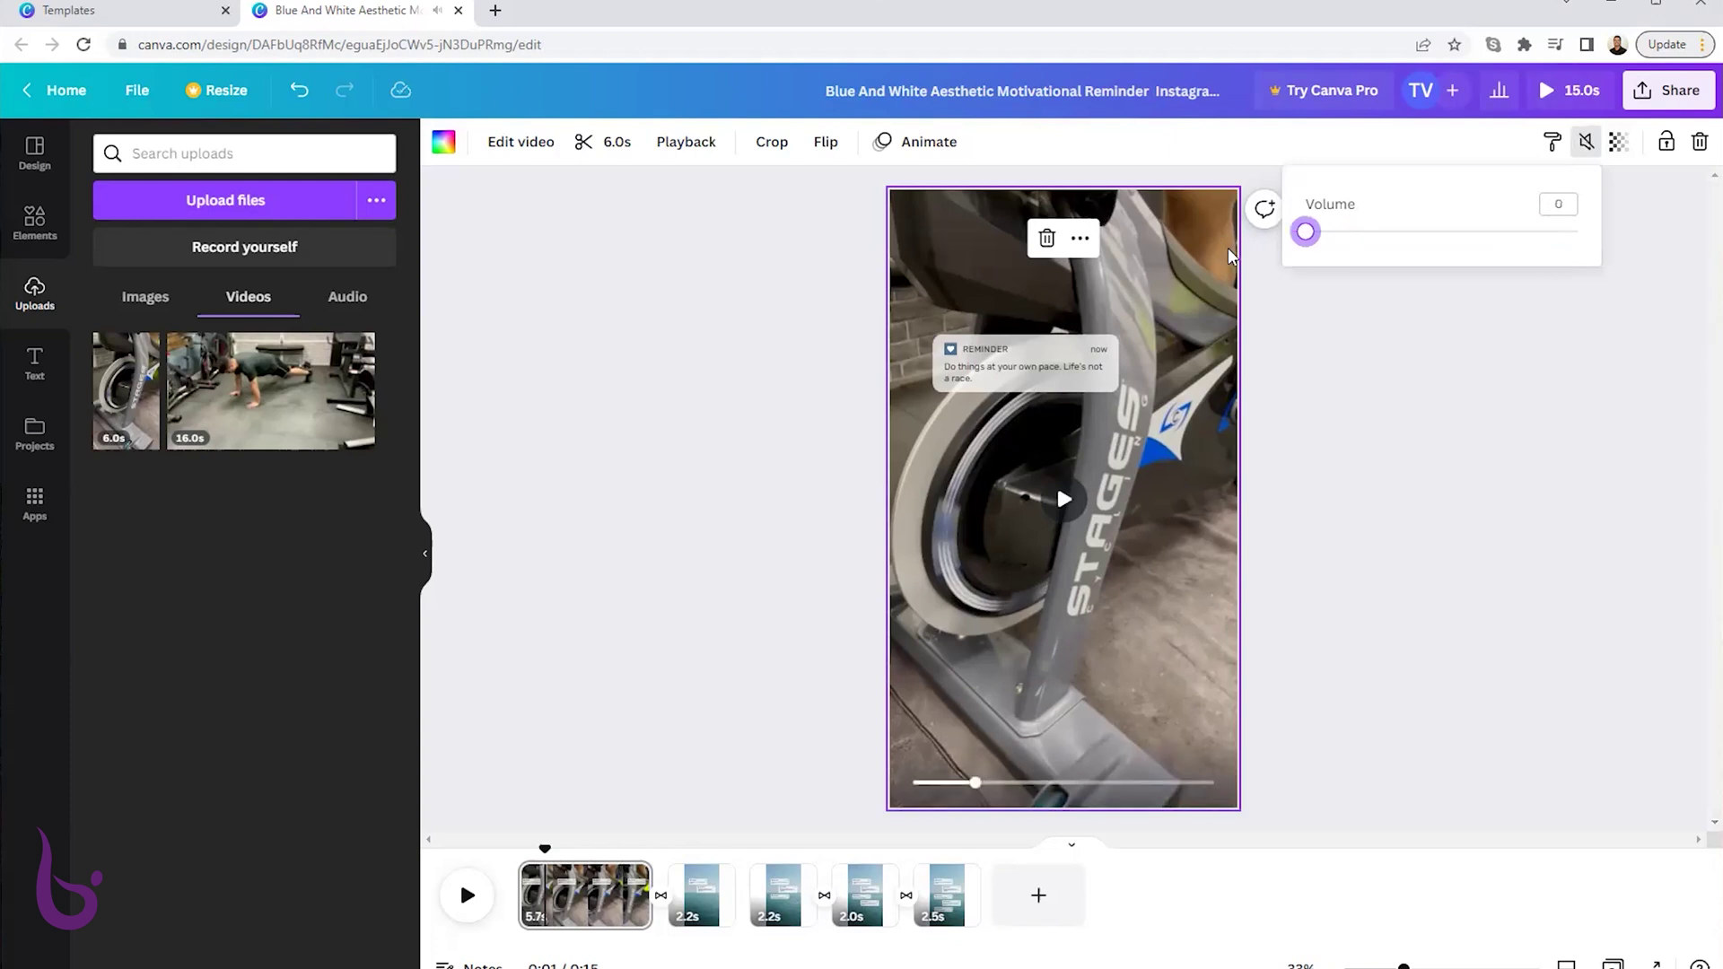
click(1348, 415)
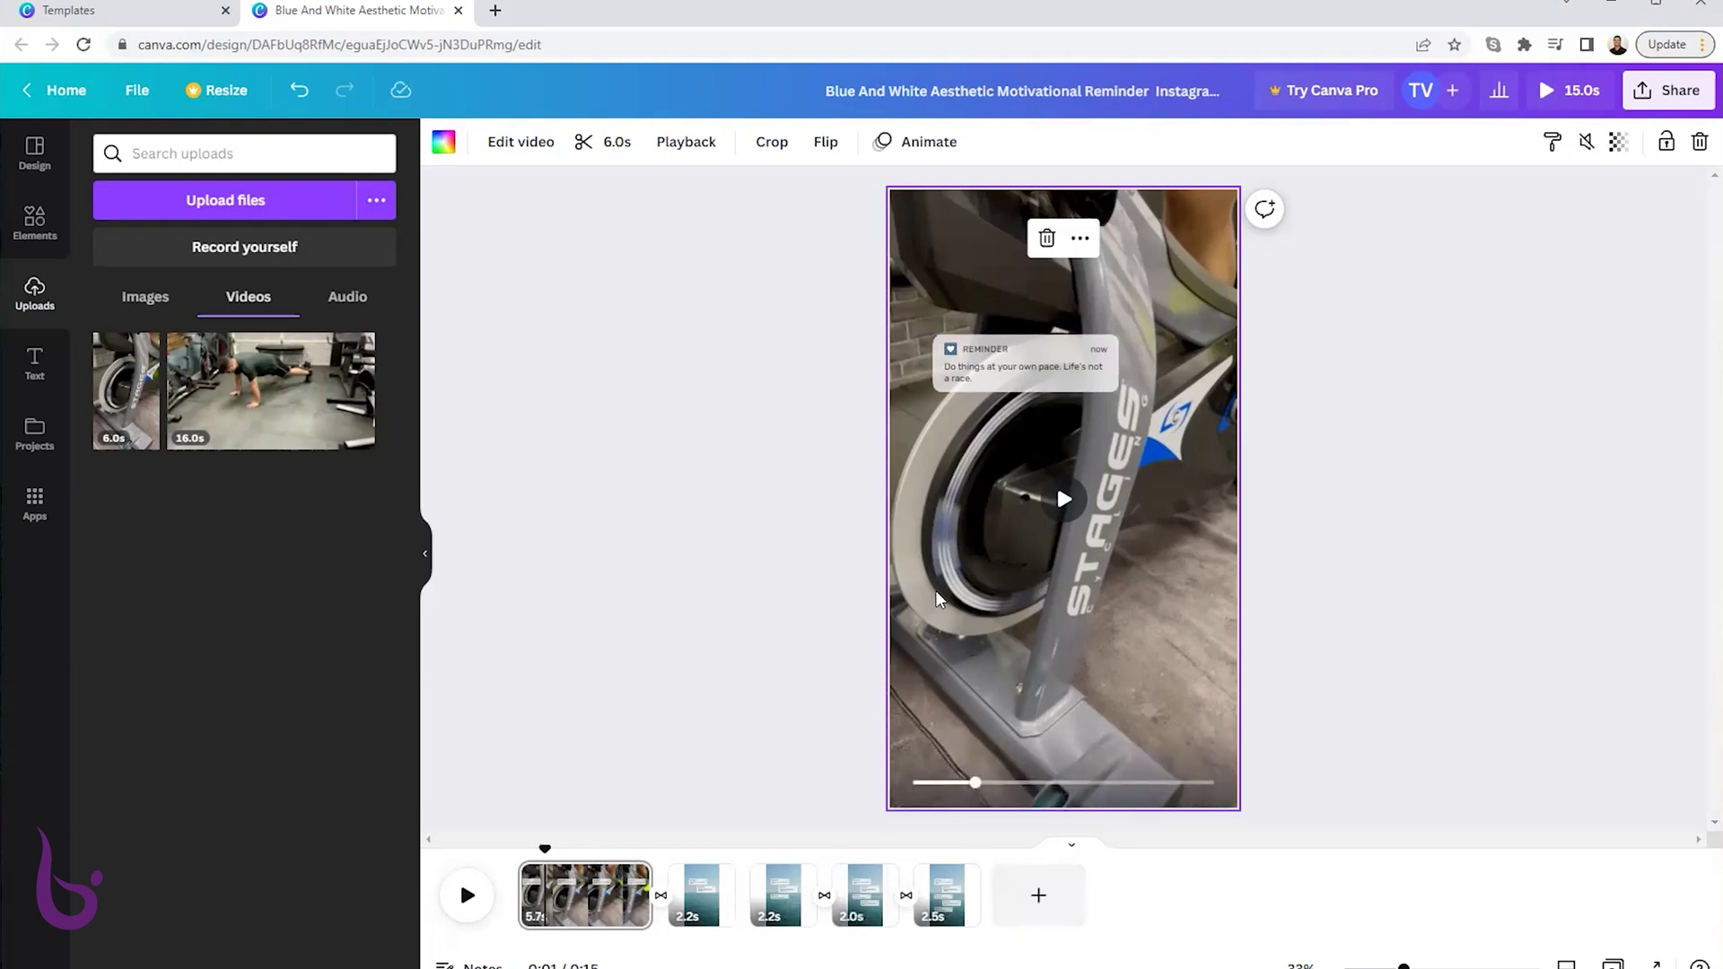
double_click(1042, 373)
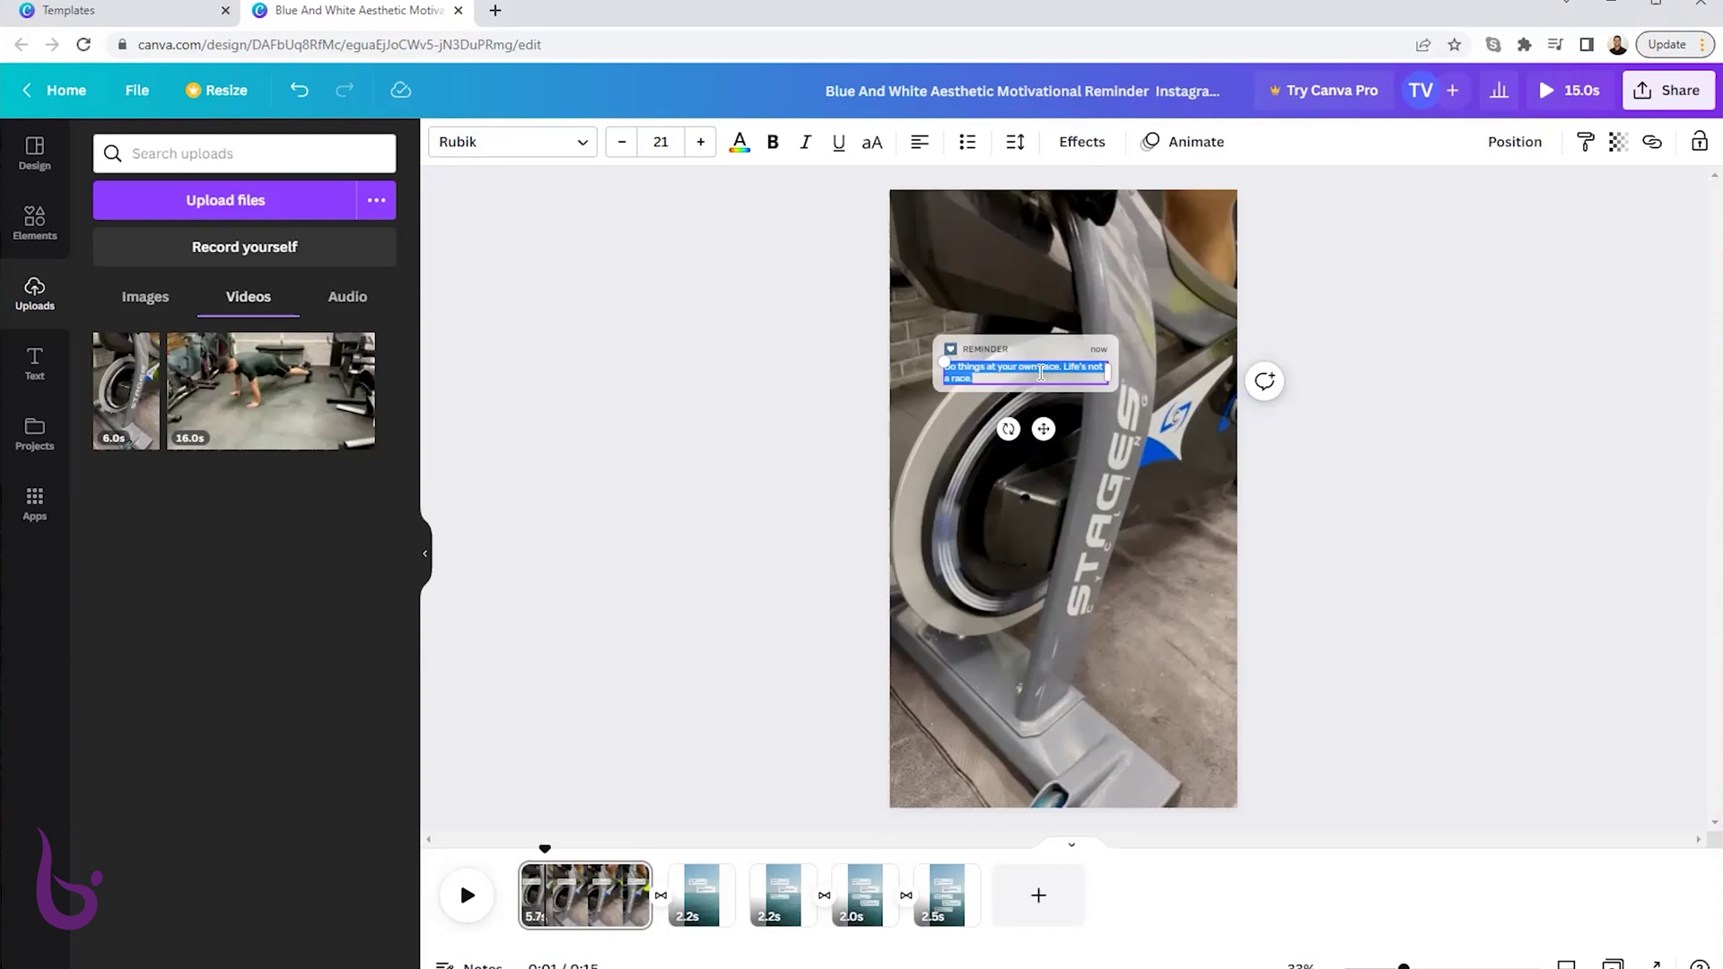
Change the reminder text to 'You can do this workout!' and recolour its icon red.
text(You can do this workout!)
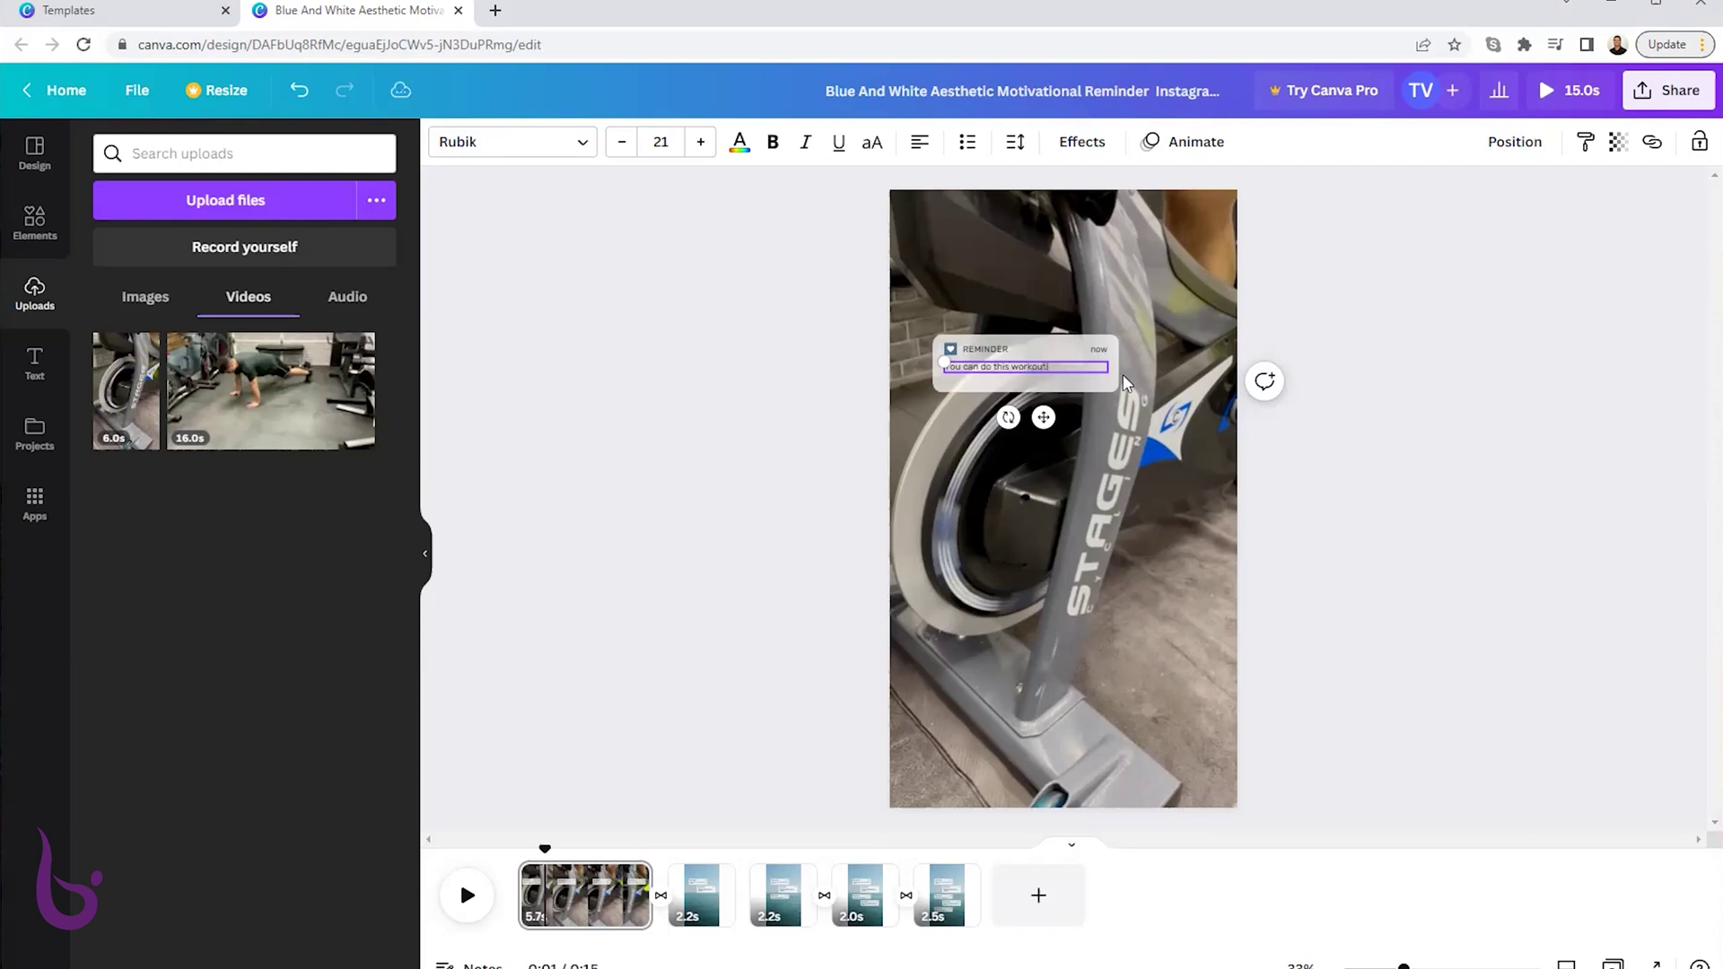
click(1405, 499)
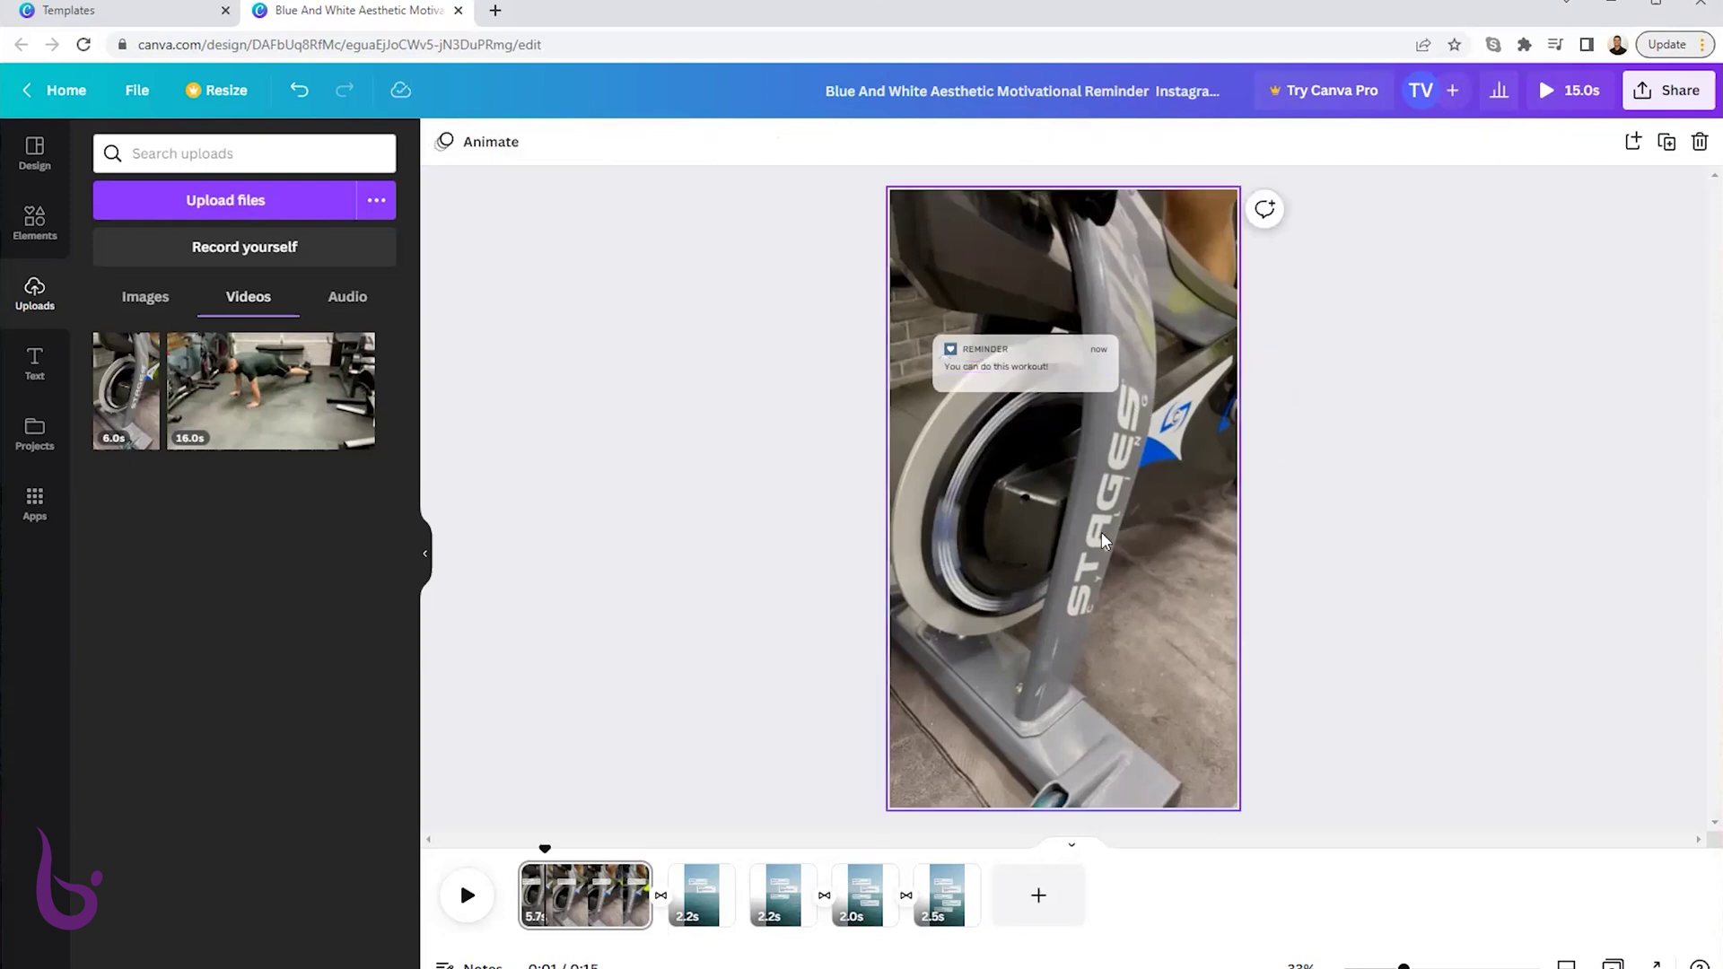
click(1027, 363)
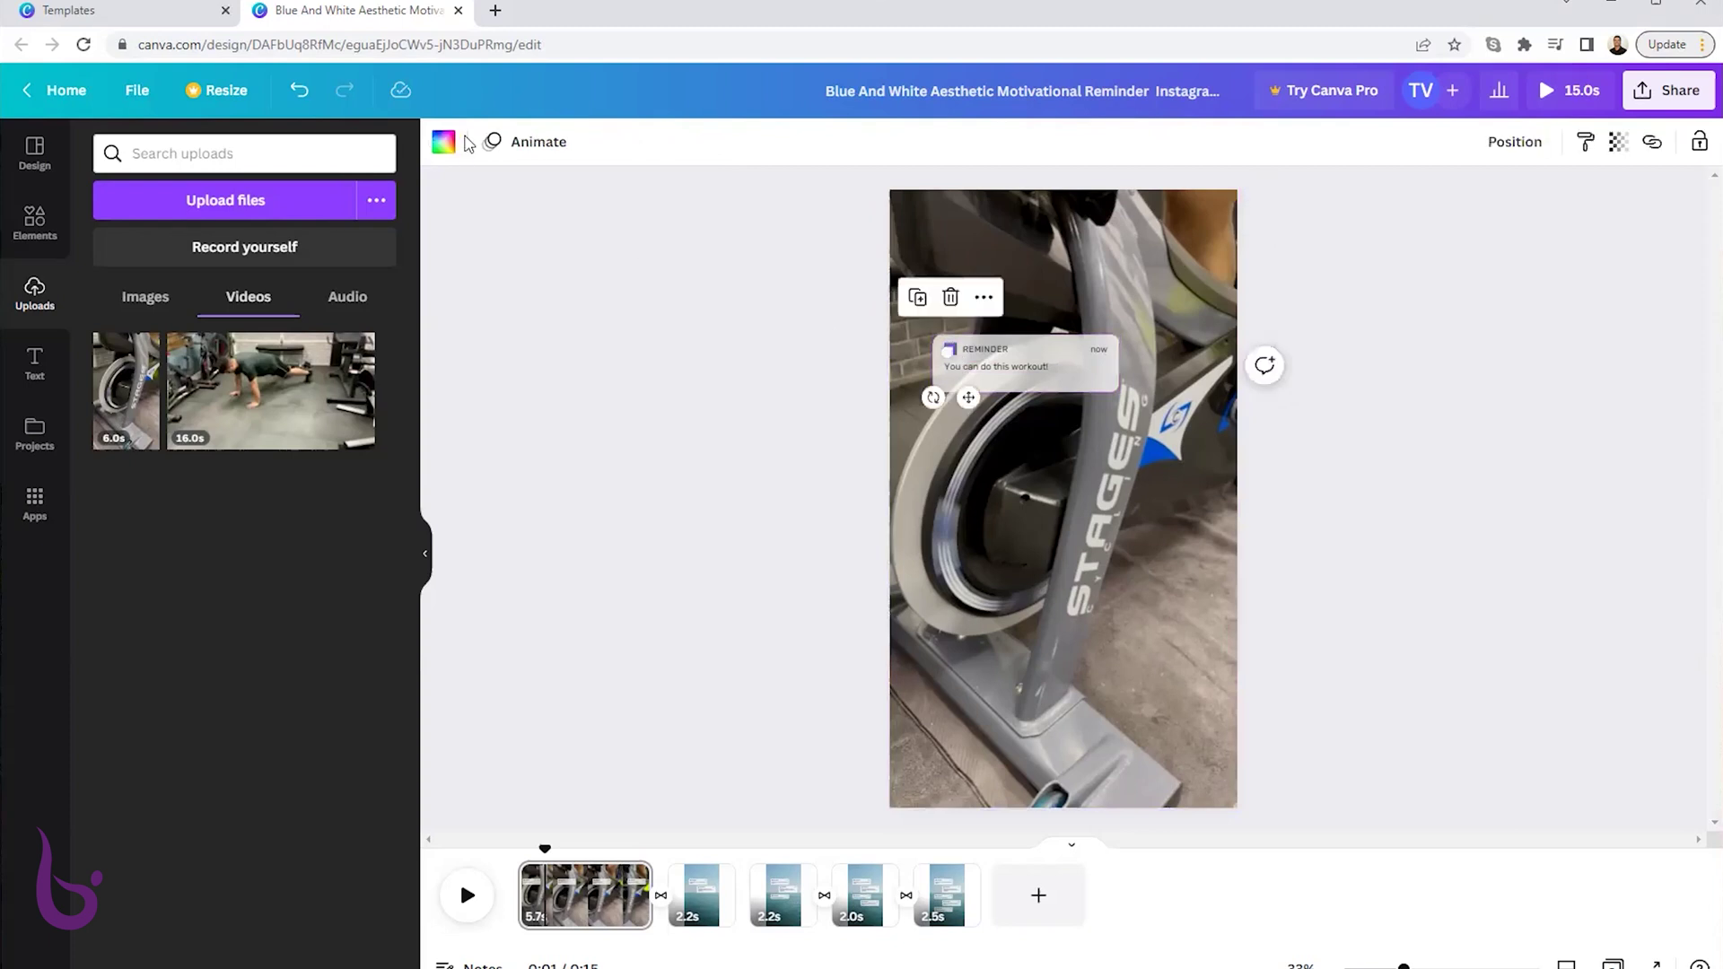
click(444, 142)
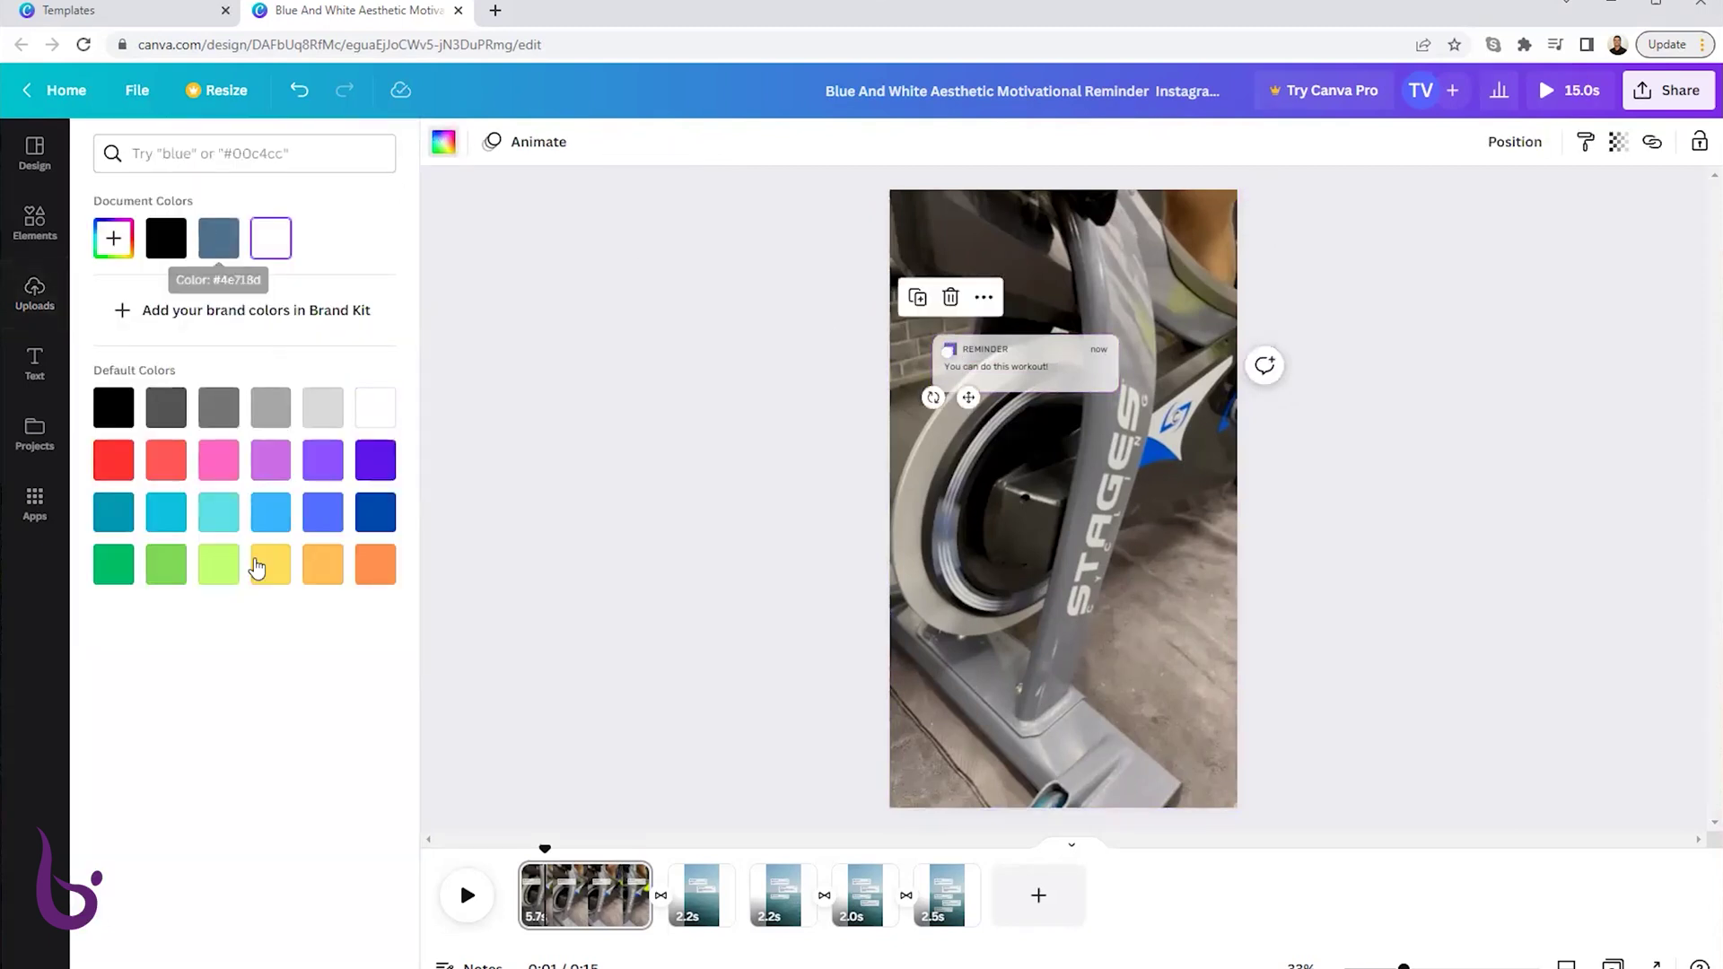
click(114, 459)
click(751, 408)
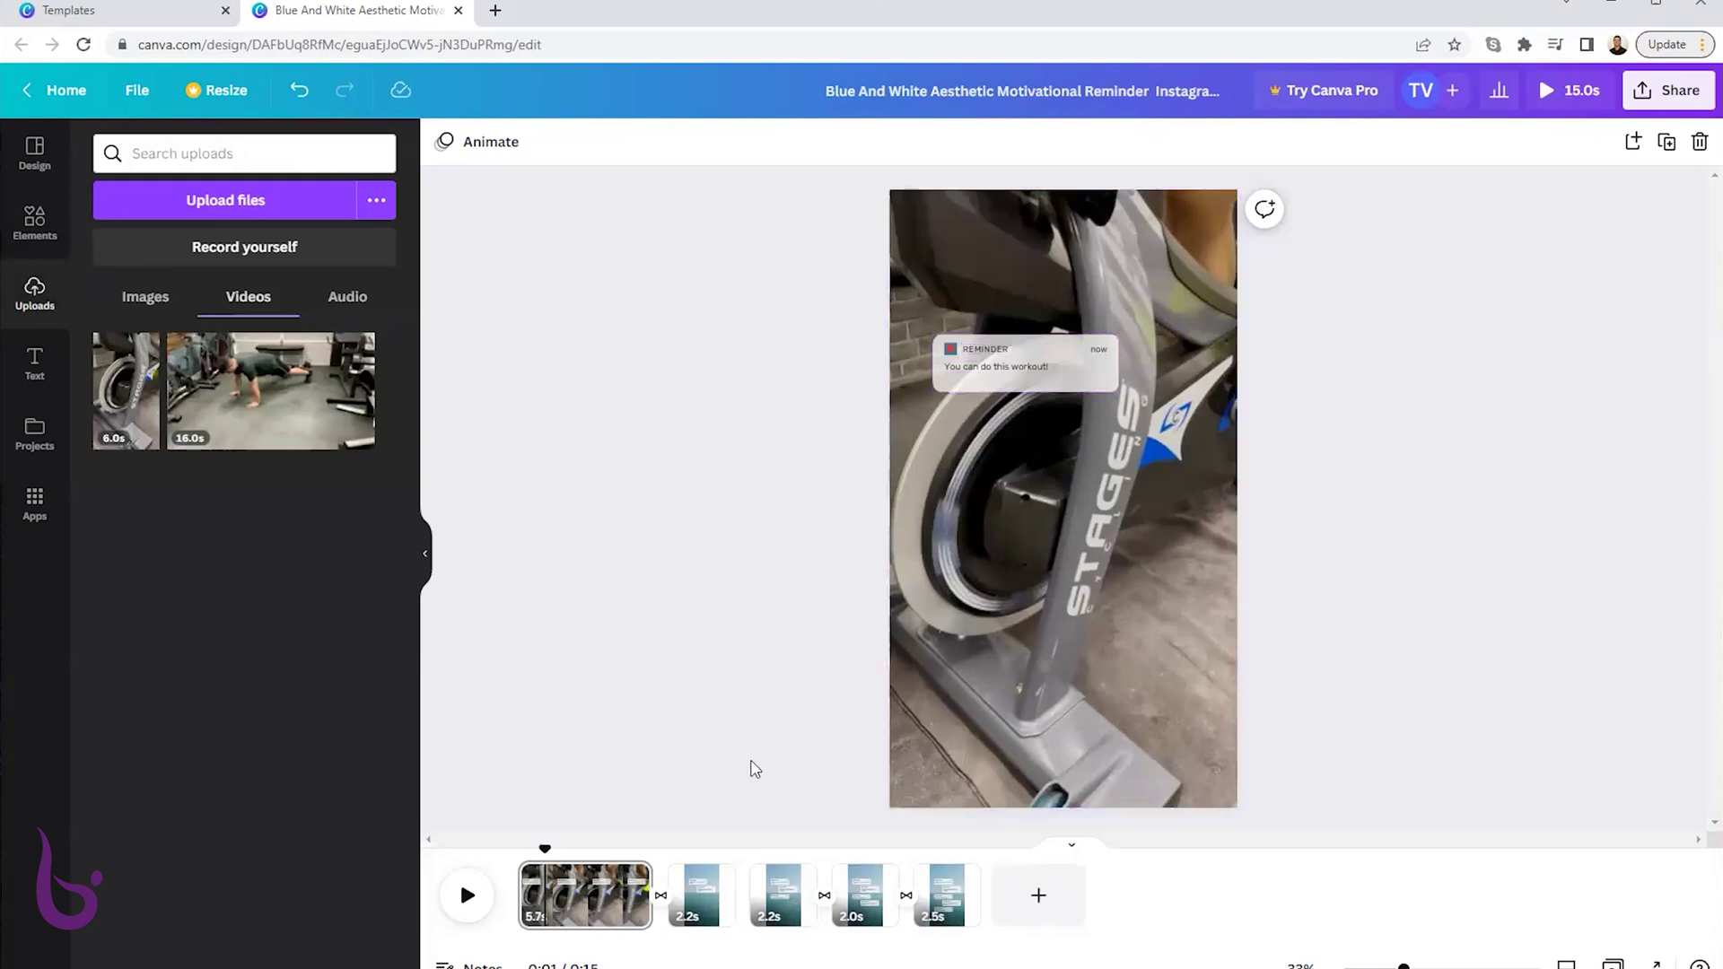
Trim page 1's bike clip to about 1.5–2 seconds, leaving the reel at 10.9s.
click(980, 607)
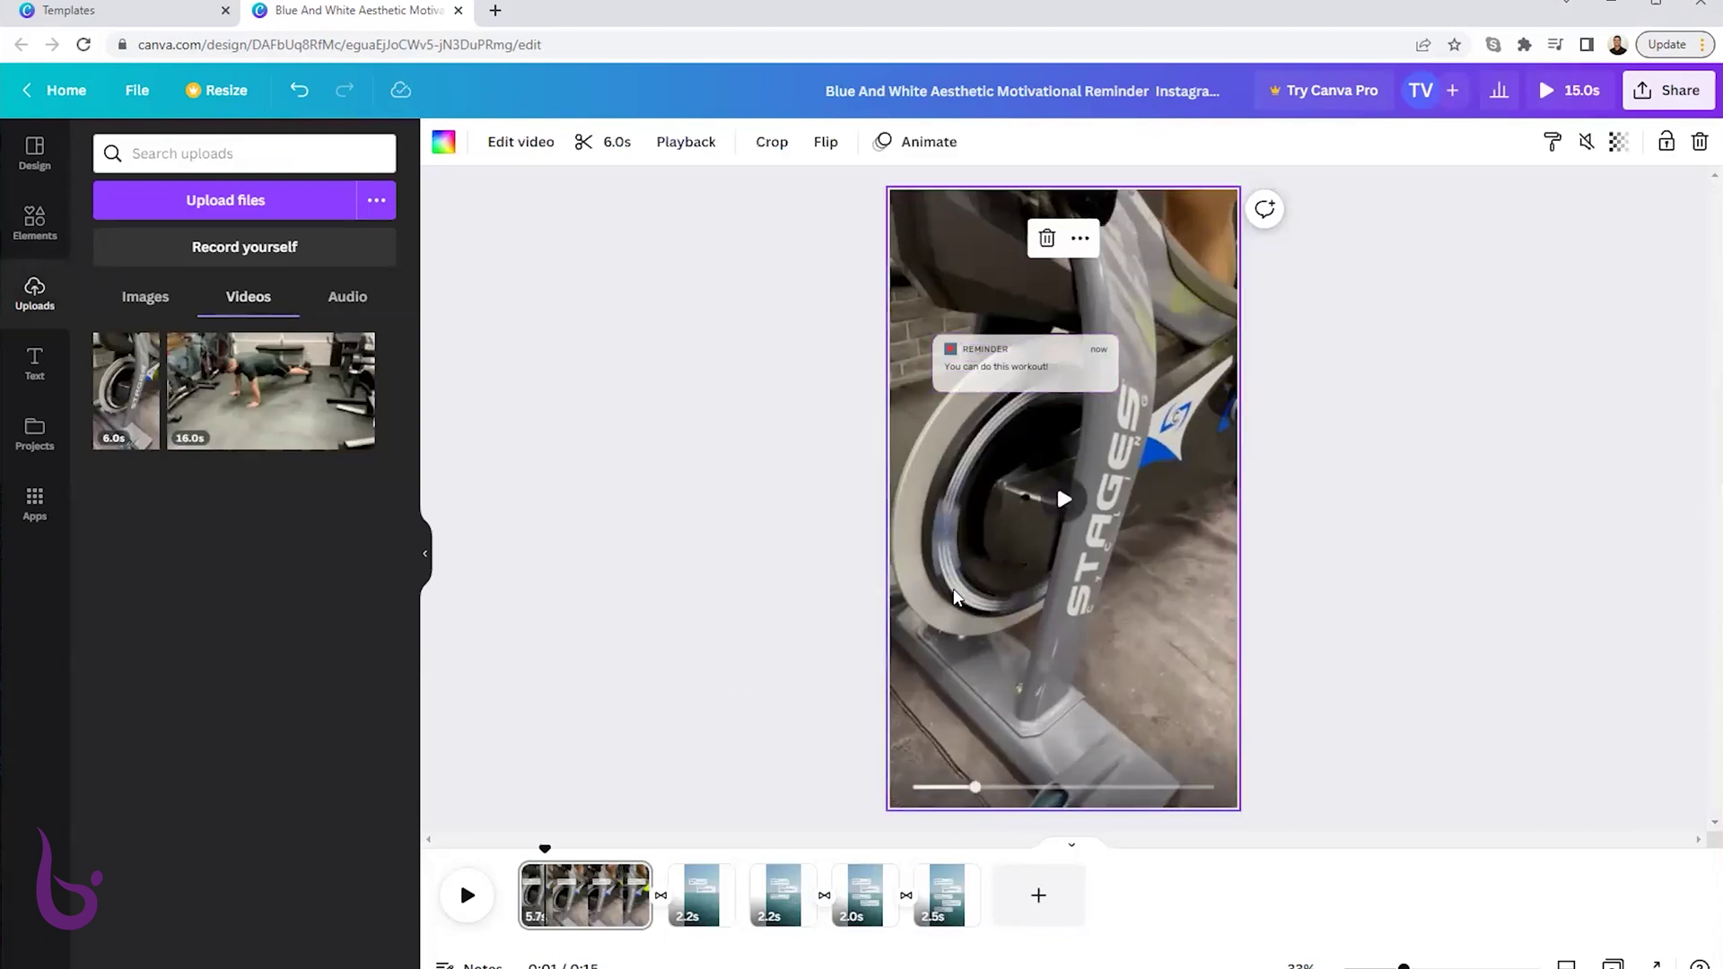
click(610, 142)
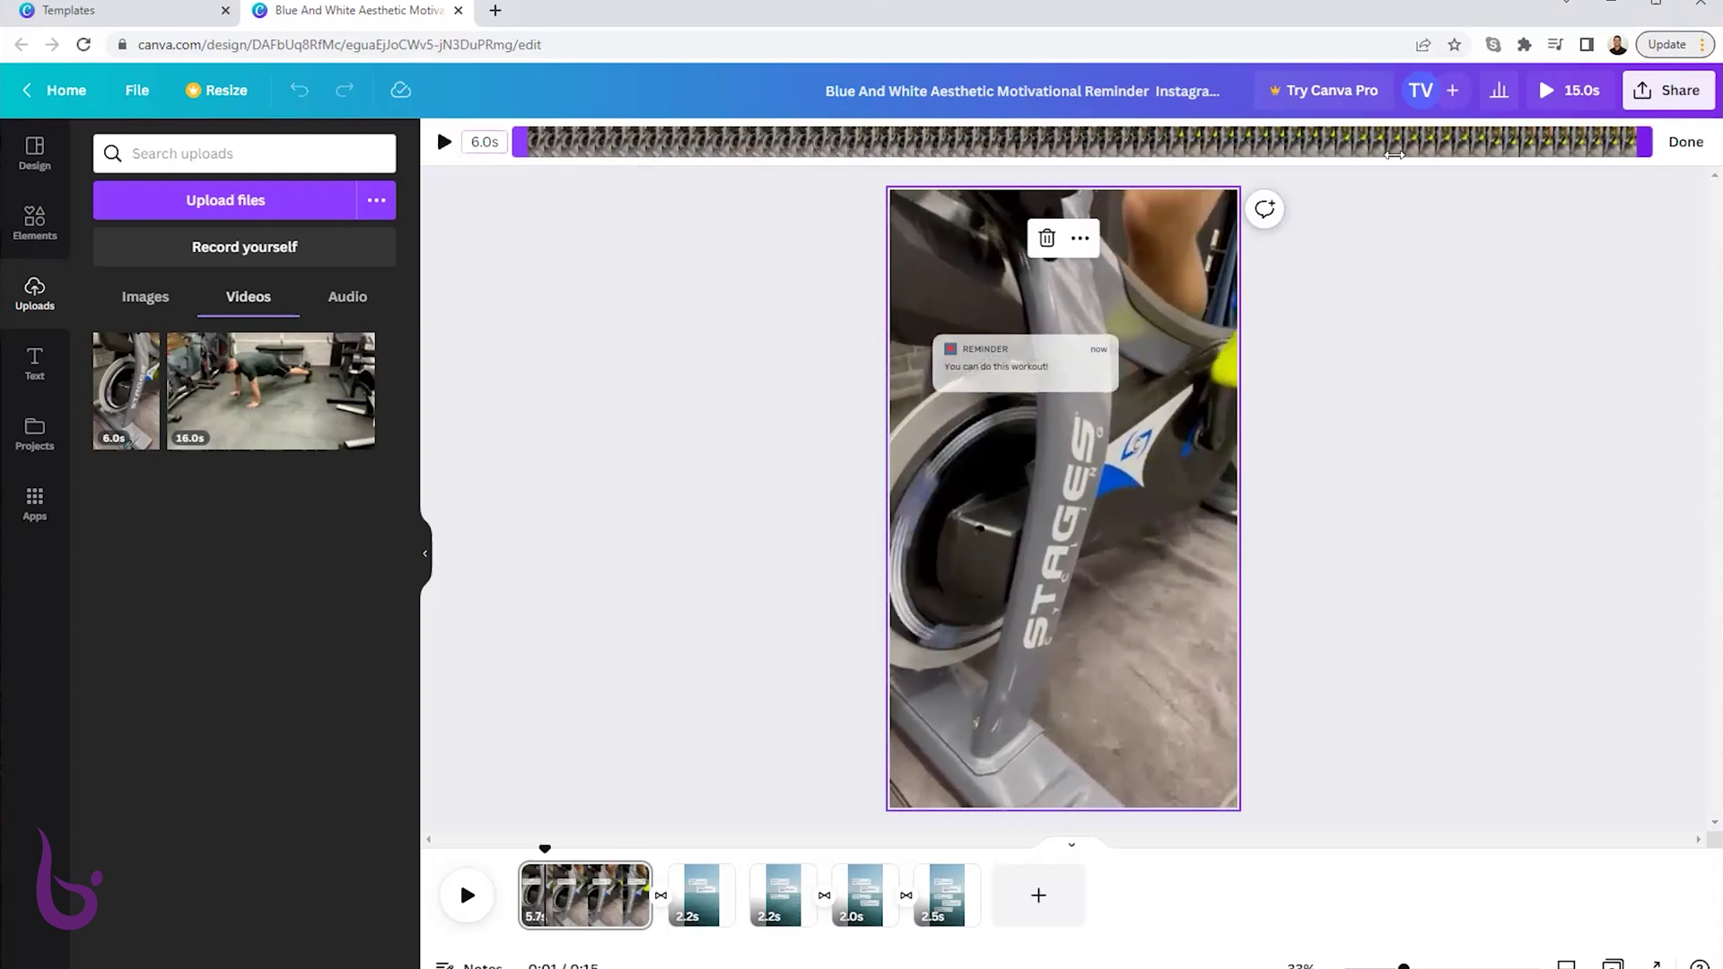
drag(1650, 142, 891, 102)
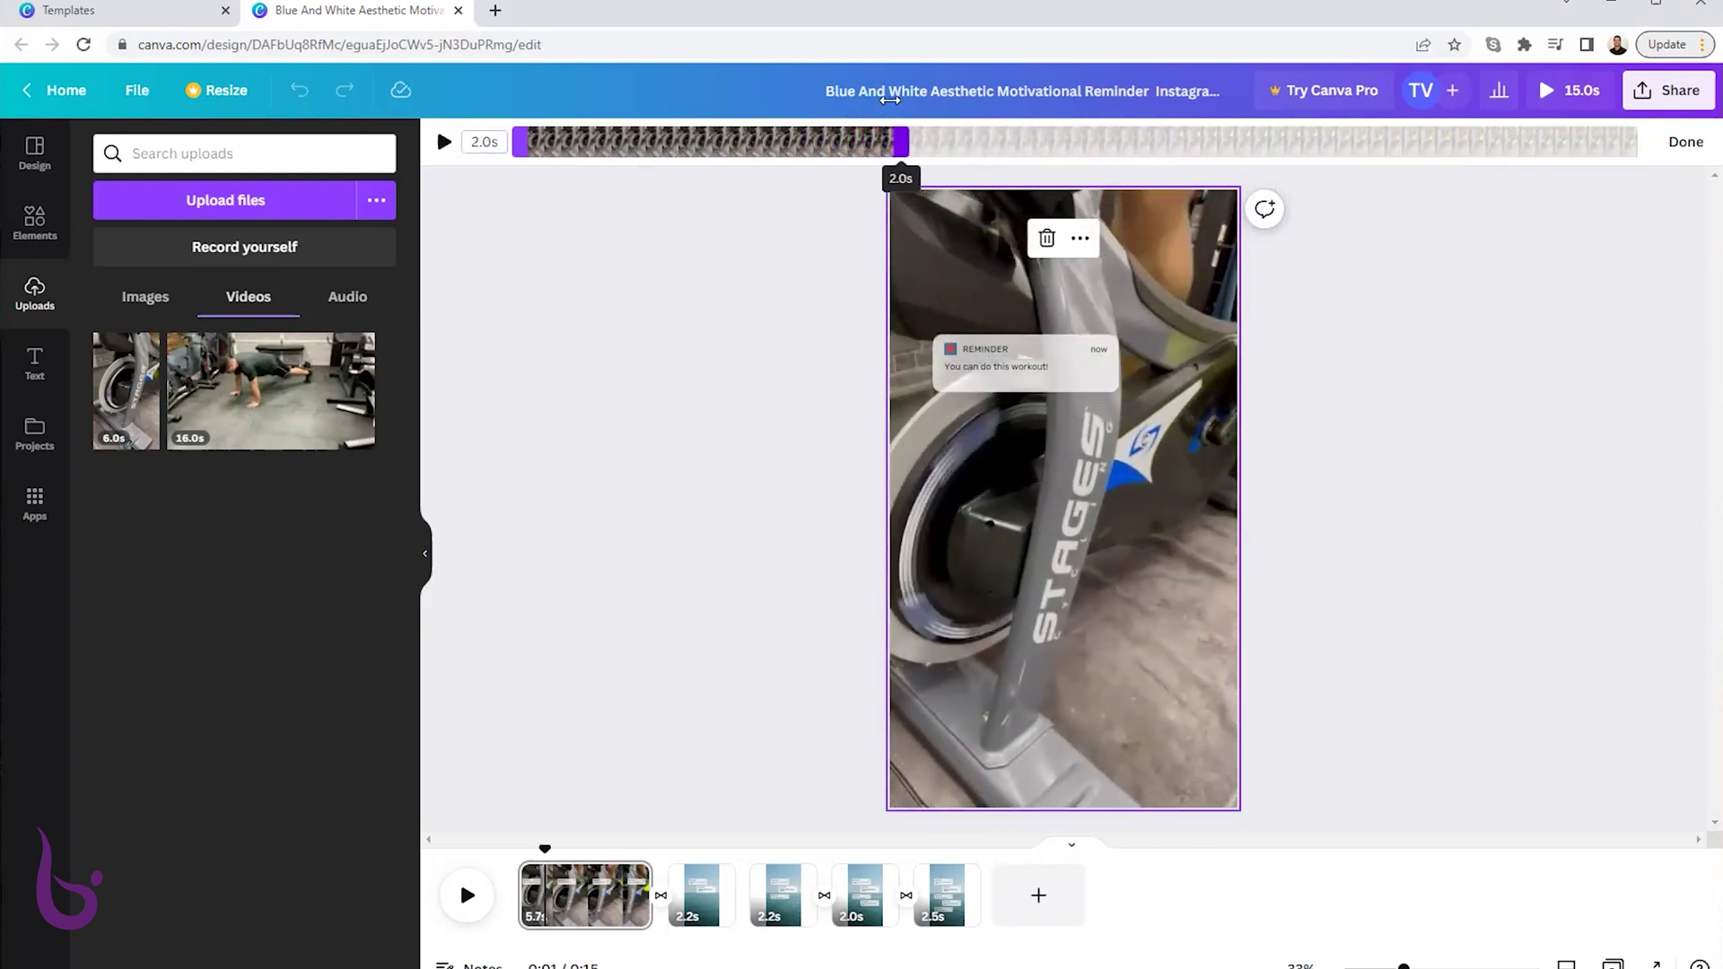
click(1685, 143)
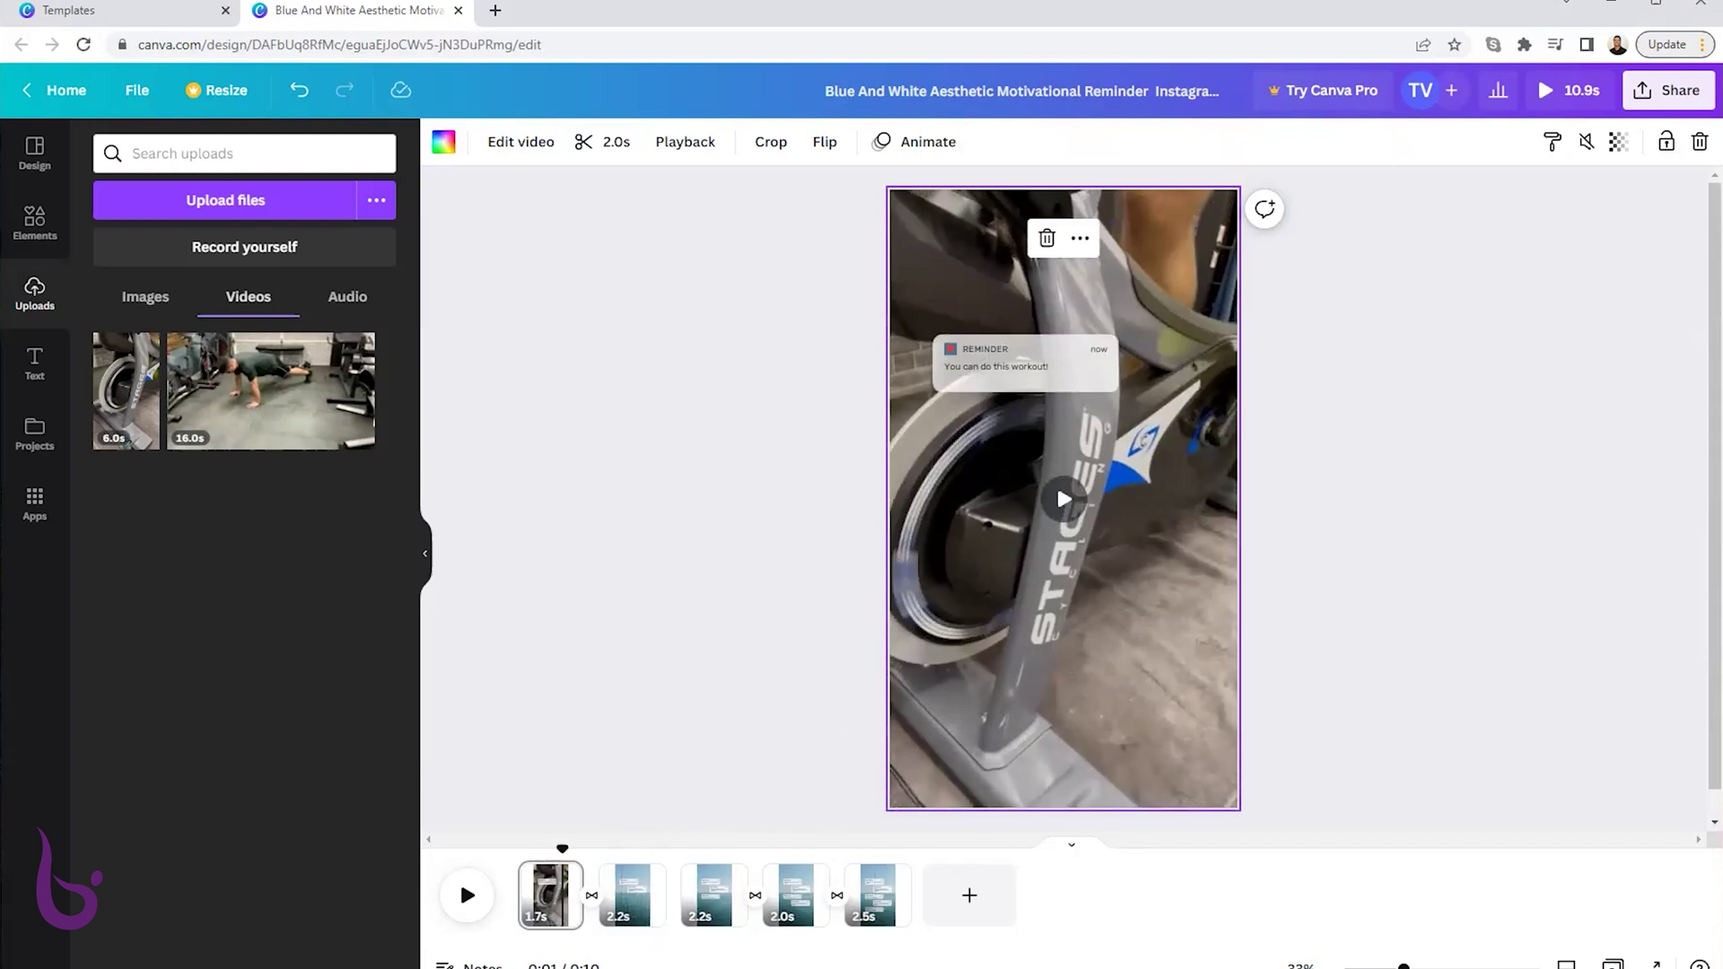
key(Escape)
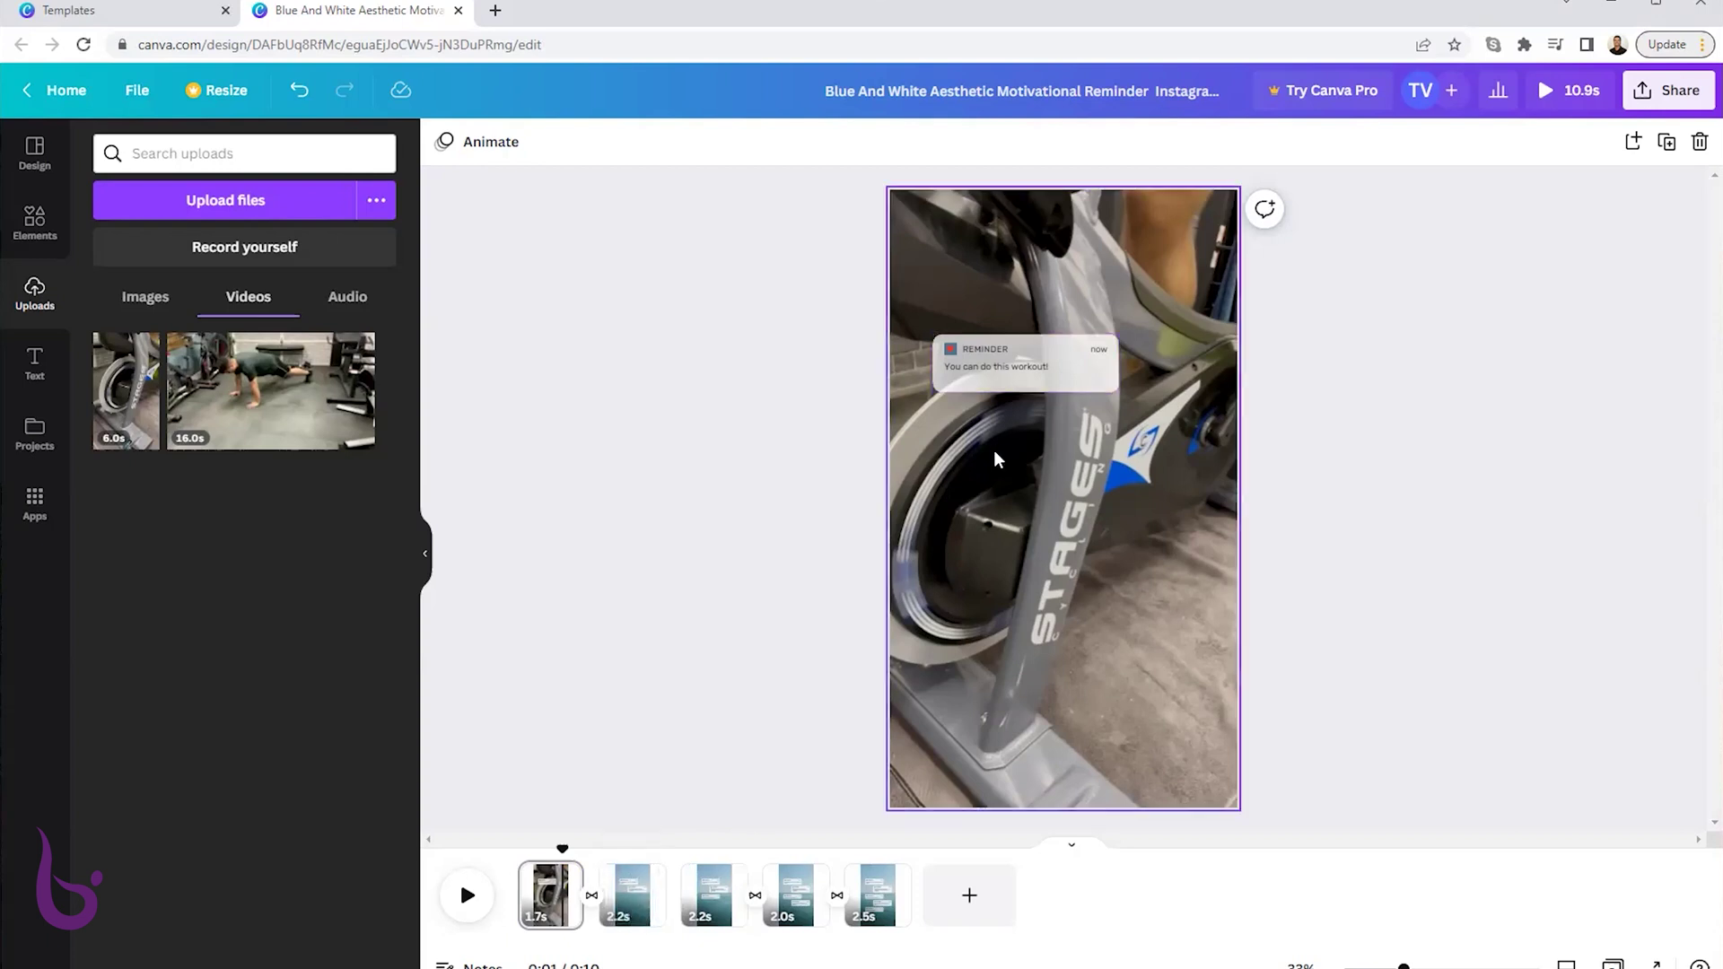
Move to page 2, delete its first notification, then restore it with undo.
drag(779, 331, 1090, 387)
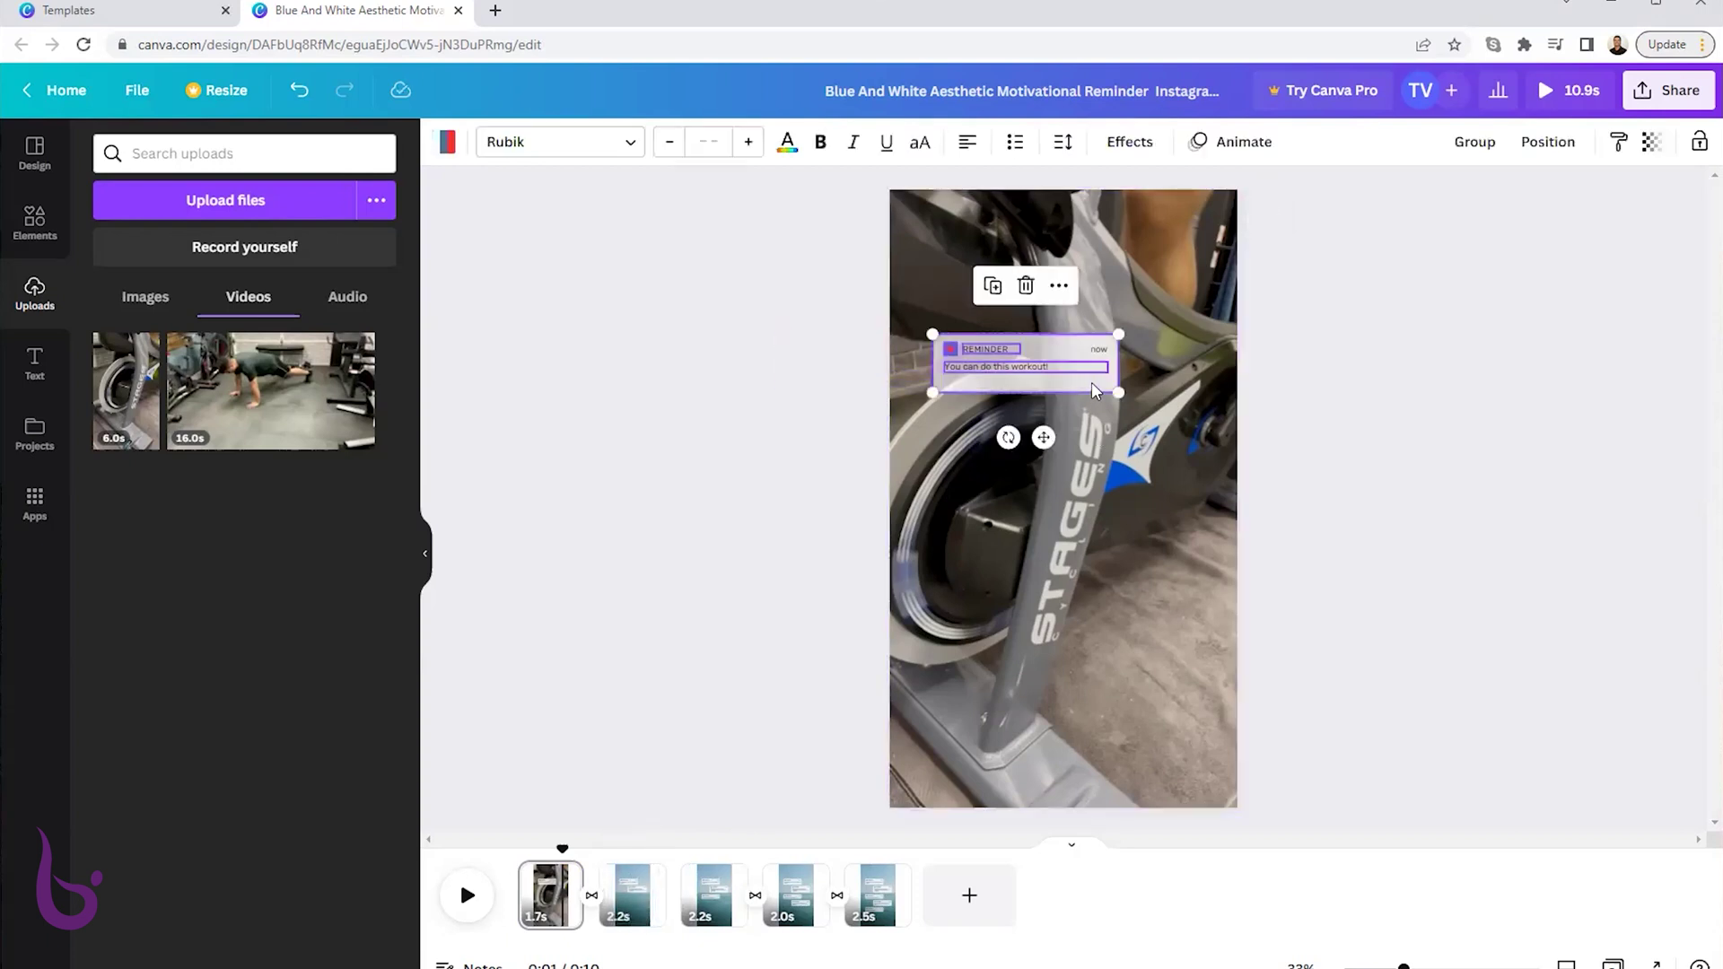
click(800, 754)
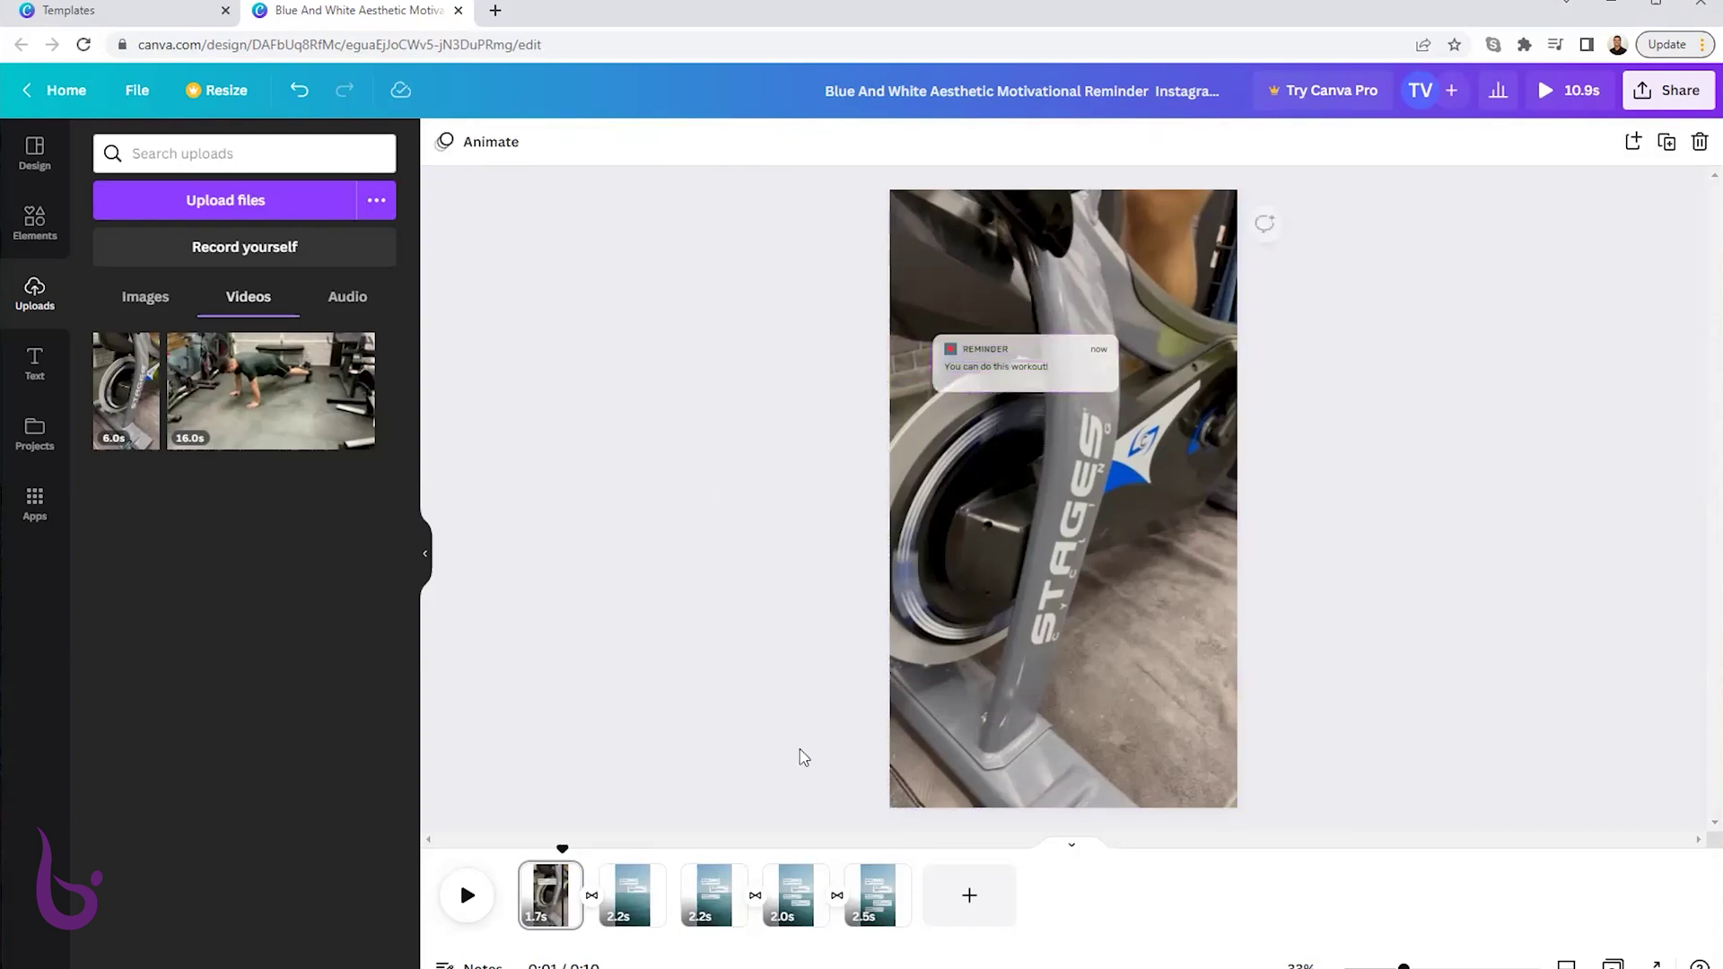
click(629, 916)
drag(802, 314, 1026, 375)
key(Delete)
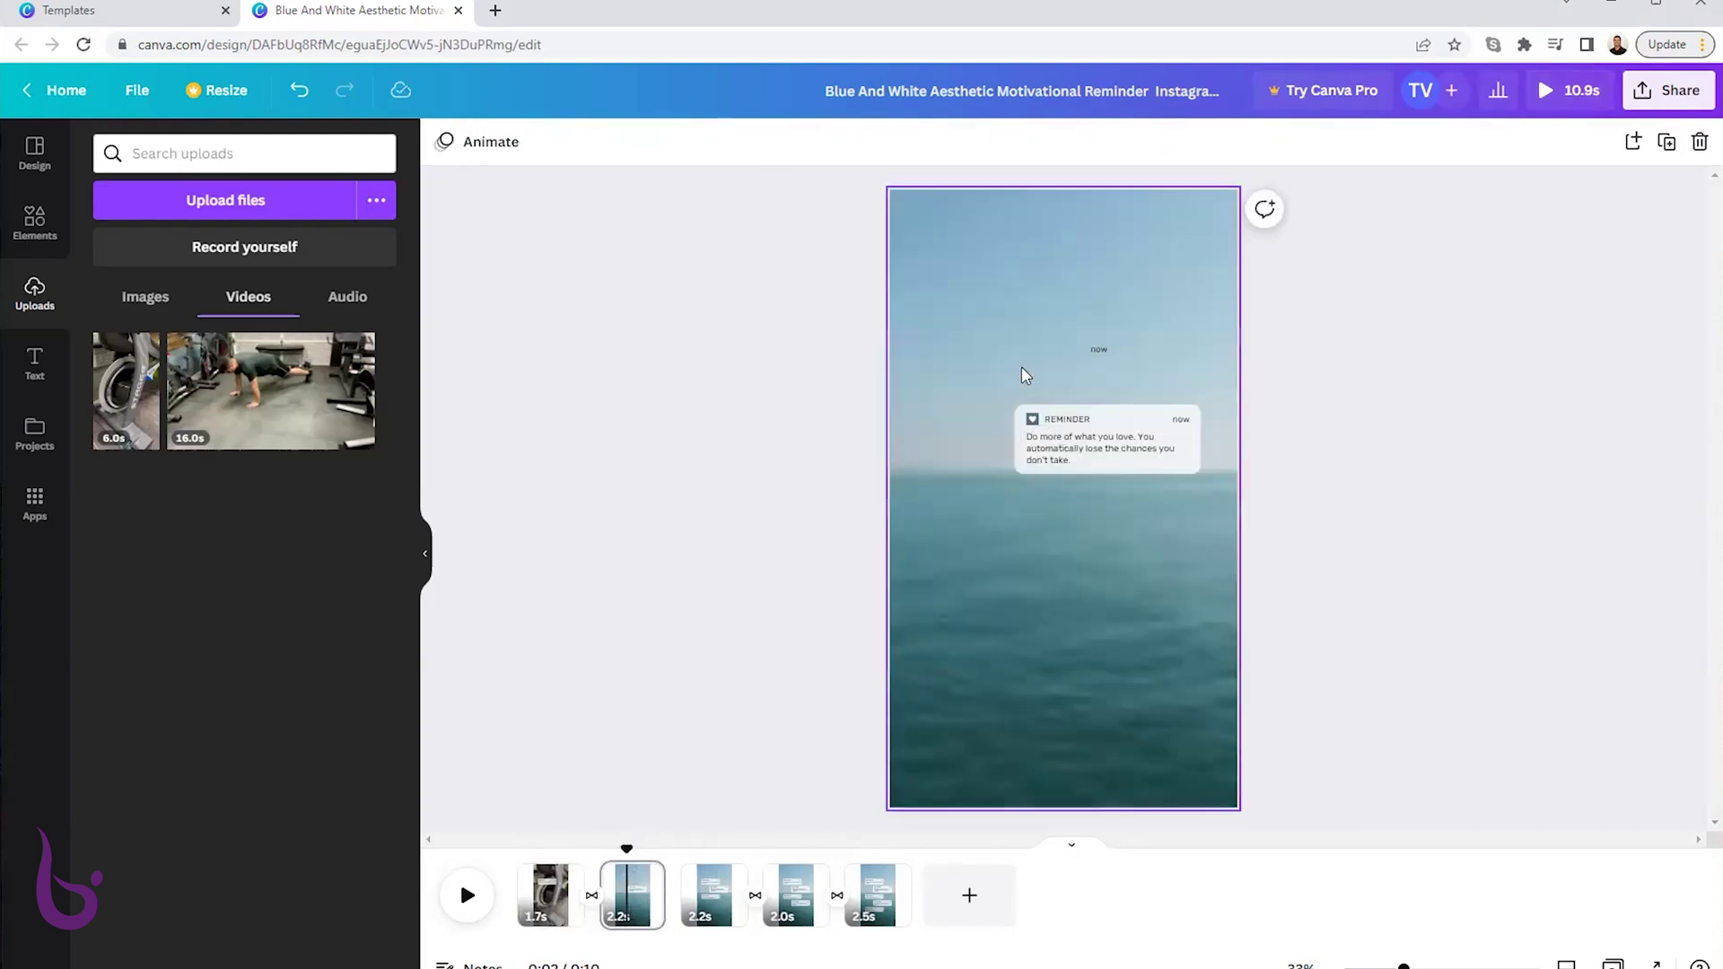
key(ctrl+z)
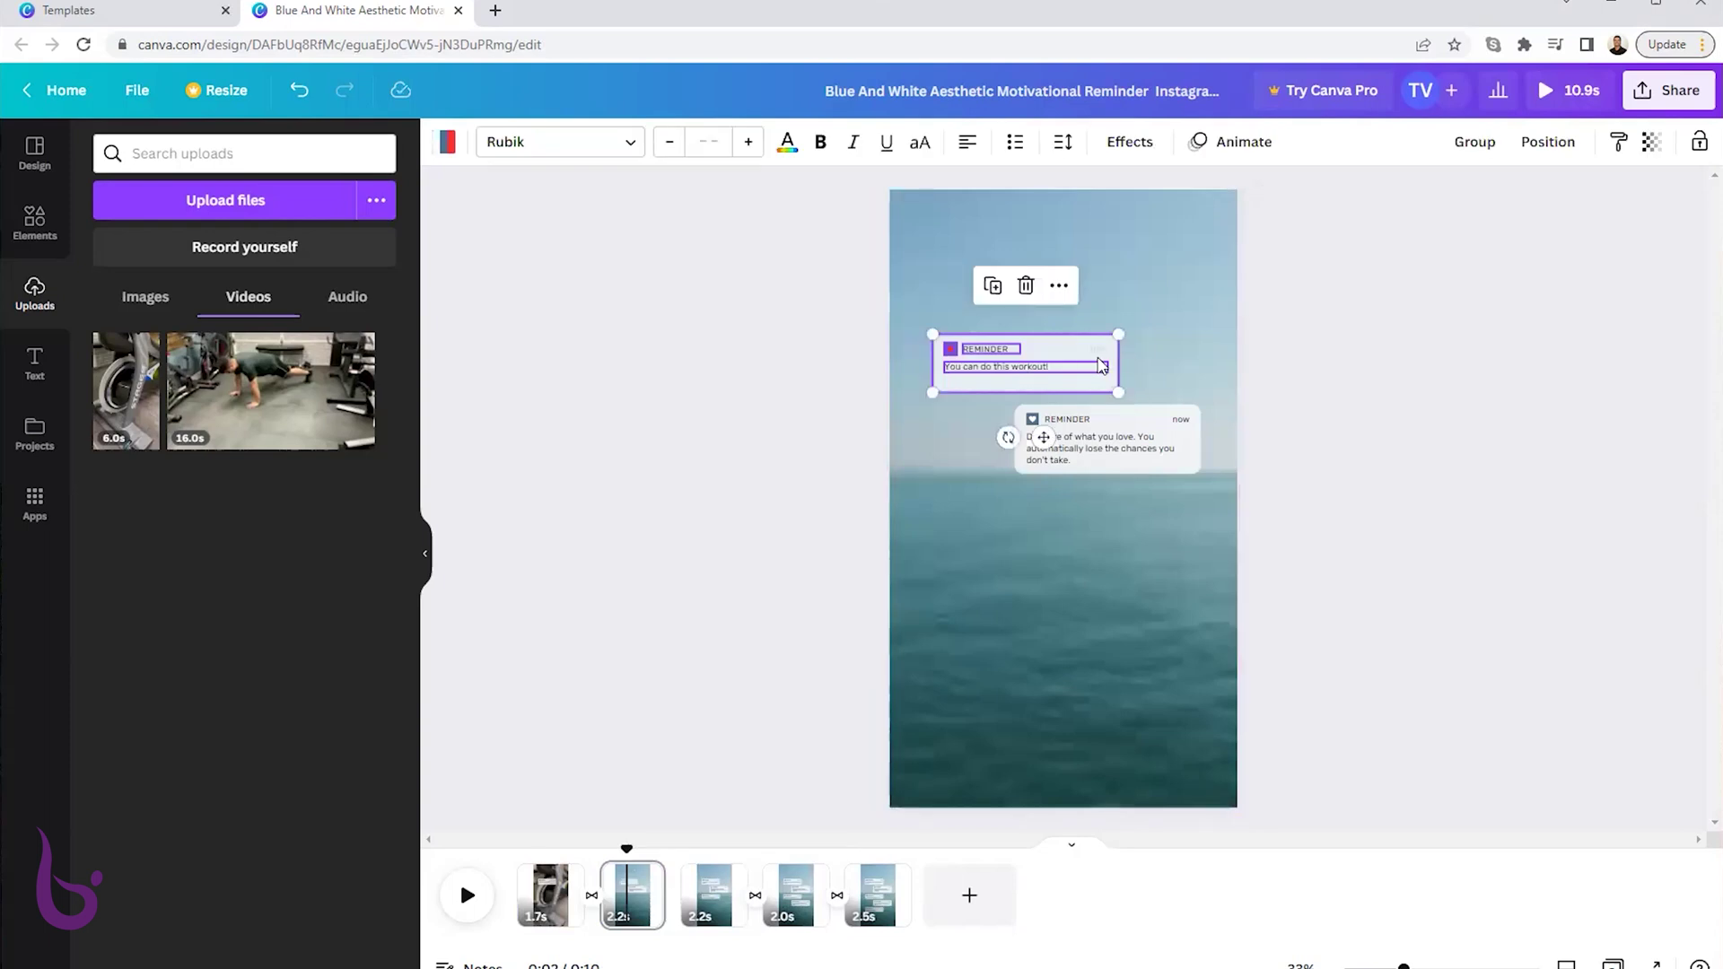
click(1542, 143)
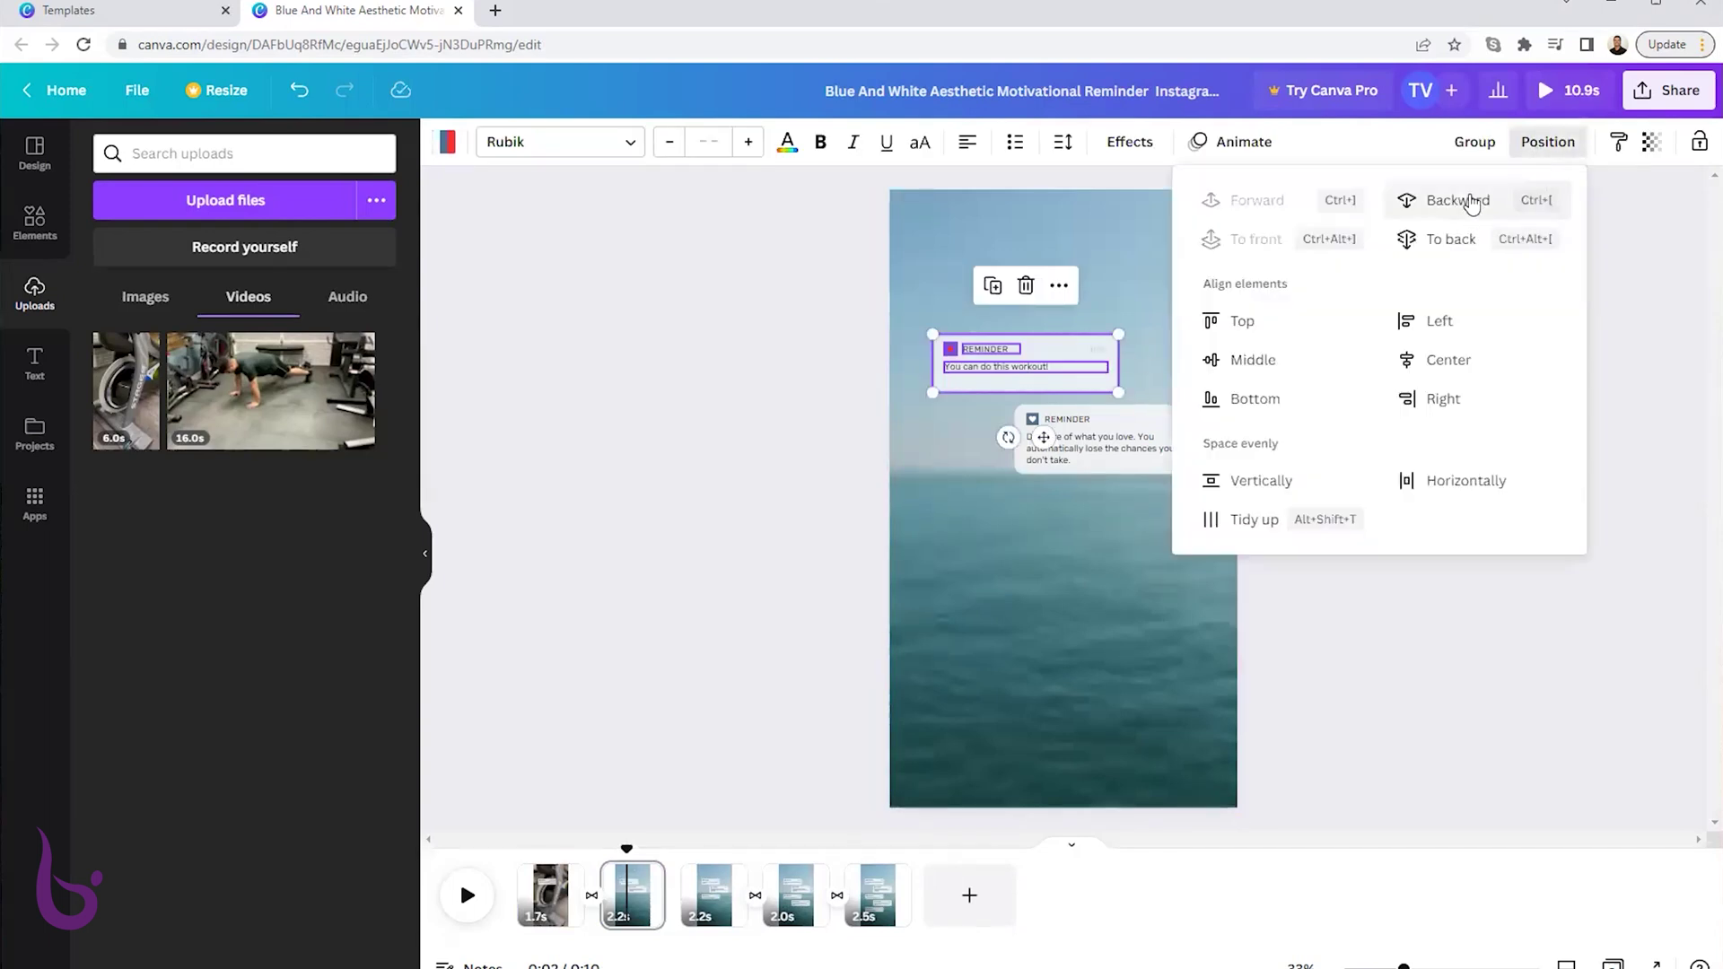
click(1515, 717)
click(1466, 676)
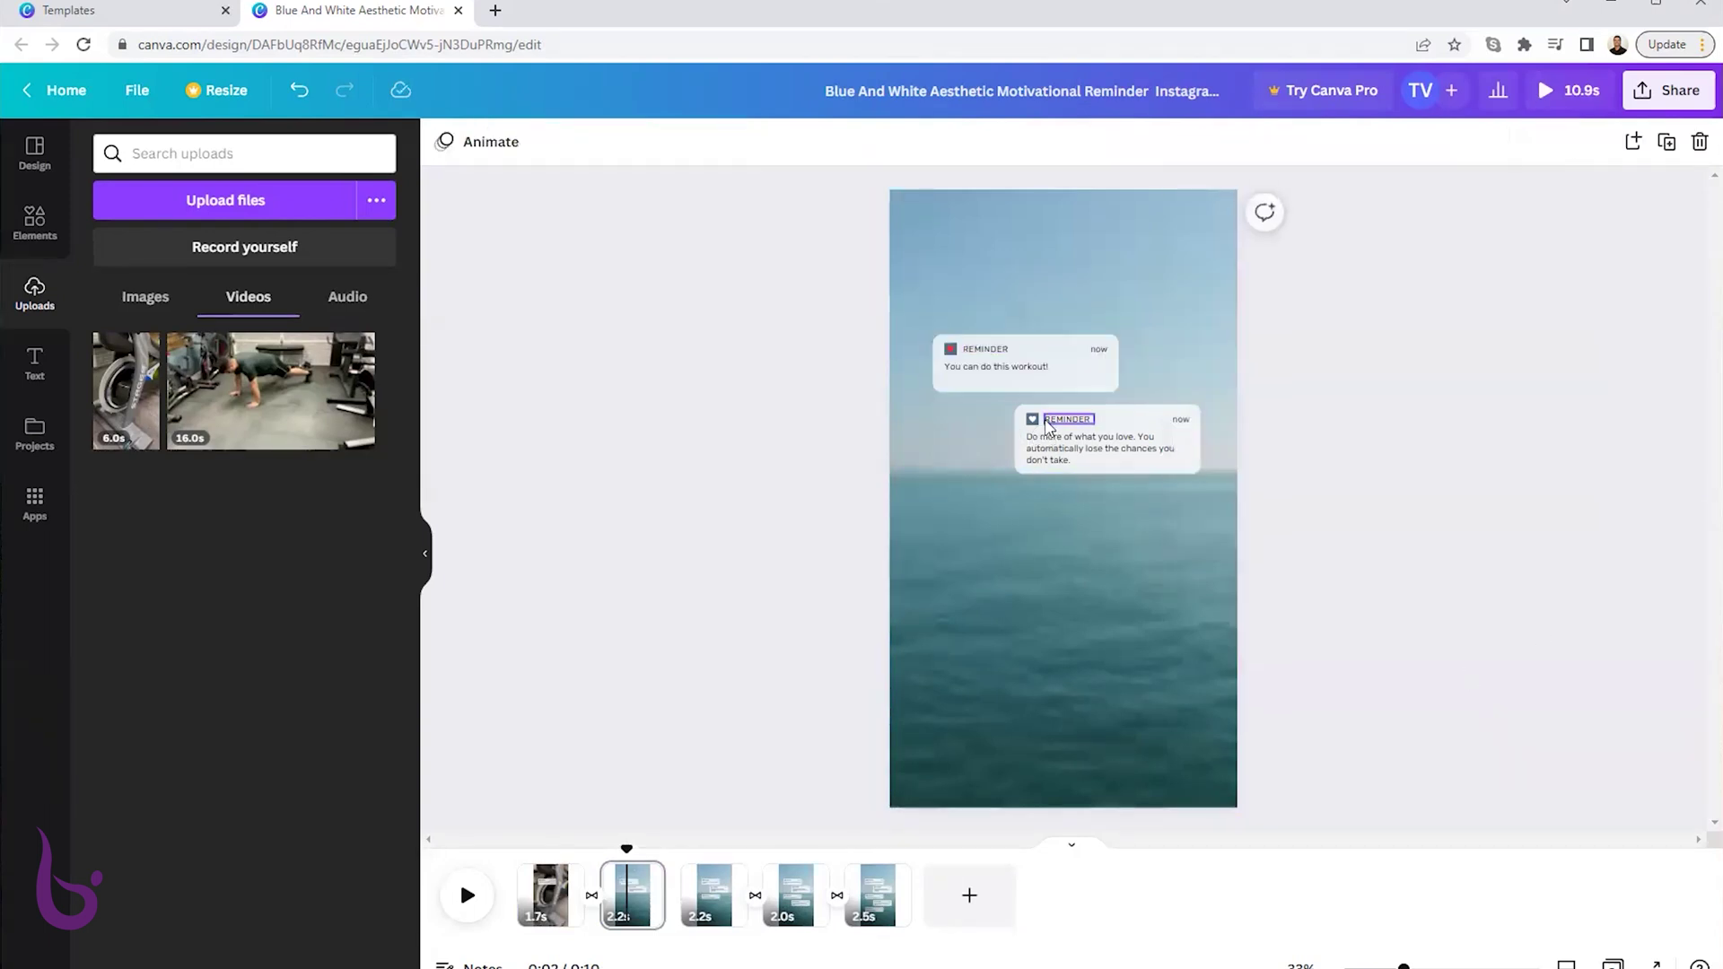
Rewrite the second notification to read 'Don't forget how far you've come'.
double_click(1076, 463)
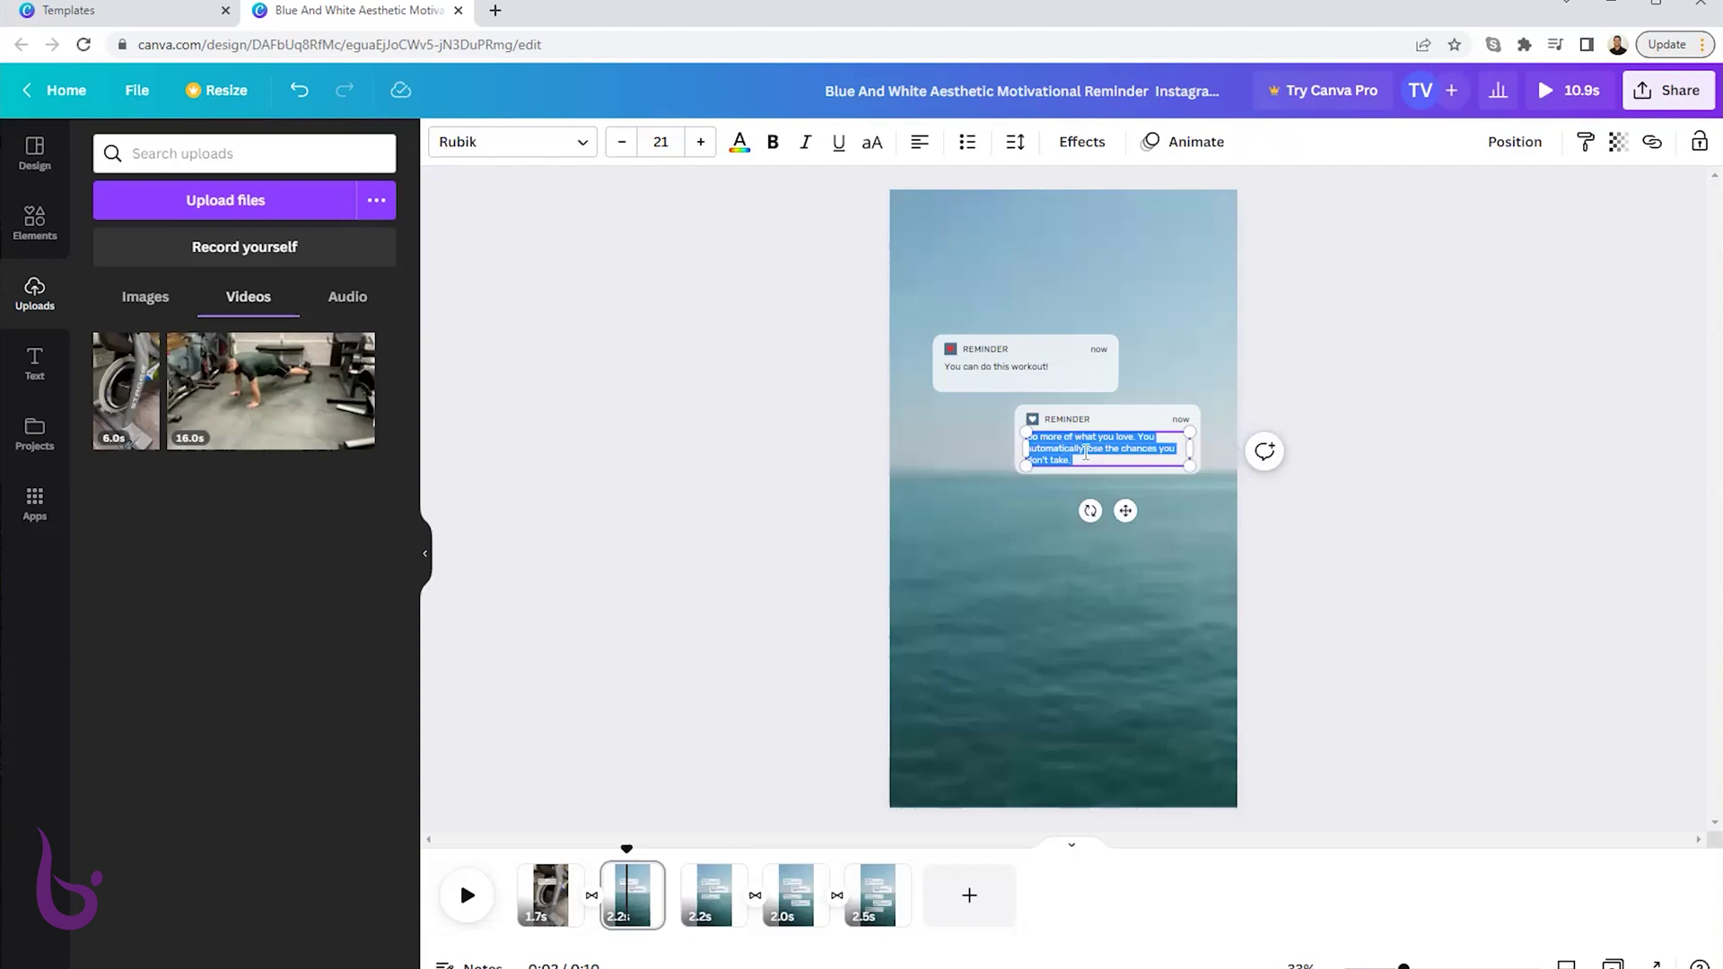
click(1078, 462)
drag(1043, 446, 1041, 438)
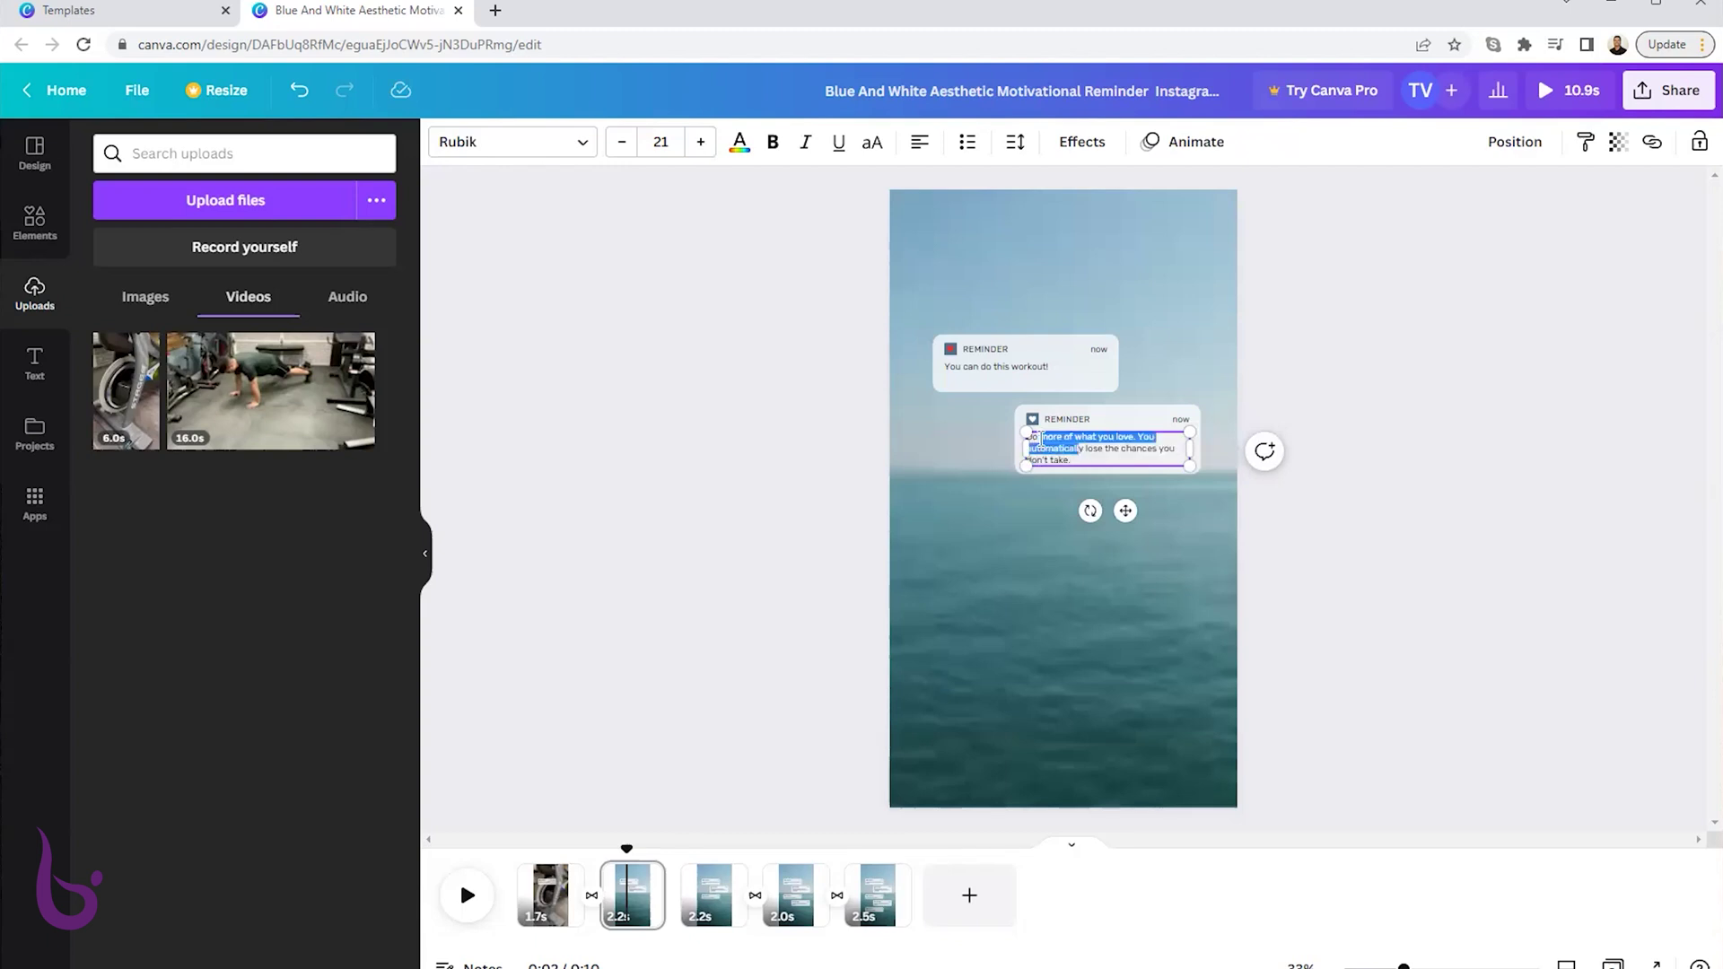
drag(1088, 457, 1031, 431)
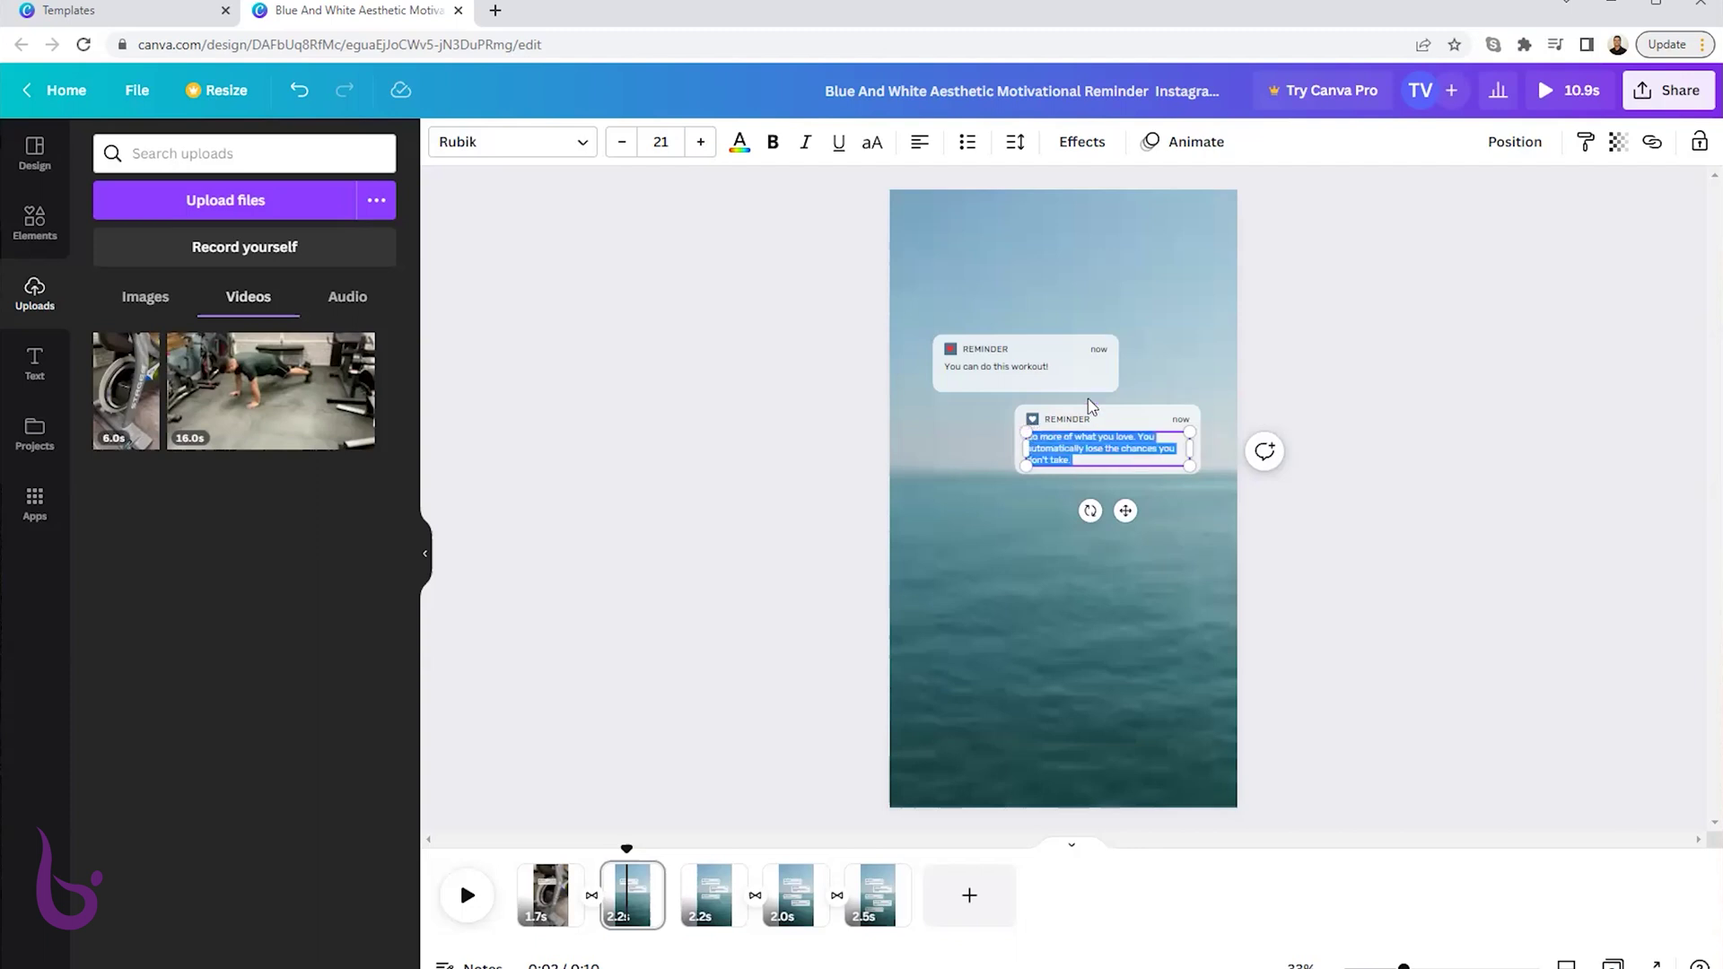
key(BackSpace)
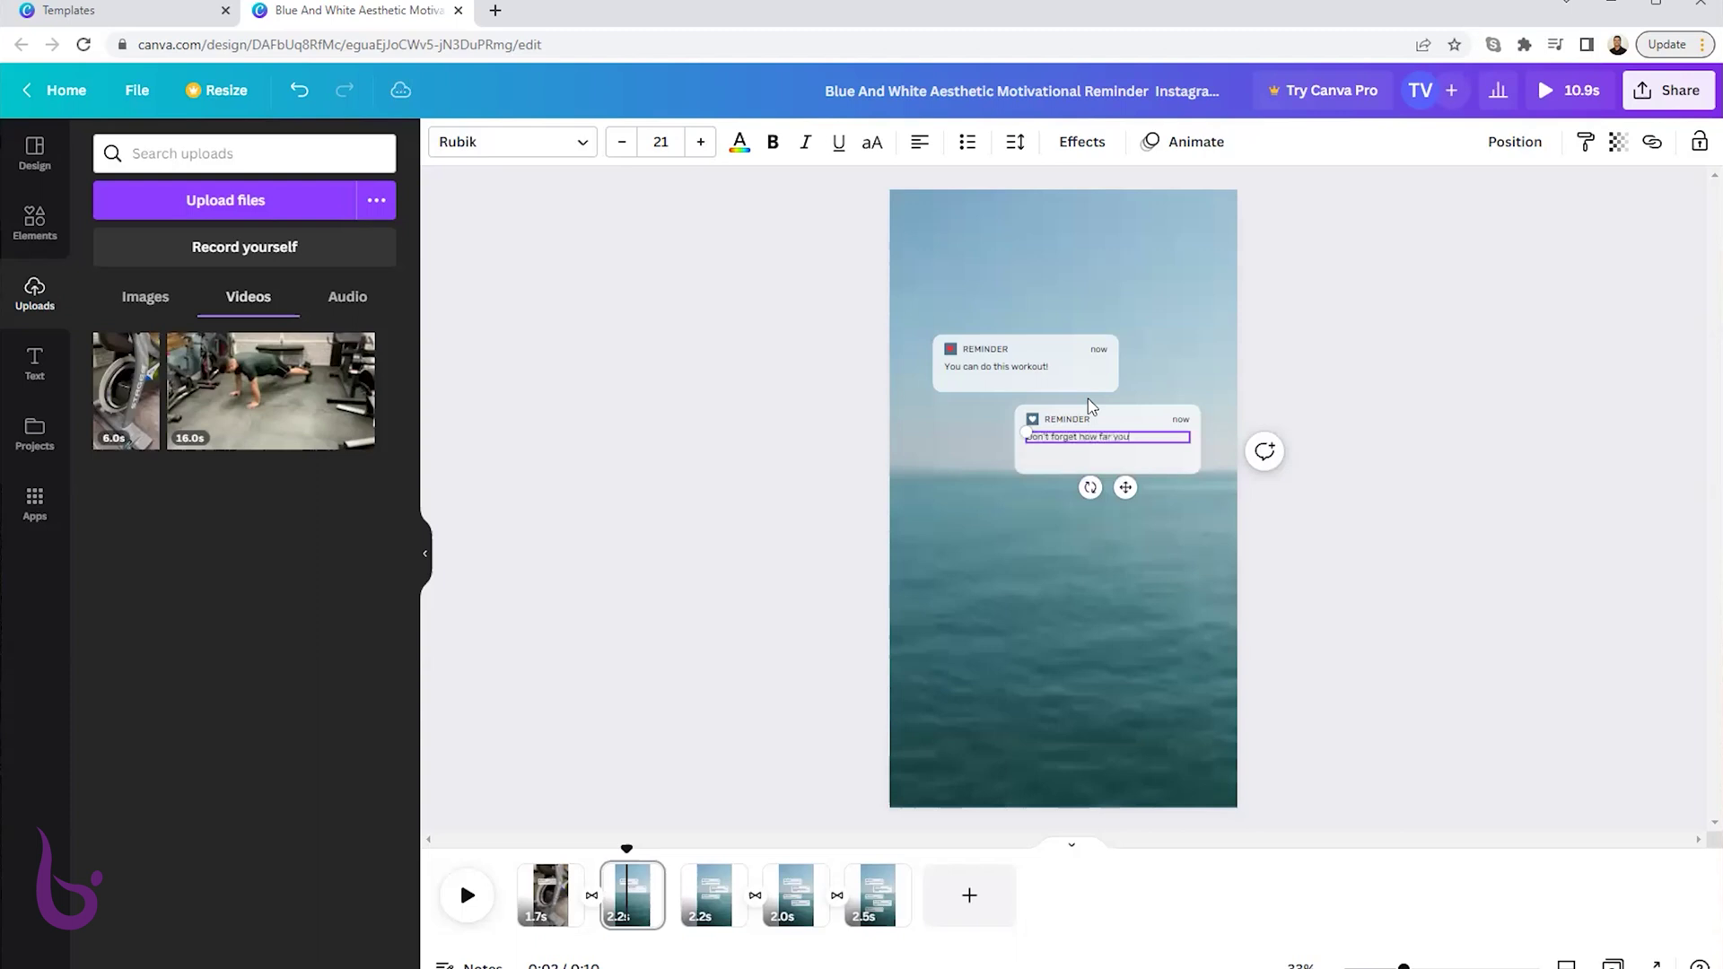
text(Don't forget how far you've come!)
click(1032, 419)
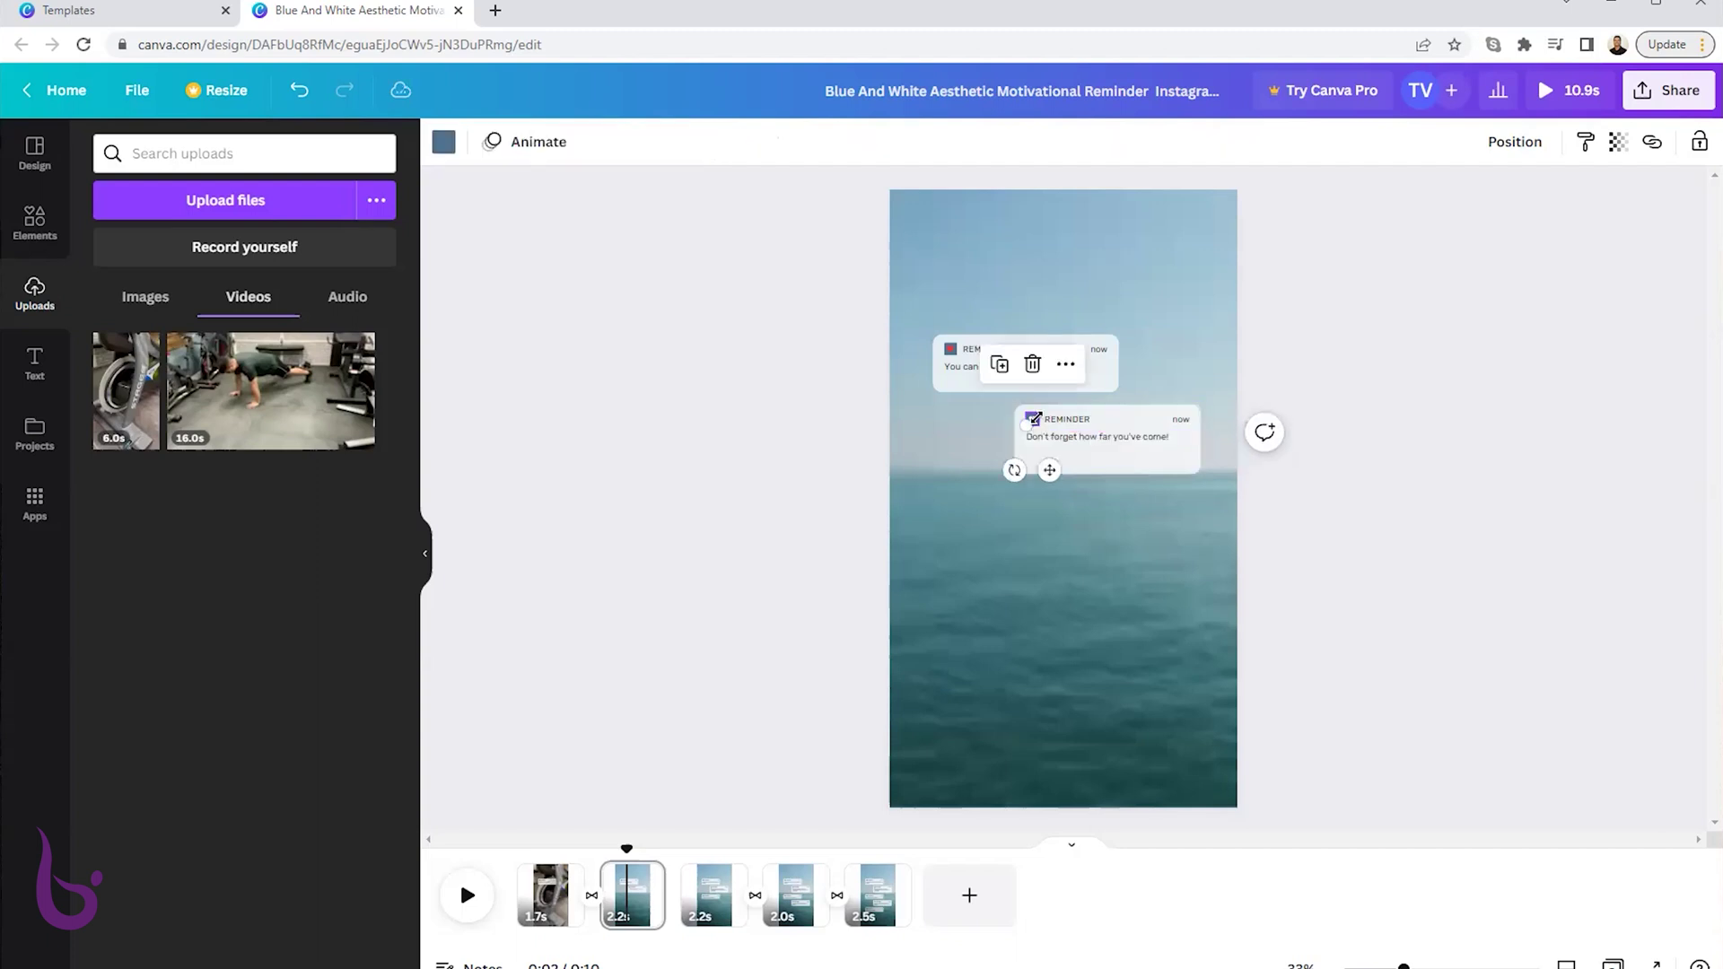
Make that reminder's small icon red.
click(445, 144)
click(117, 460)
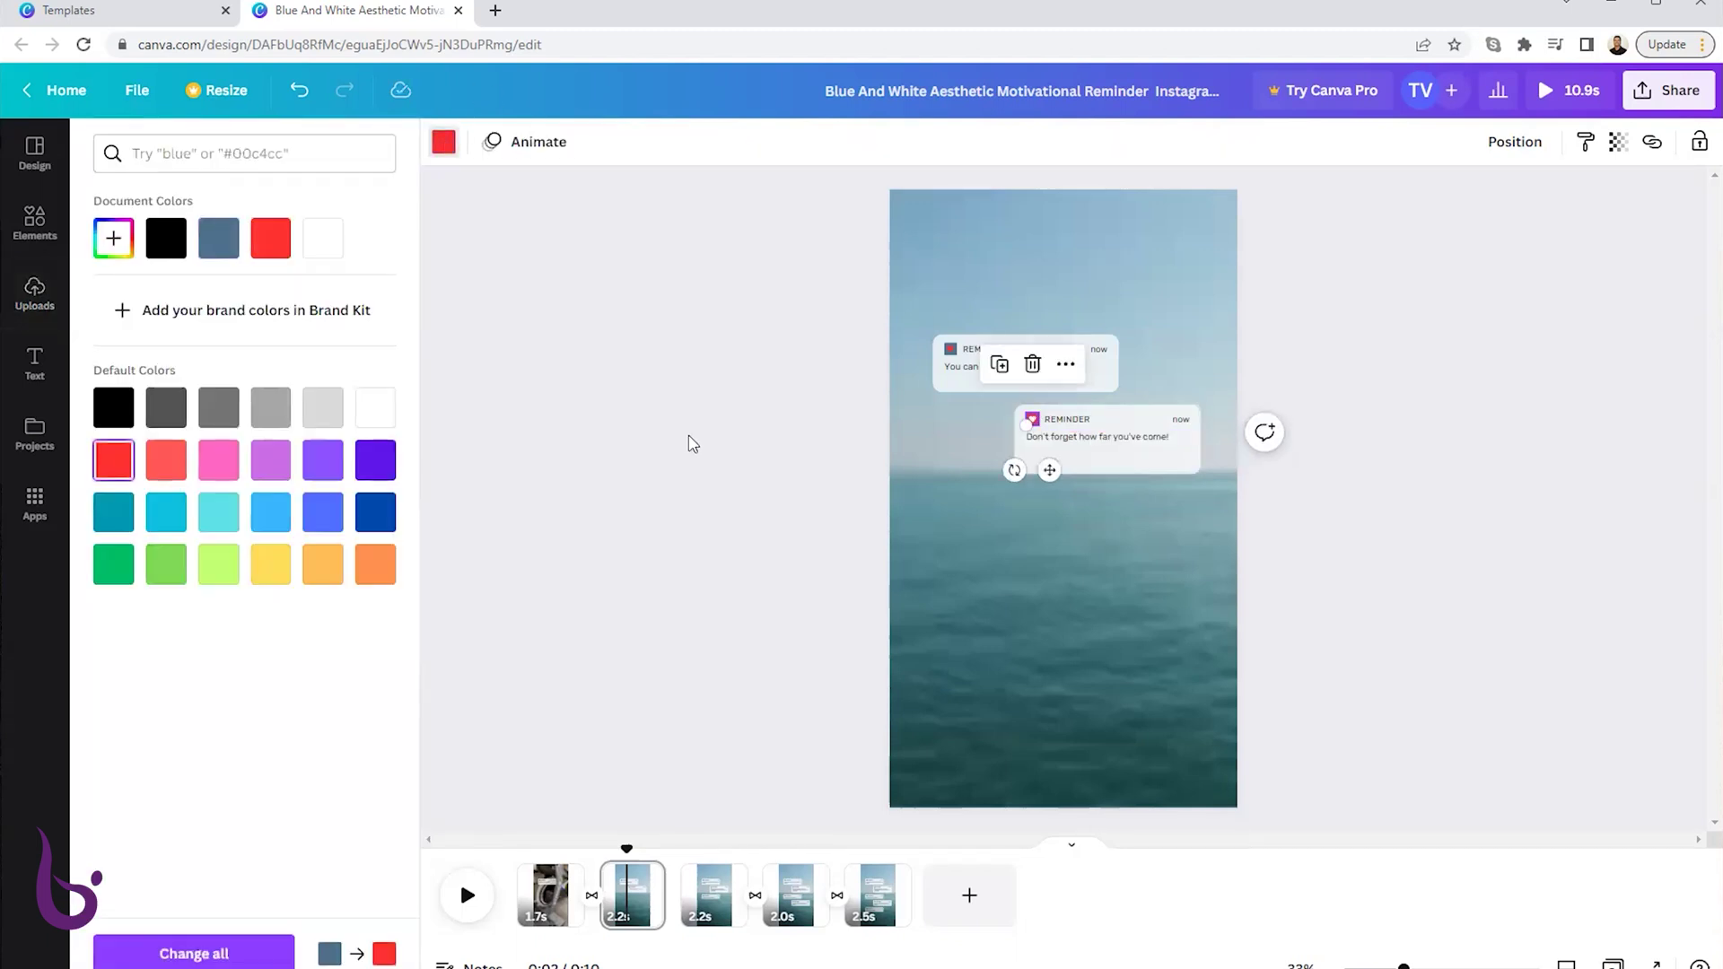
click(692, 441)
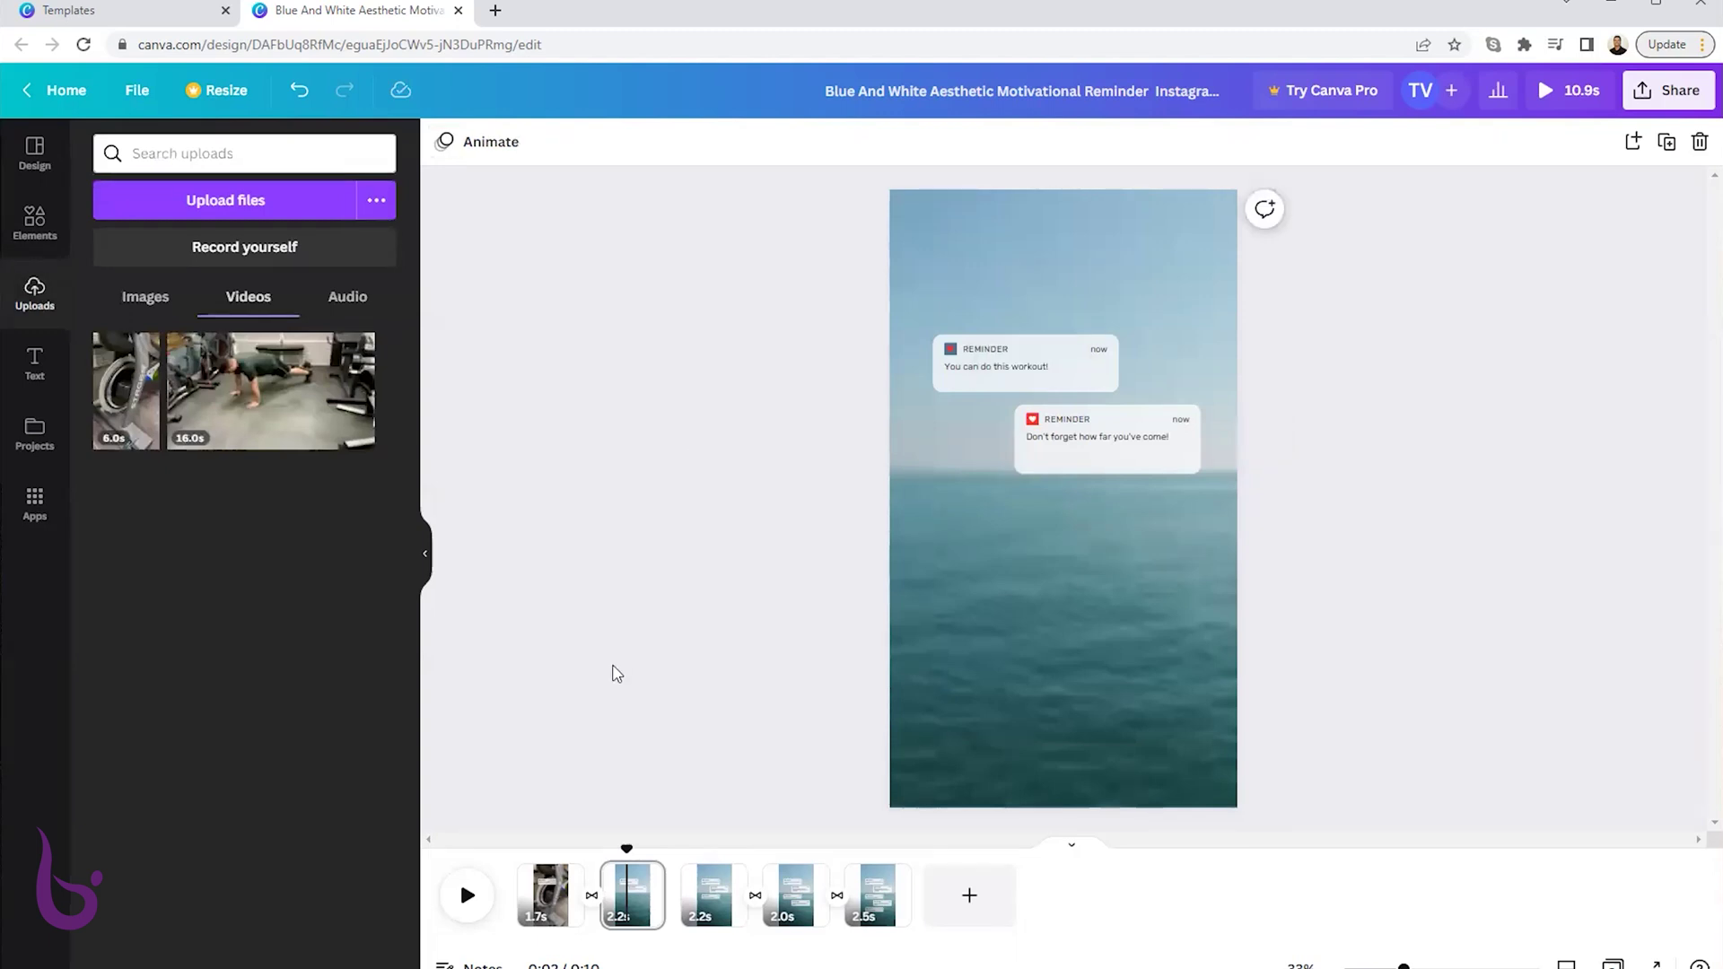
Set the 6.0s workout-bike clip as page 2's background with volume 0.
mouse_move(152, 397)
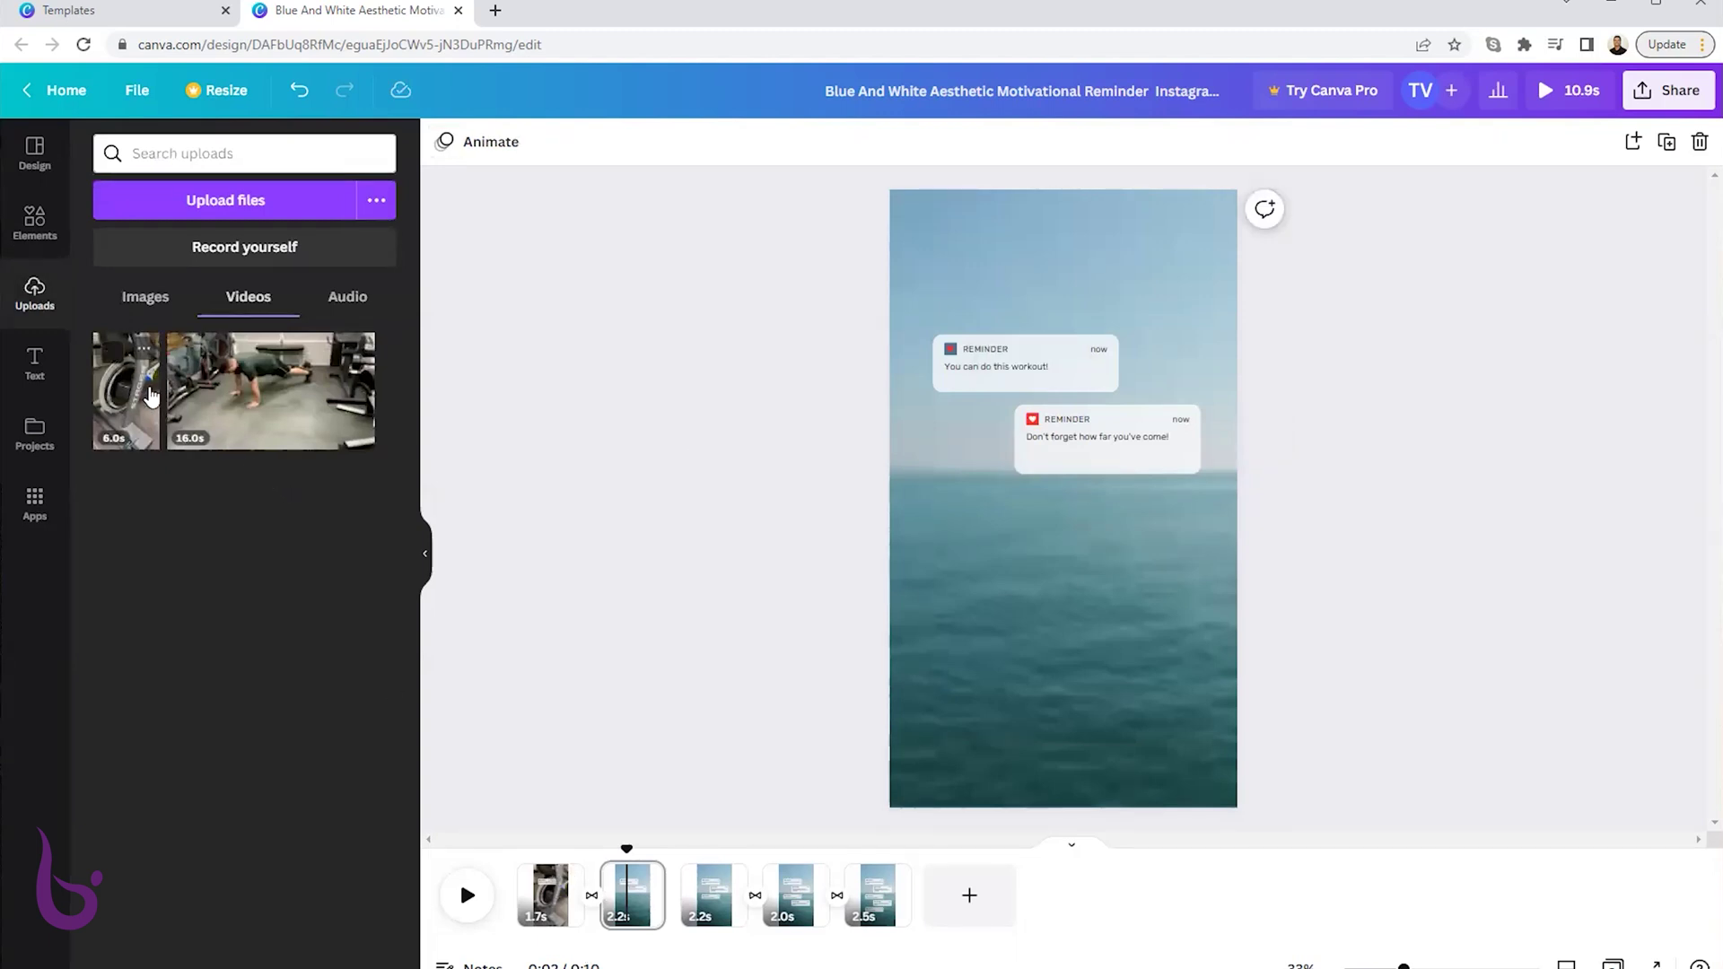
drag(900, 589, 900, 589)
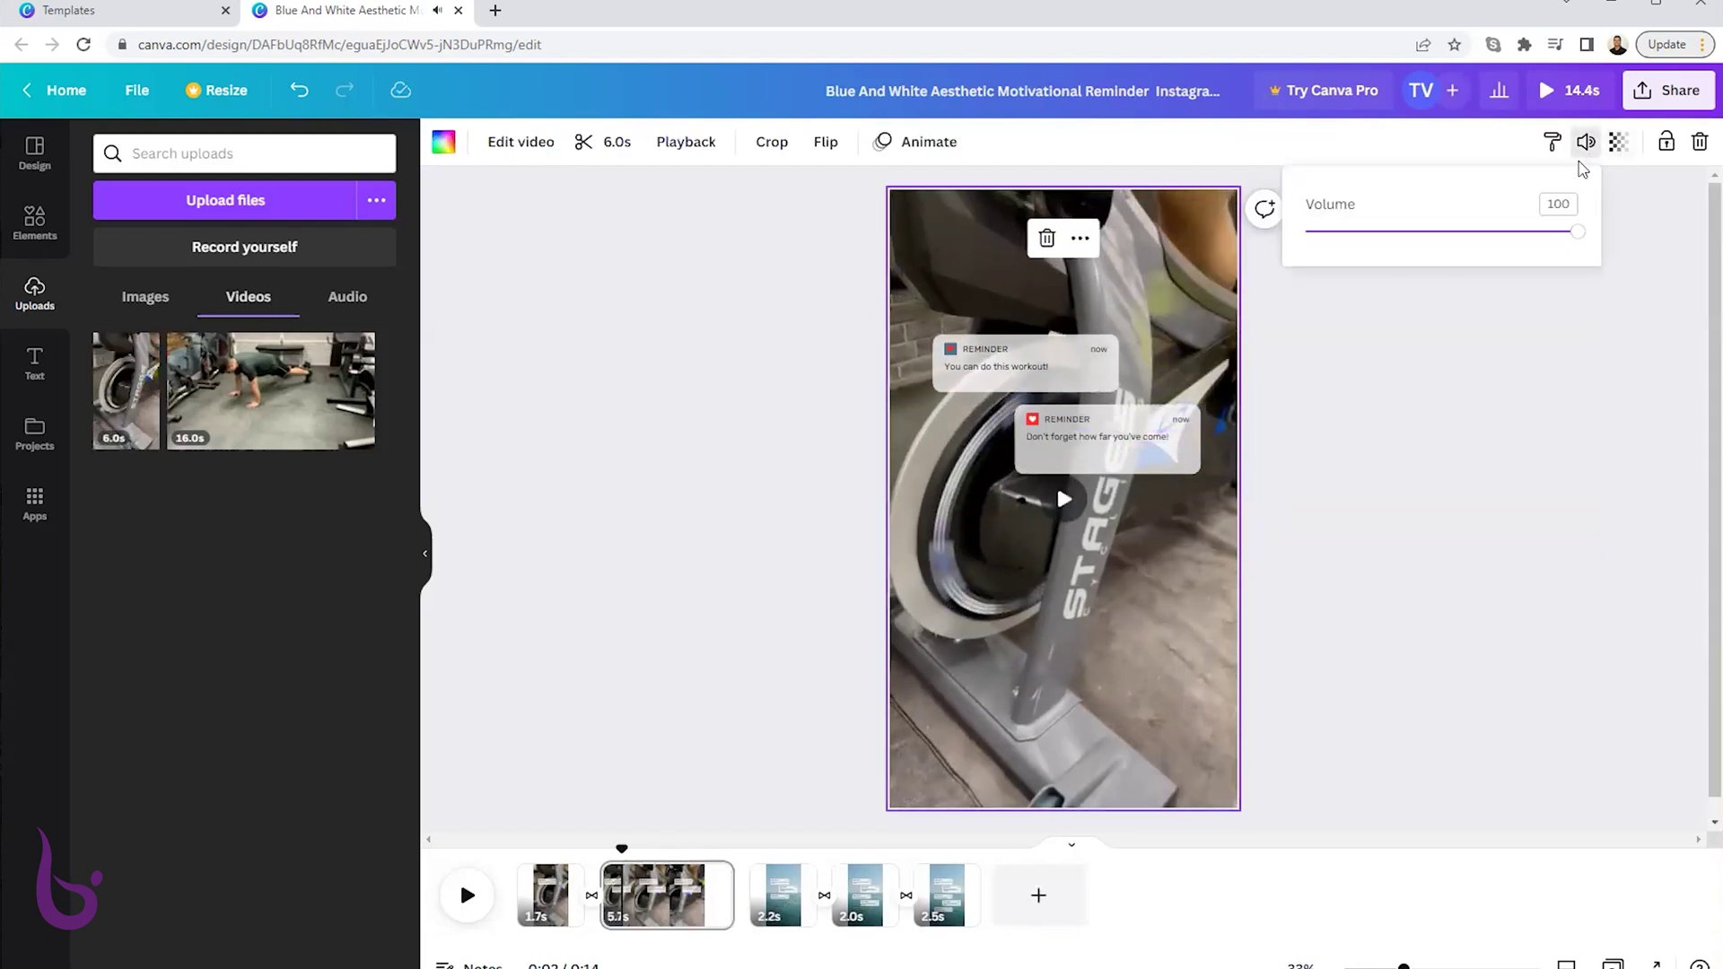
click(1586, 142)
drag(1578, 238, 1306, 233)
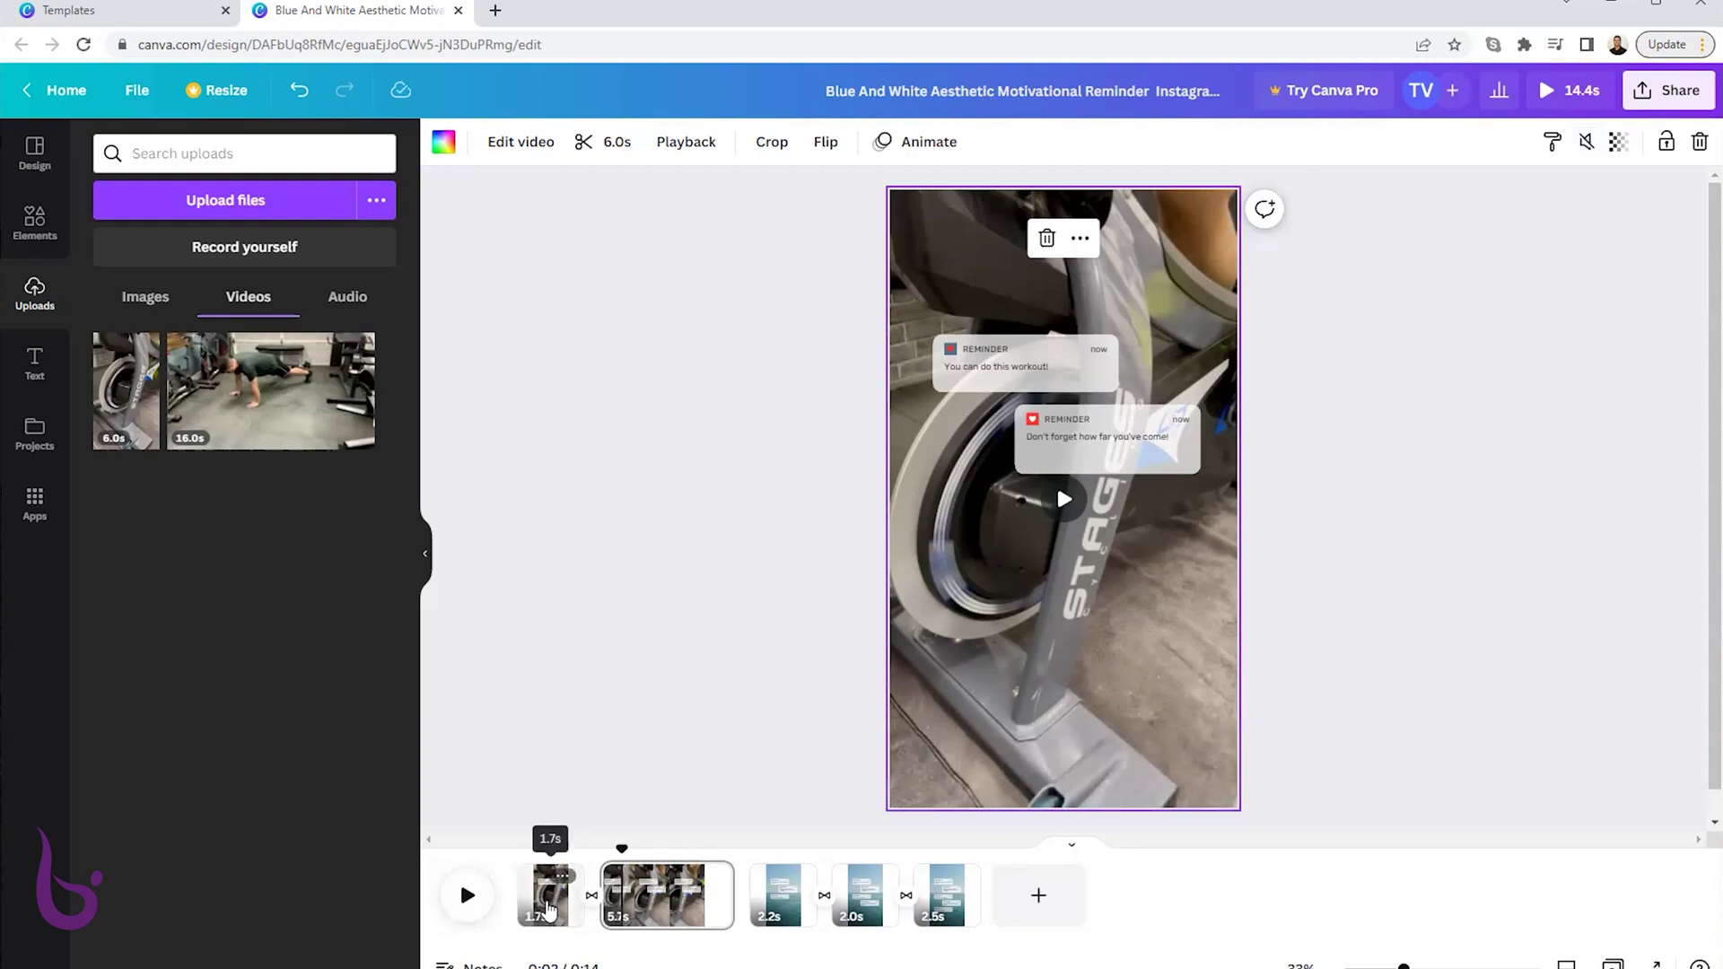
Trim the page 2 bike clip to 3.7s, bringing the reel to 12.4s.
click(614, 142)
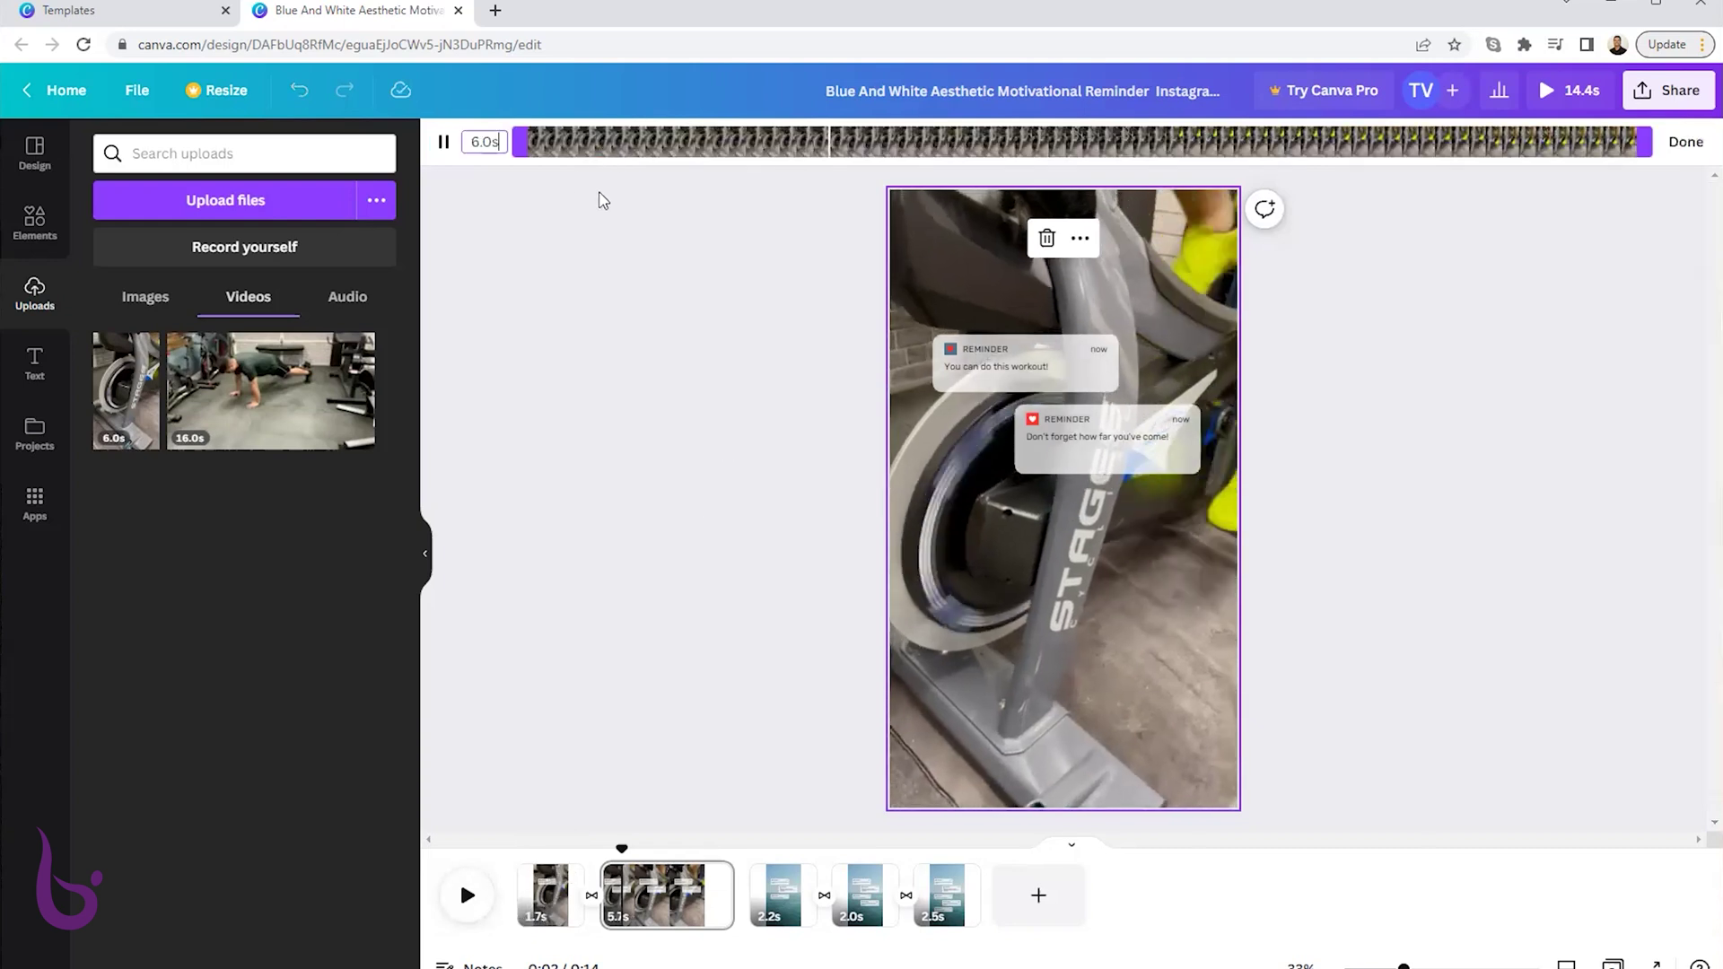
drag(522, 142, 889, 132)
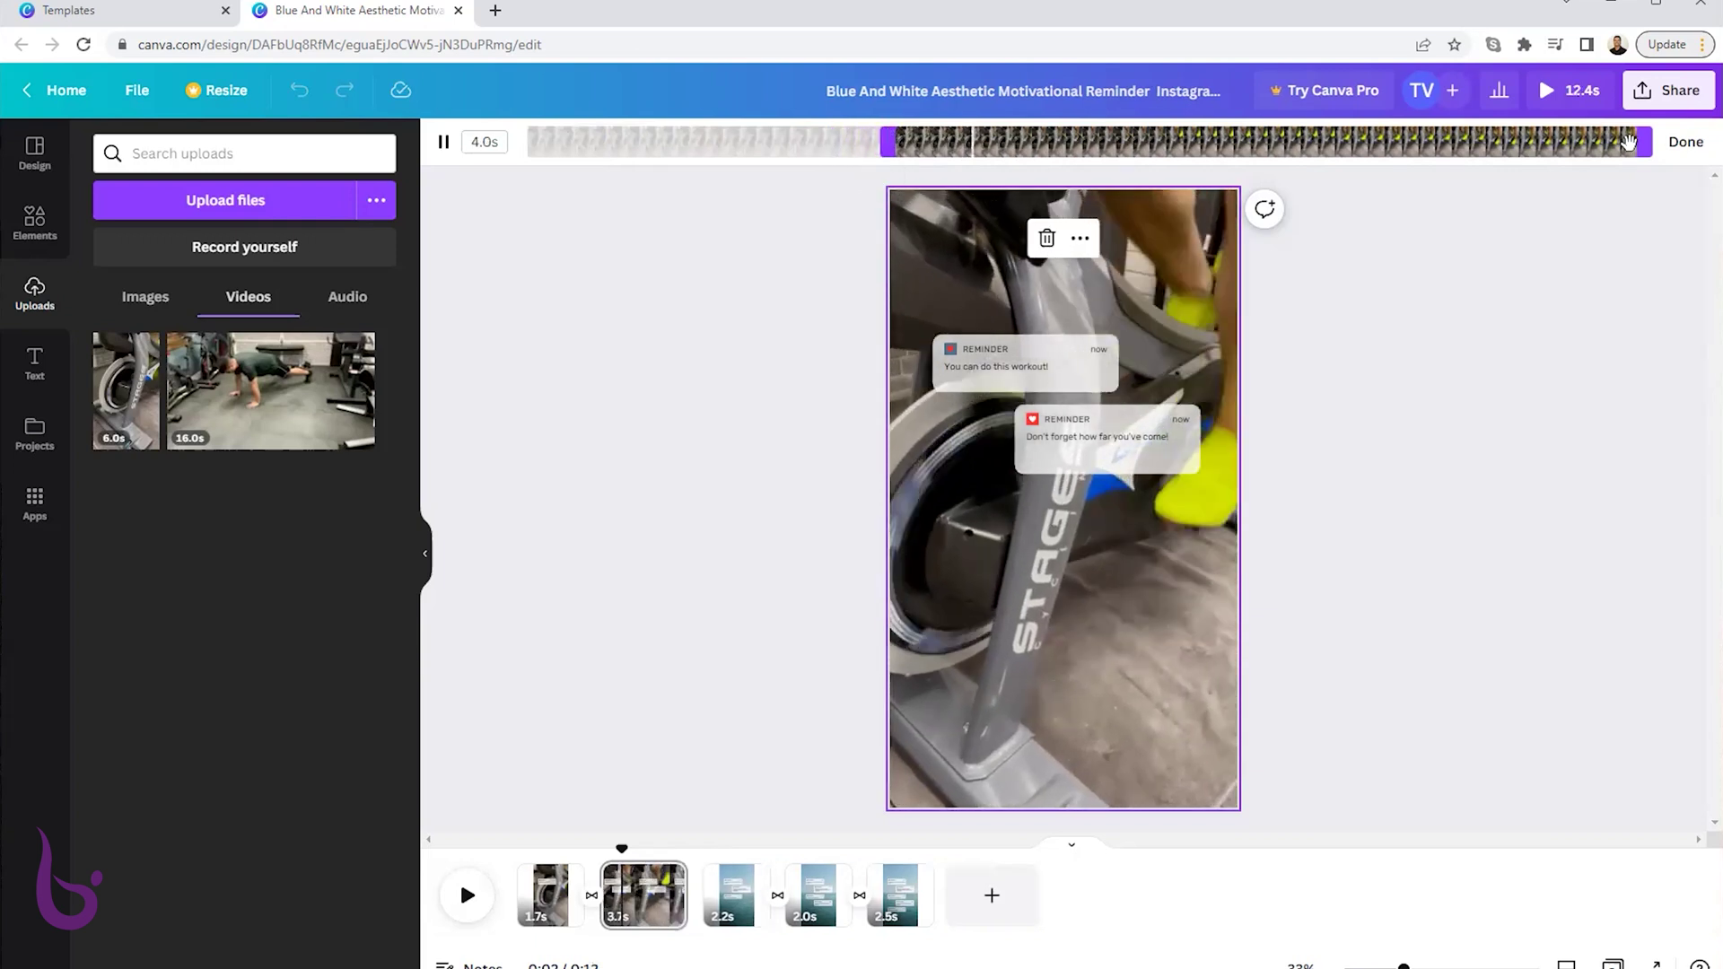
drag(1647, 151, 1648, 151)
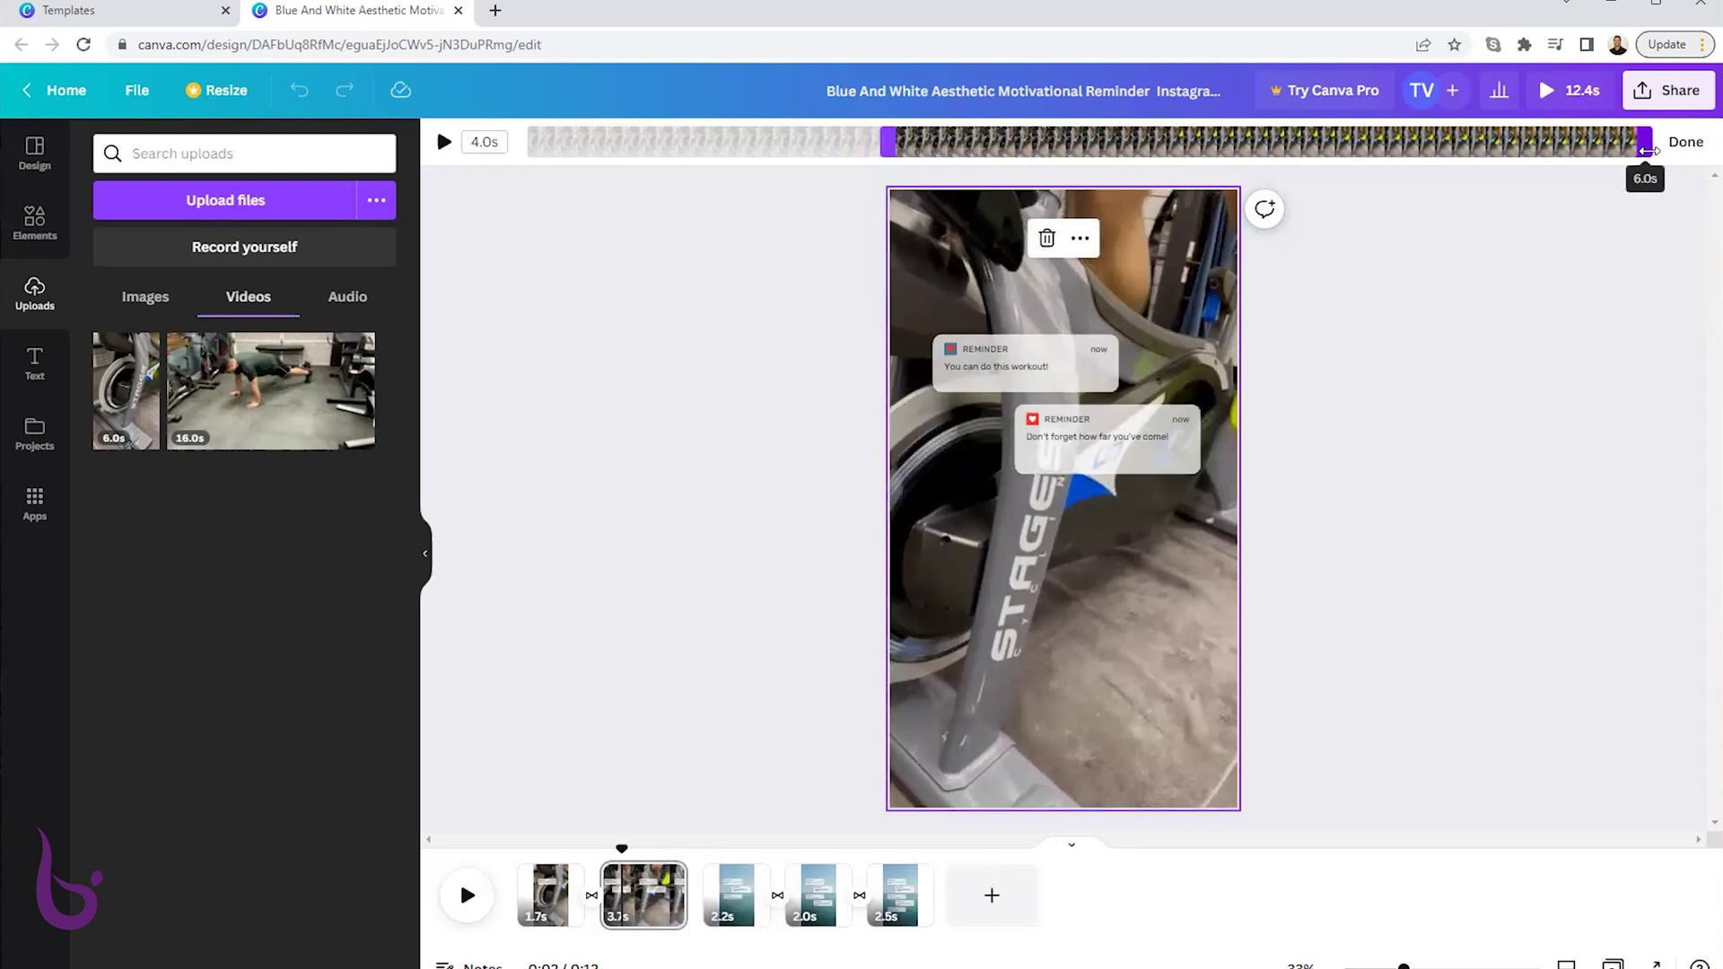
drag(1649, 150, 1649, 151)
click(1686, 142)
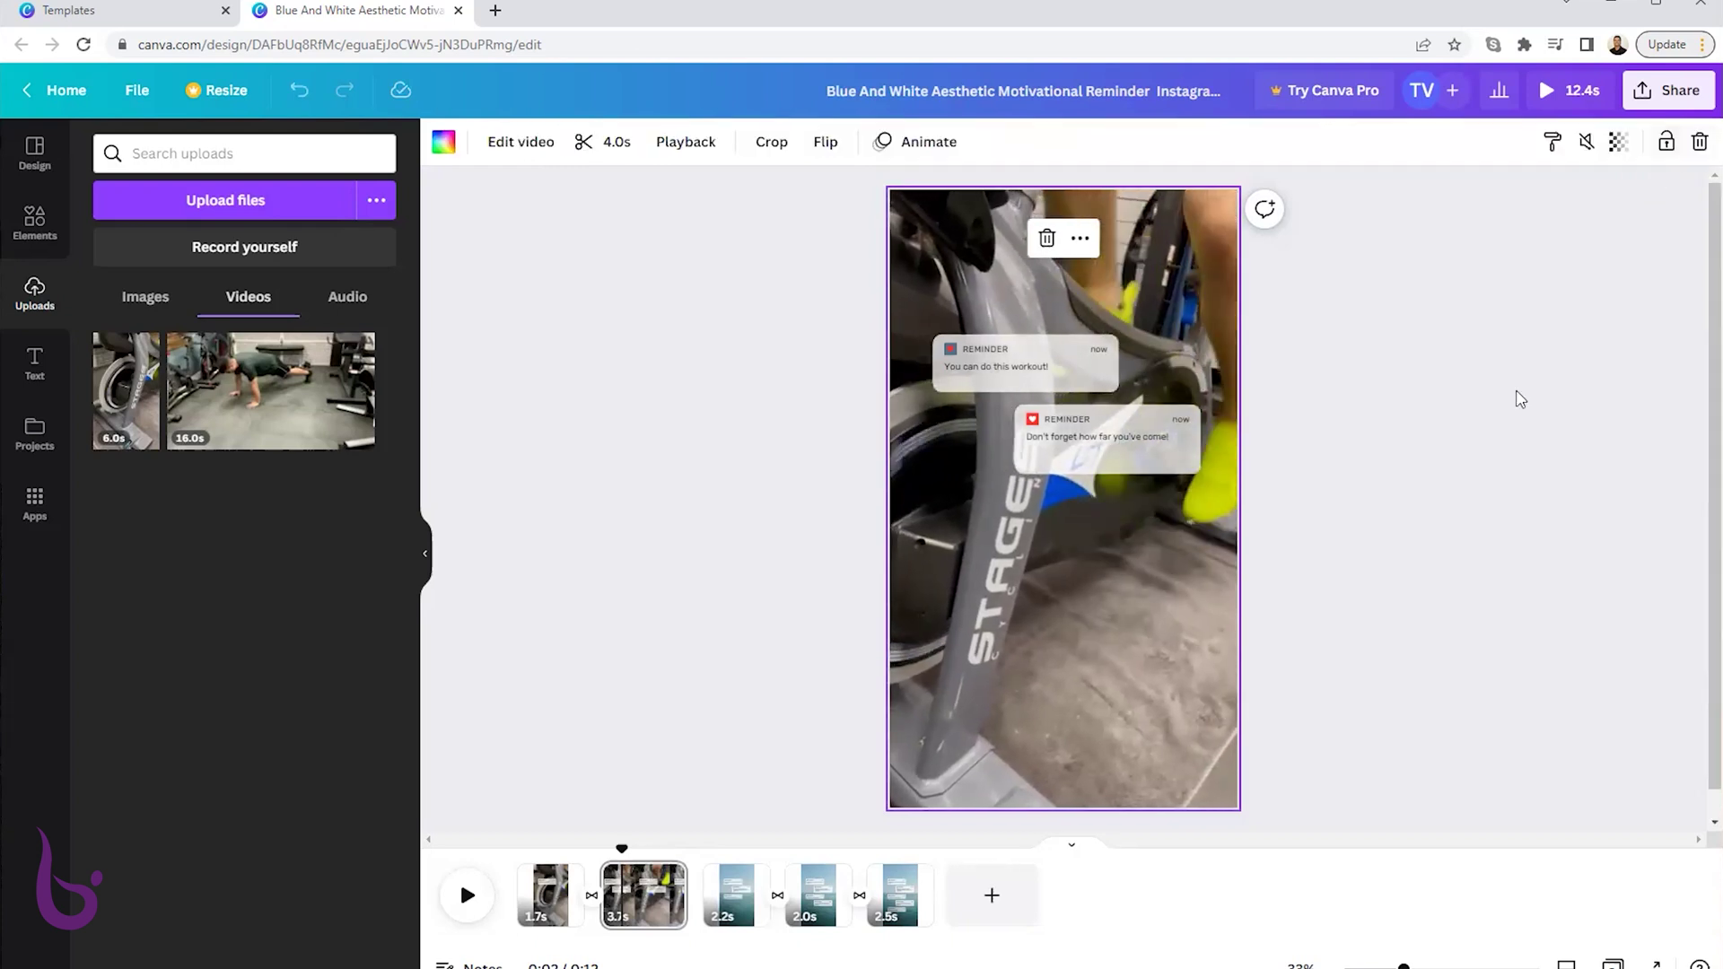
click(1481, 507)
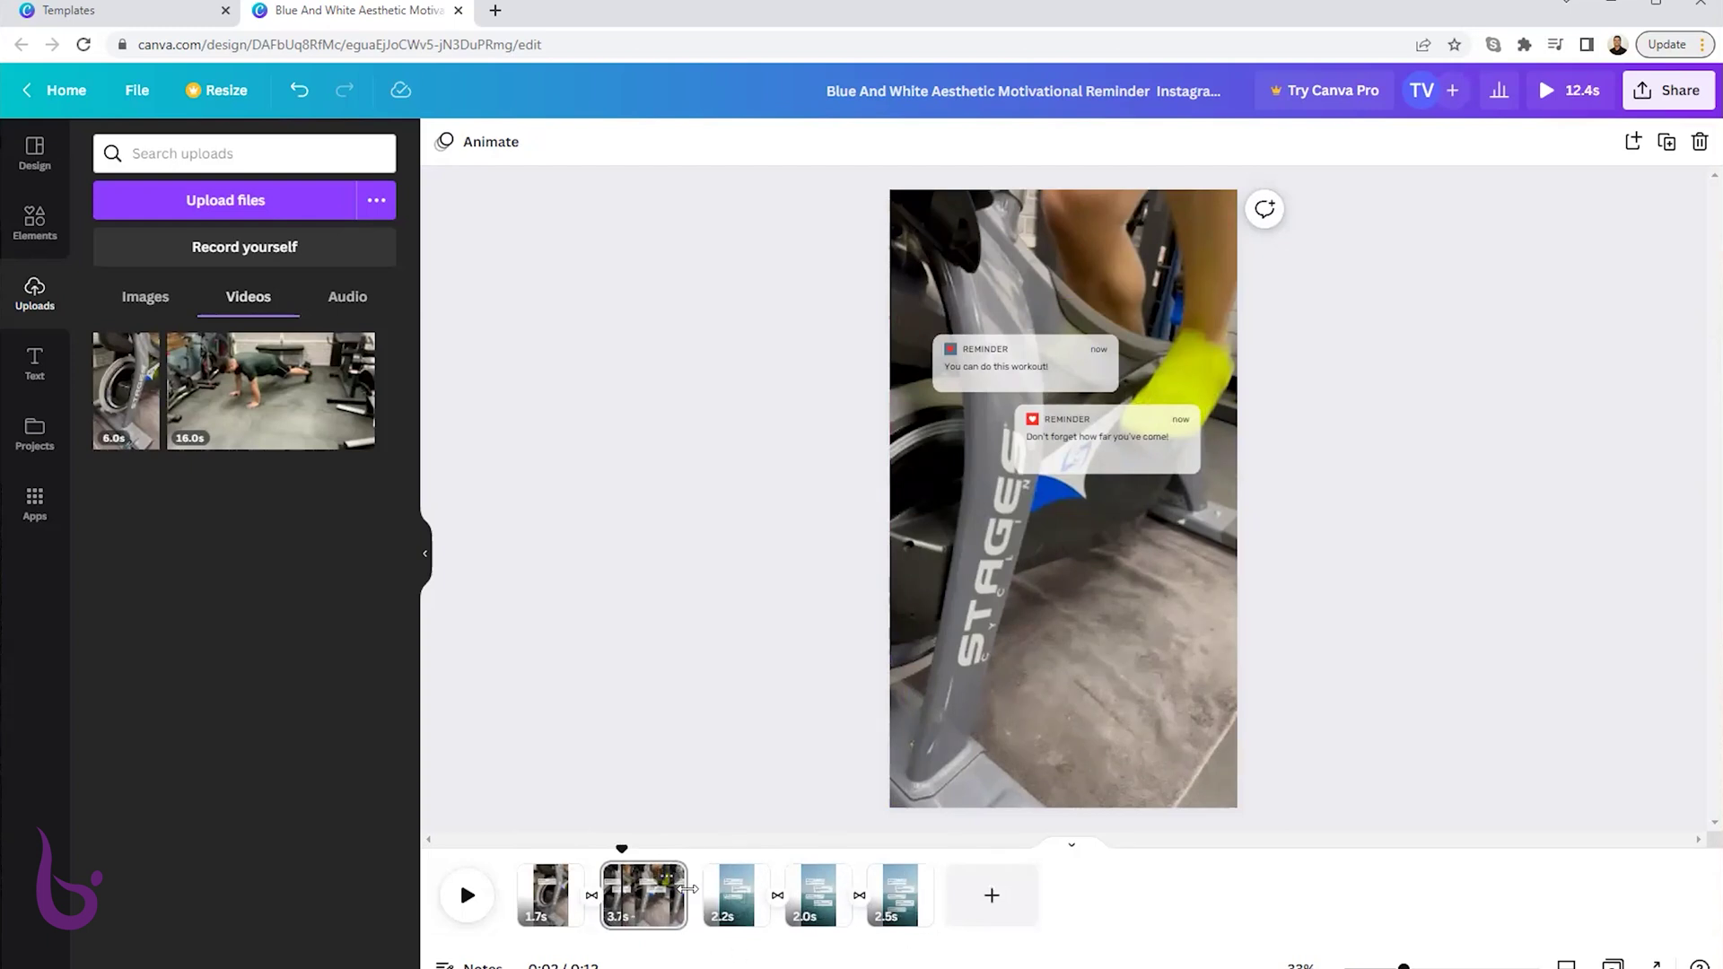
click(750, 877)
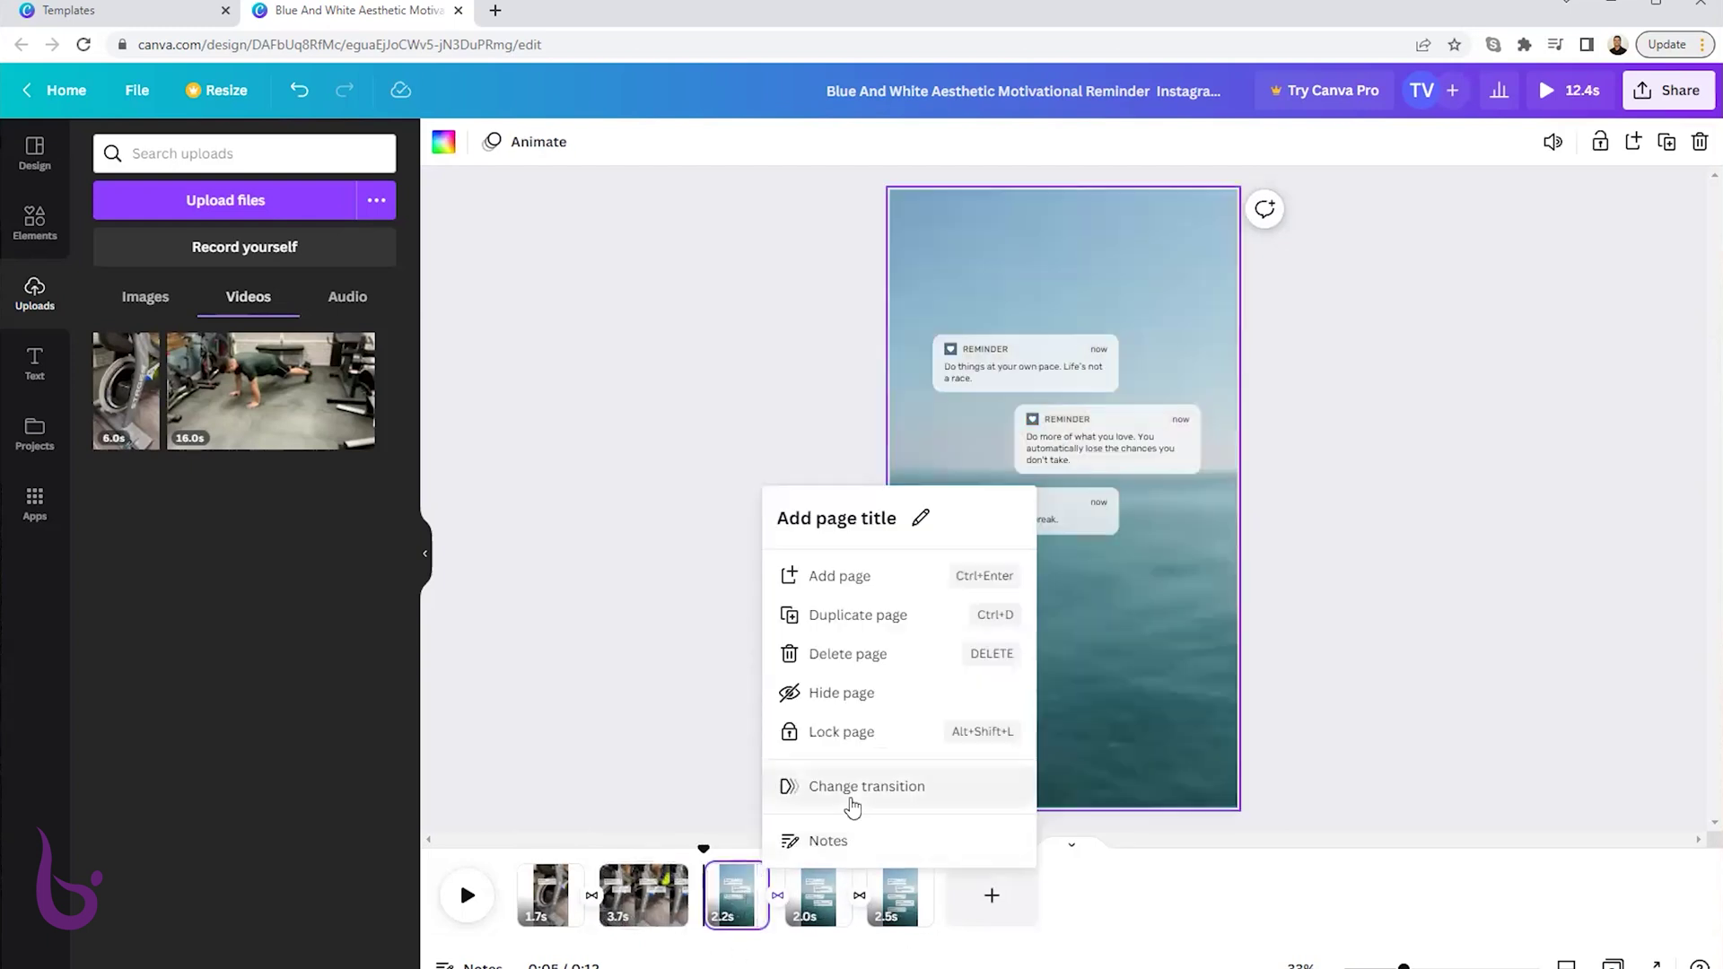
Delete pages 3, 4 and 5, then play the 1.7s + 3.7s reel from the start.
click(899, 657)
click(745, 878)
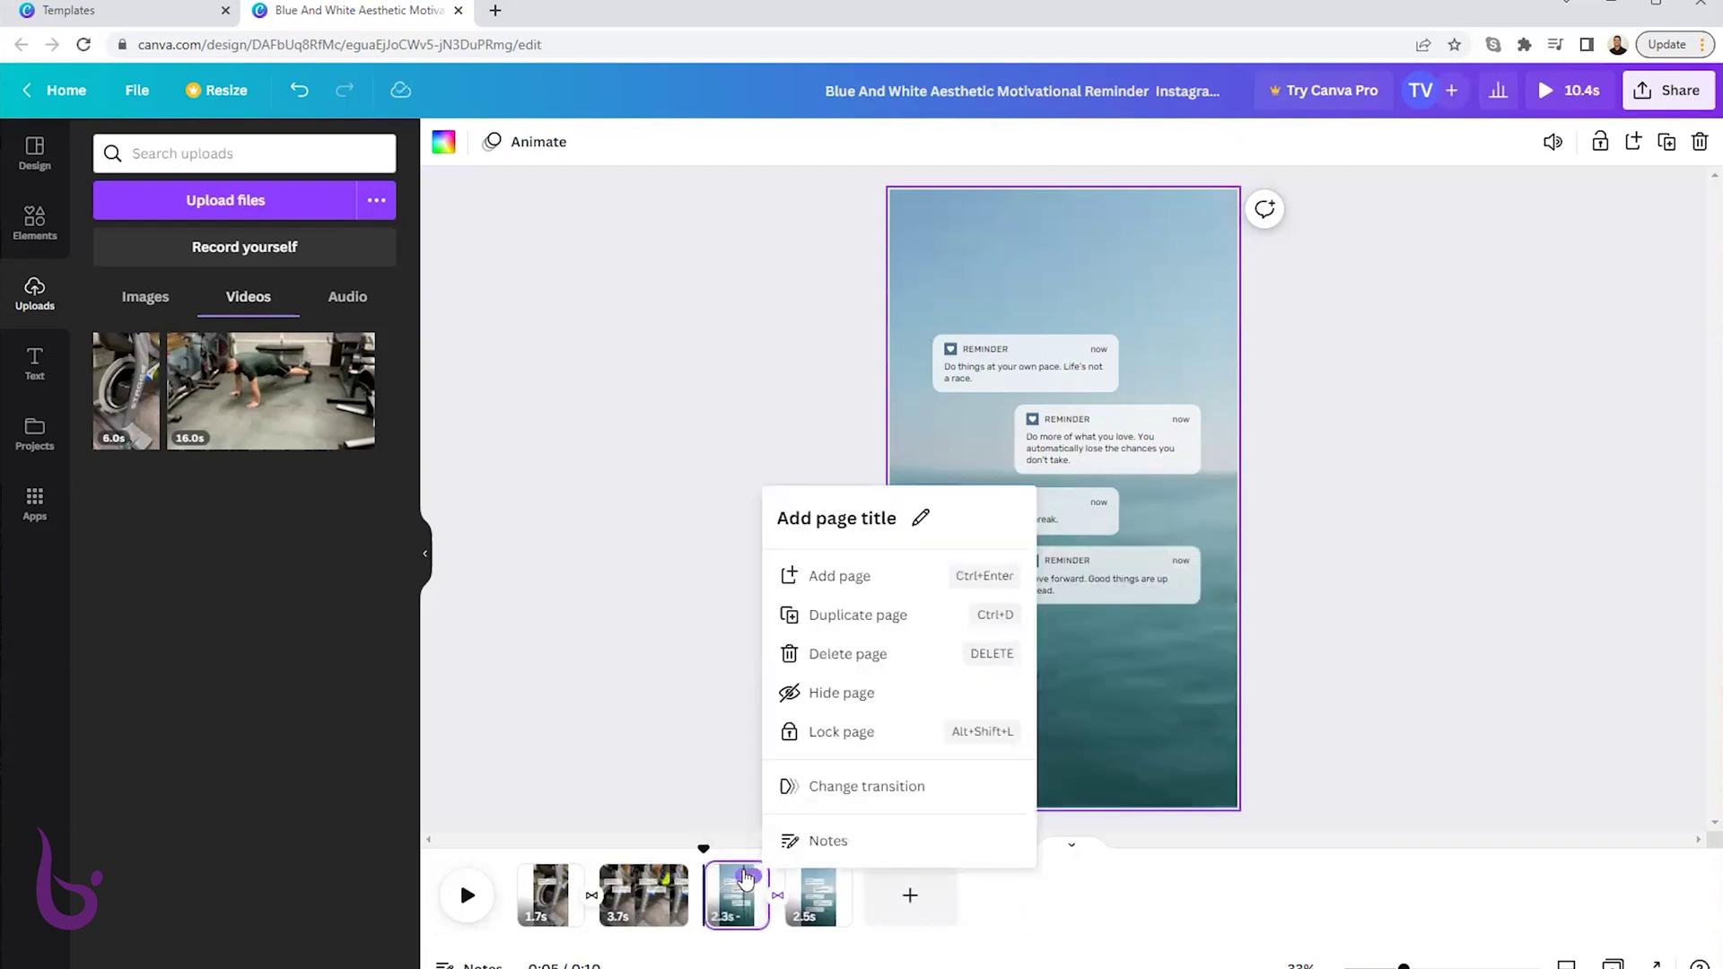
click(873, 664)
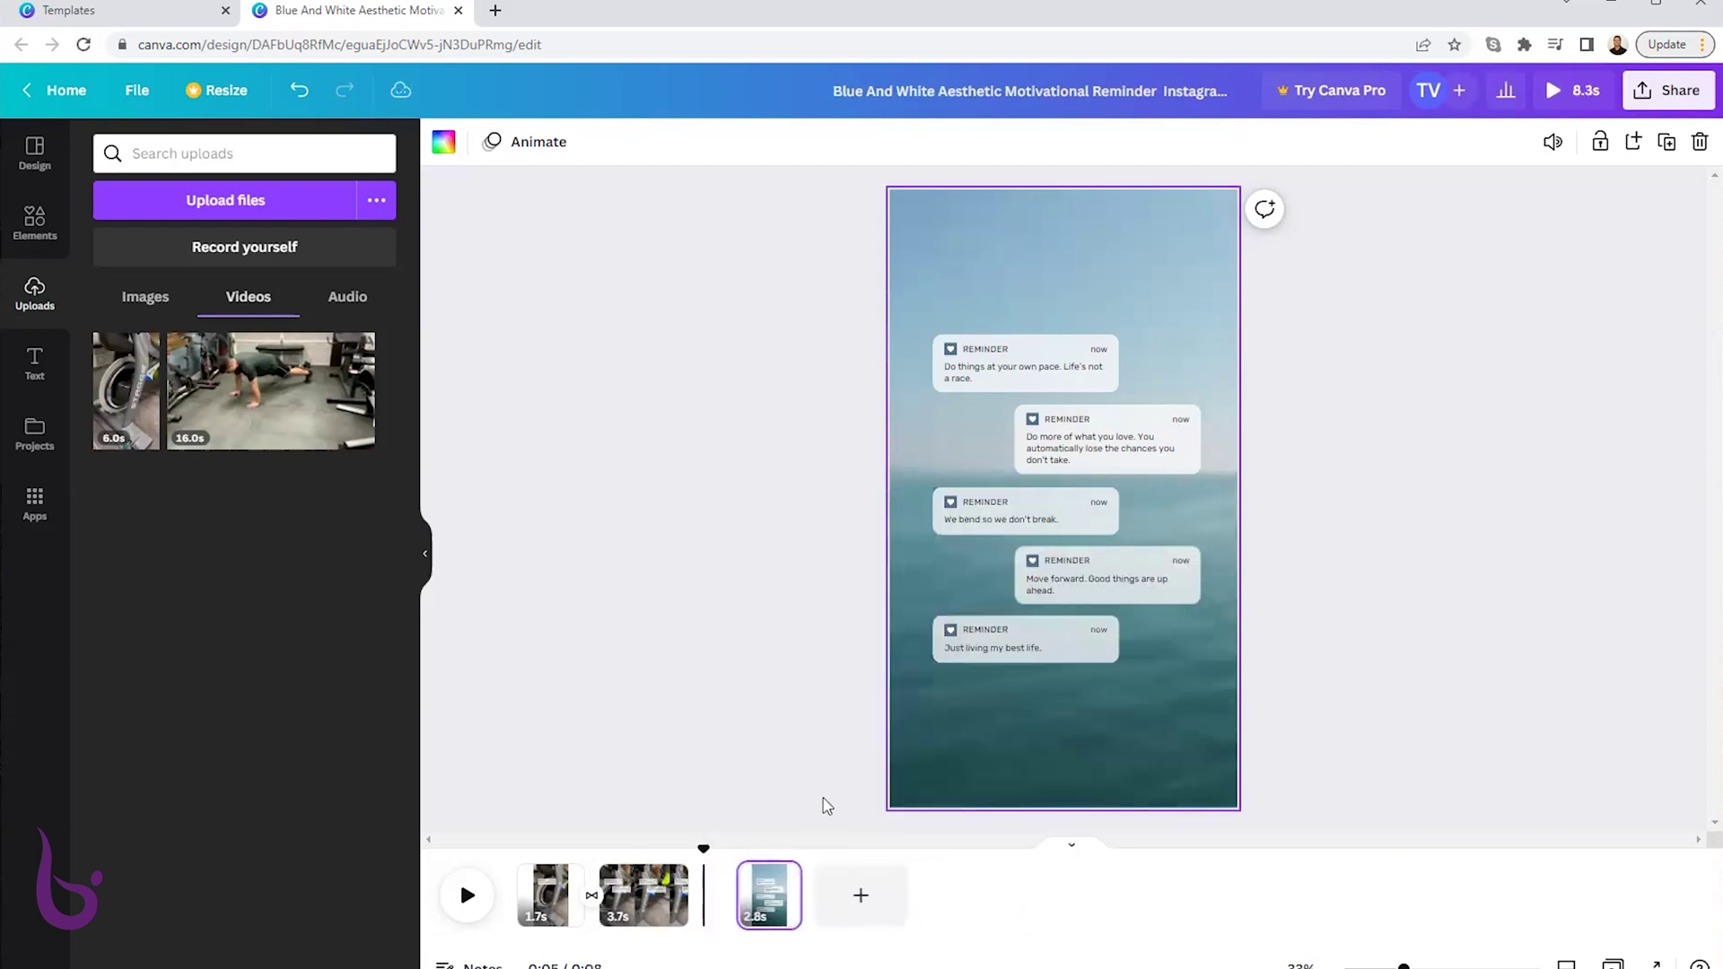
click(745, 877)
click(880, 658)
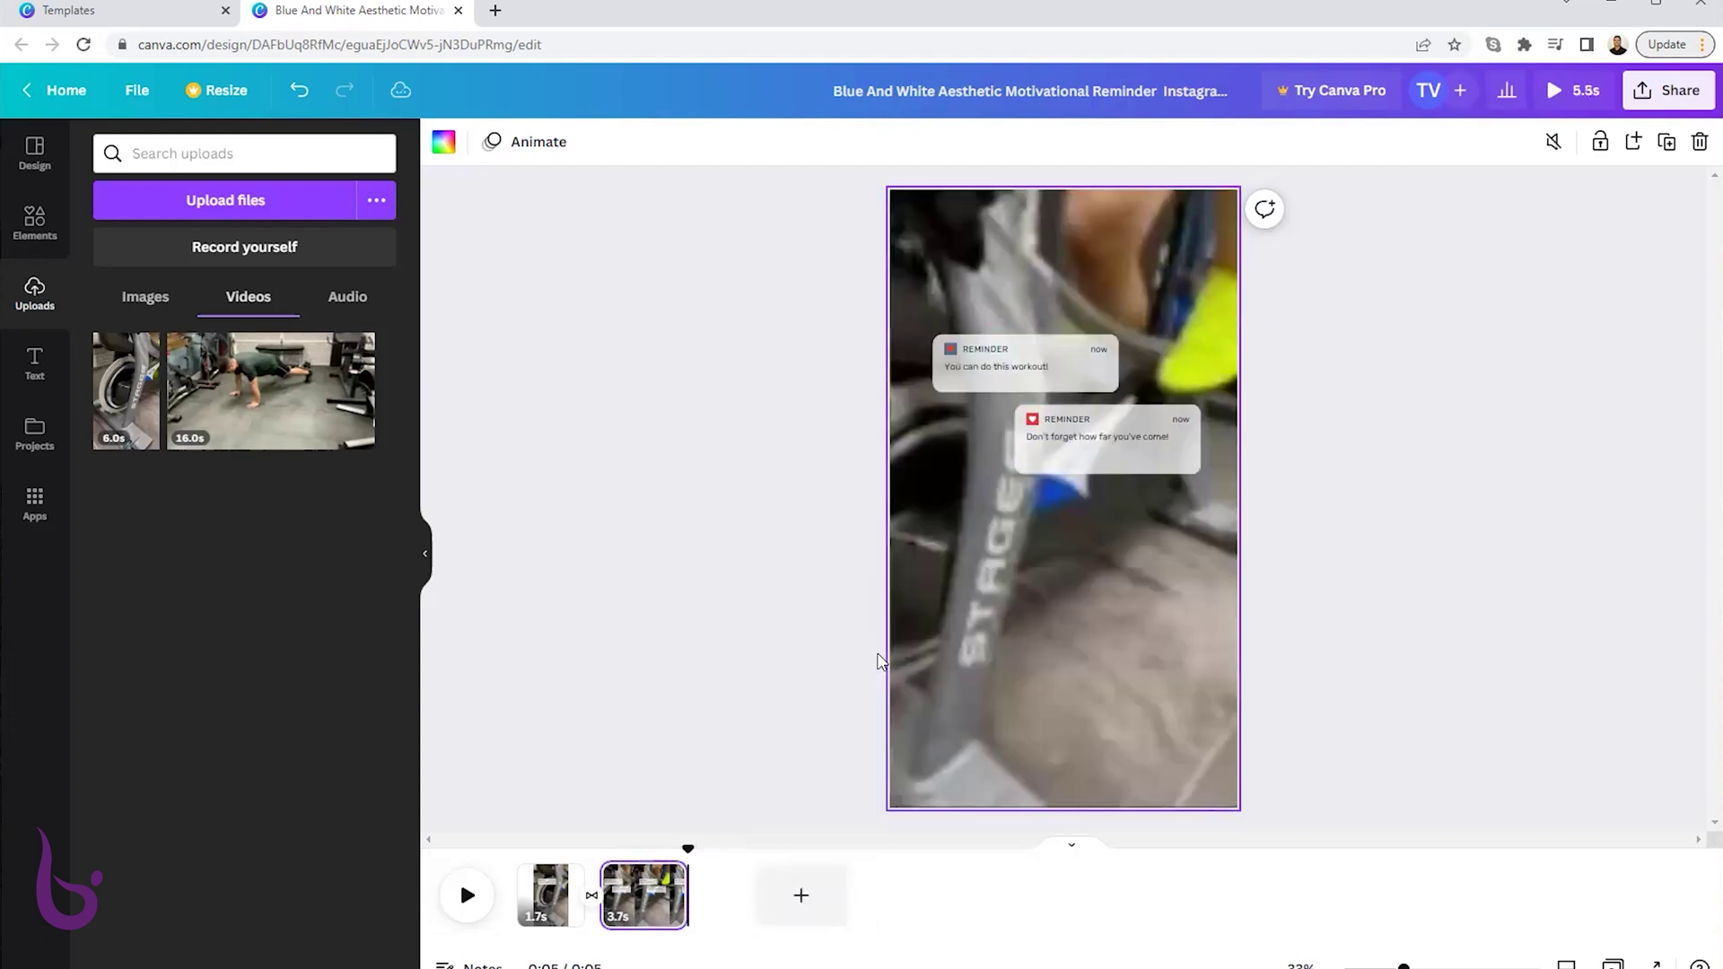
click(468, 898)
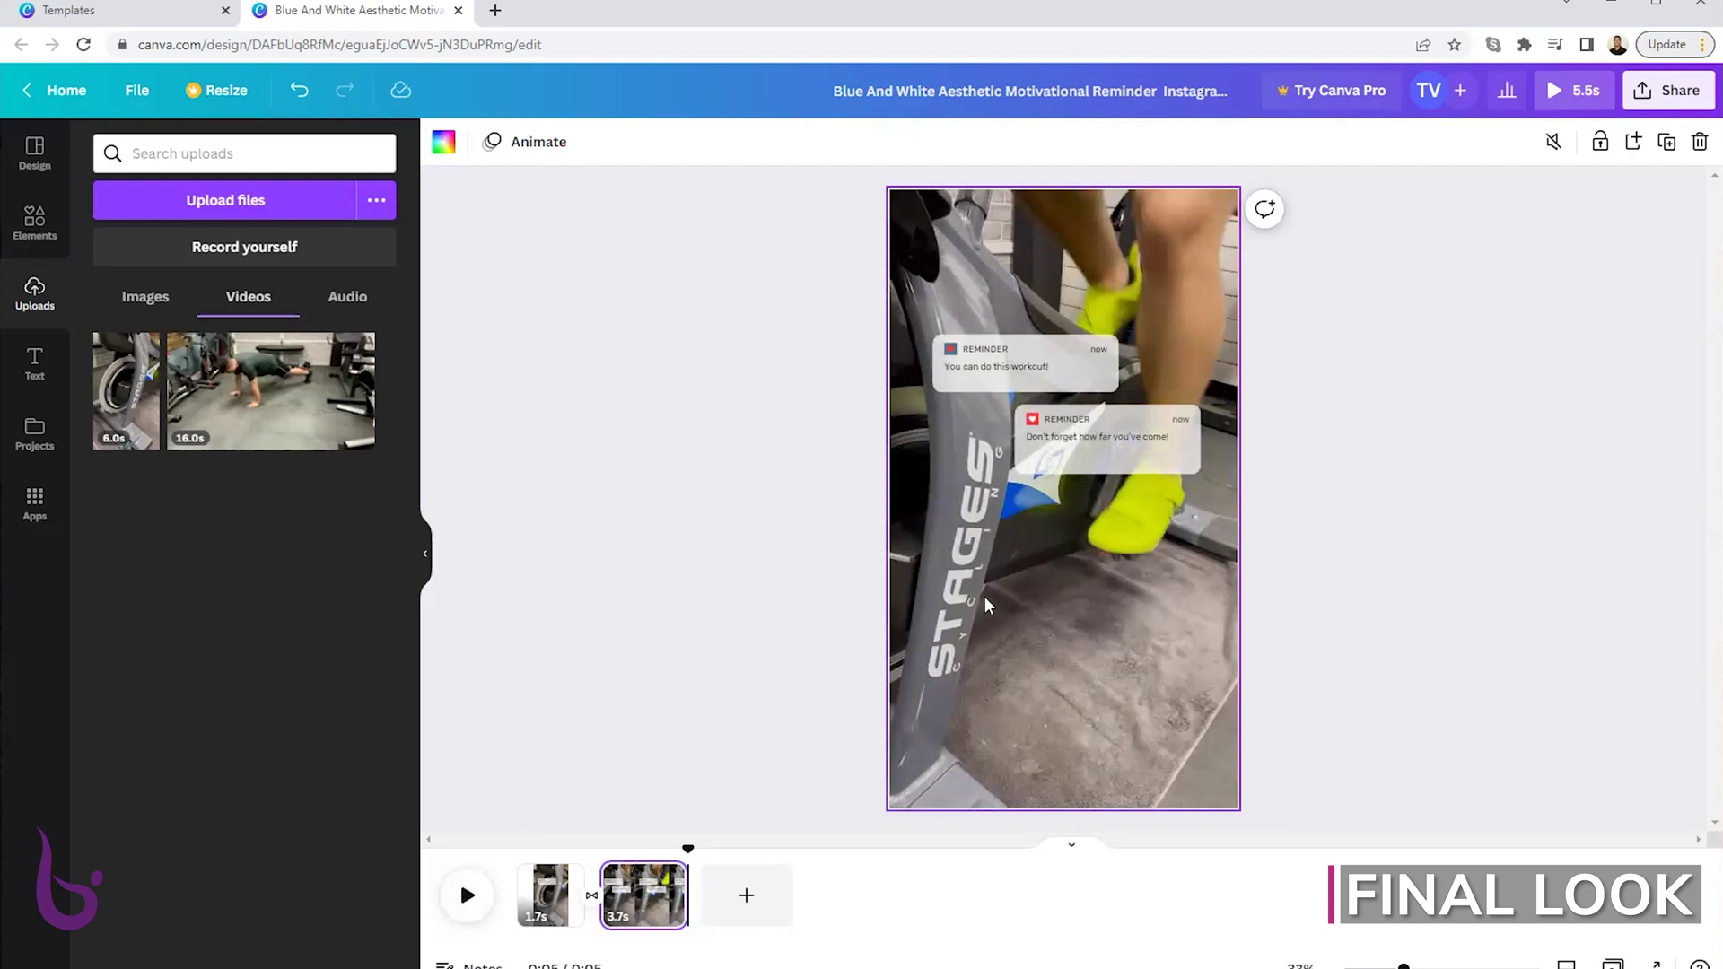
click(1605, 501)
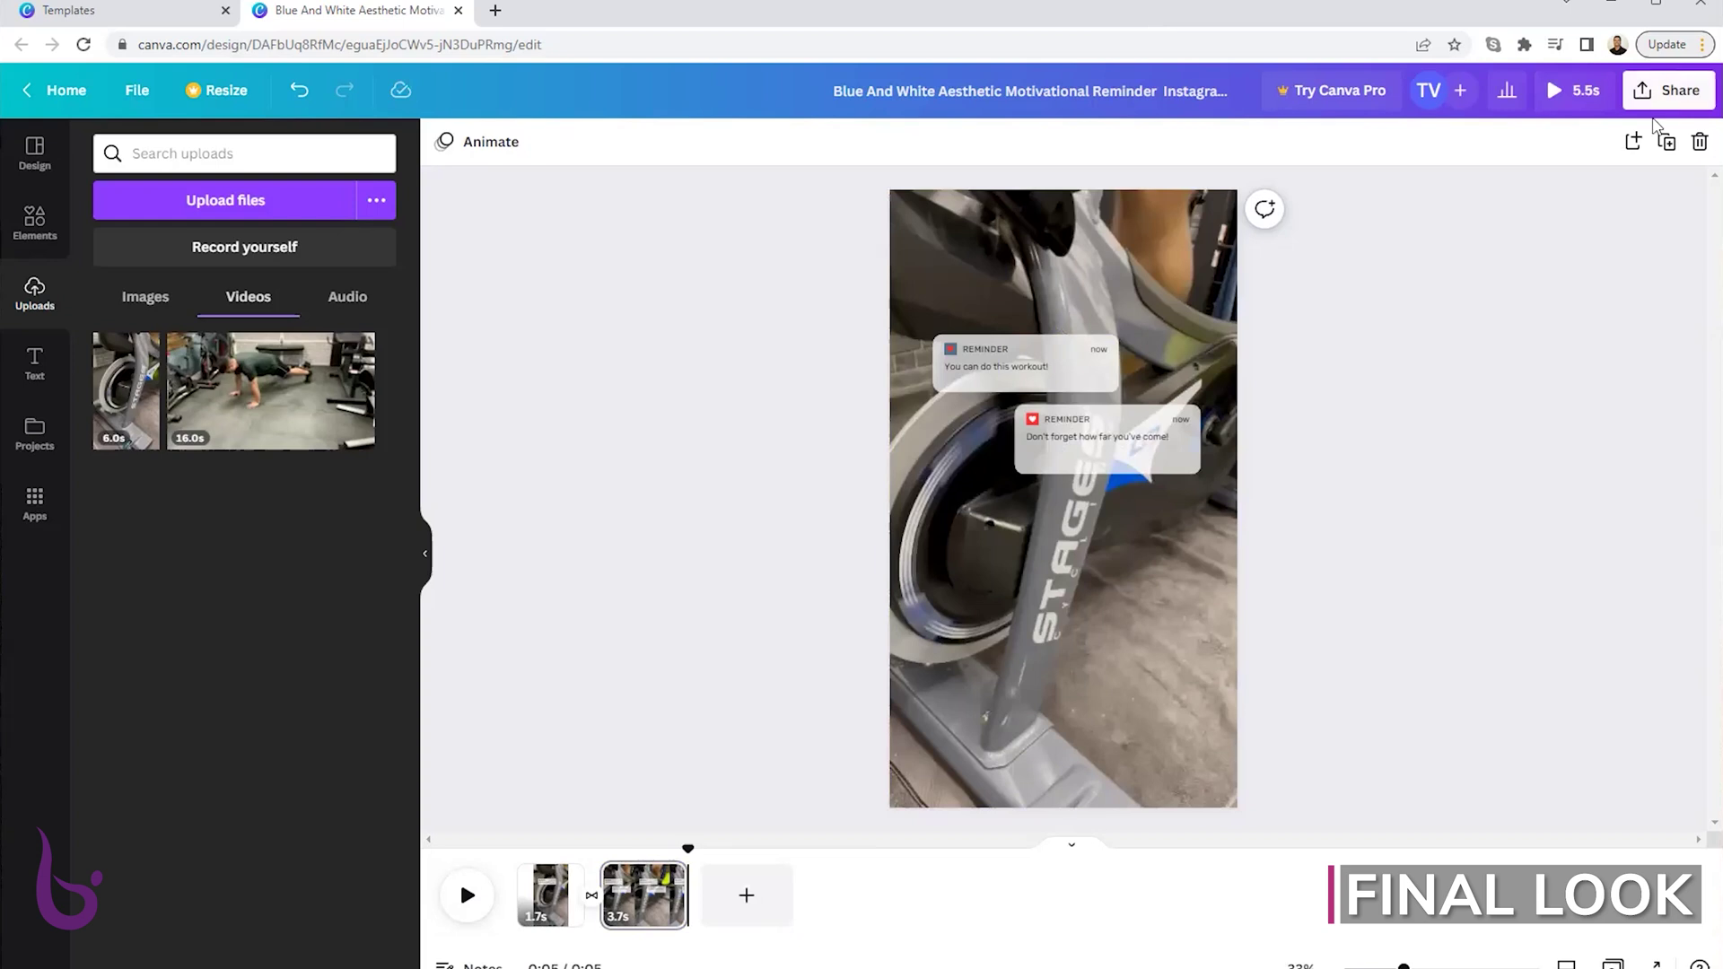
From Share > Download, export all 2 pages as an MP4 video at 1080p (HD).
click(1666, 90)
click(1430, 555)
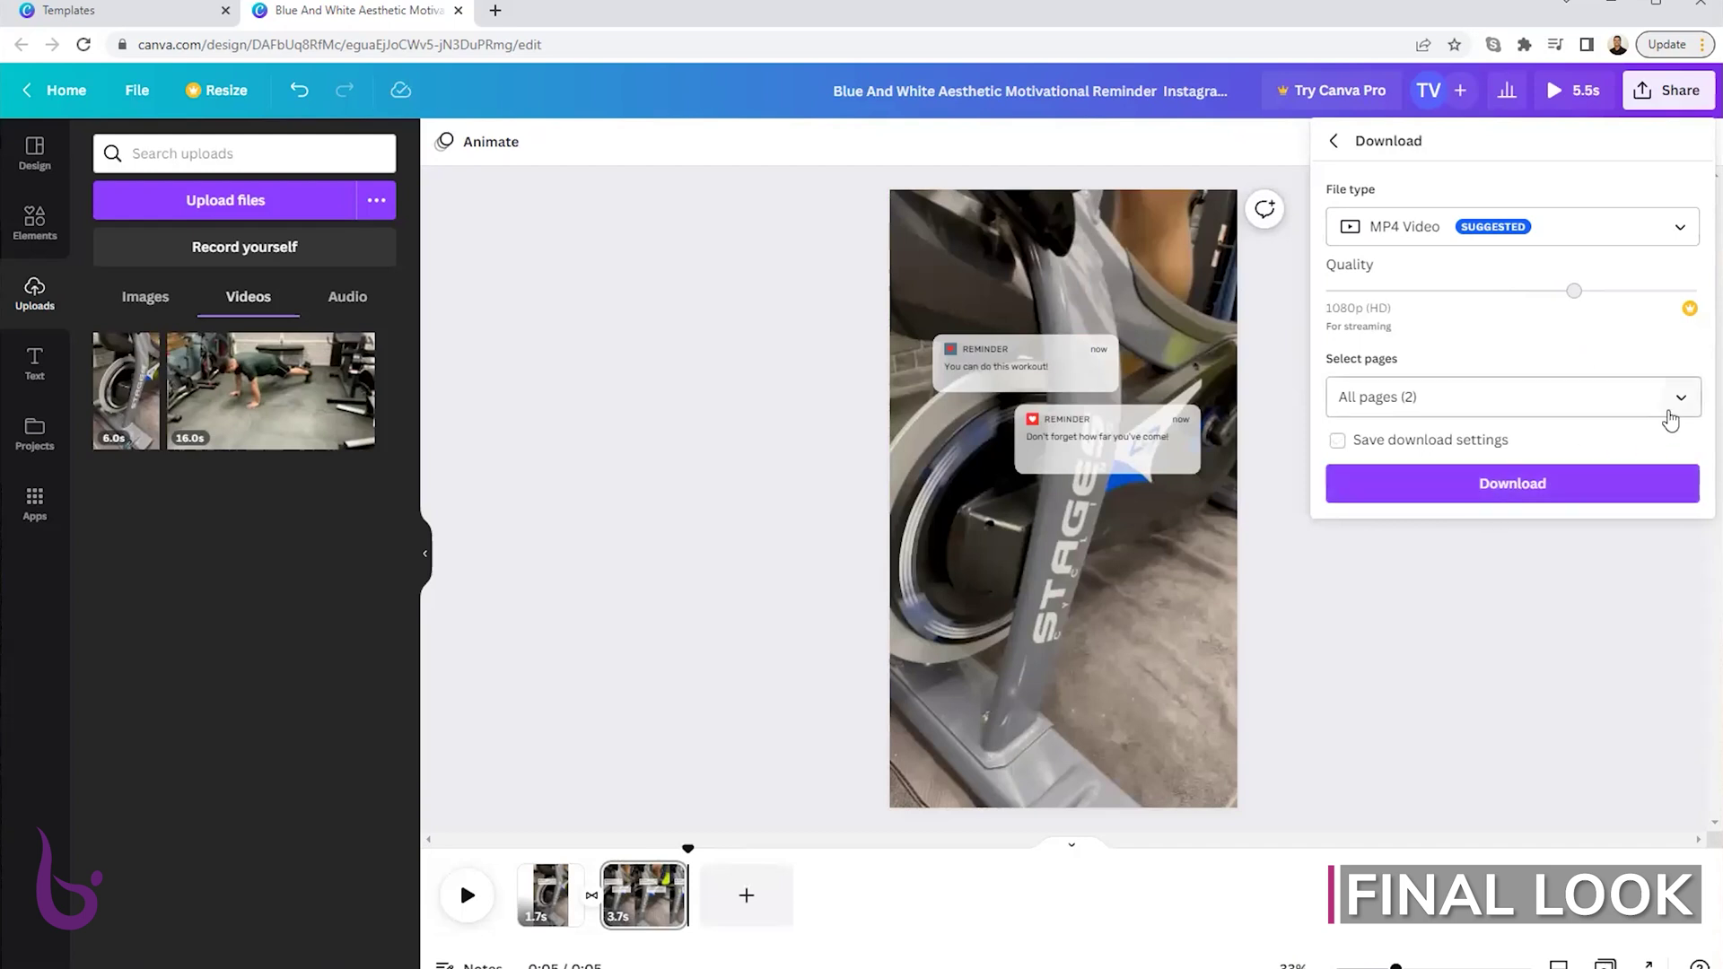
click(1508, 489)
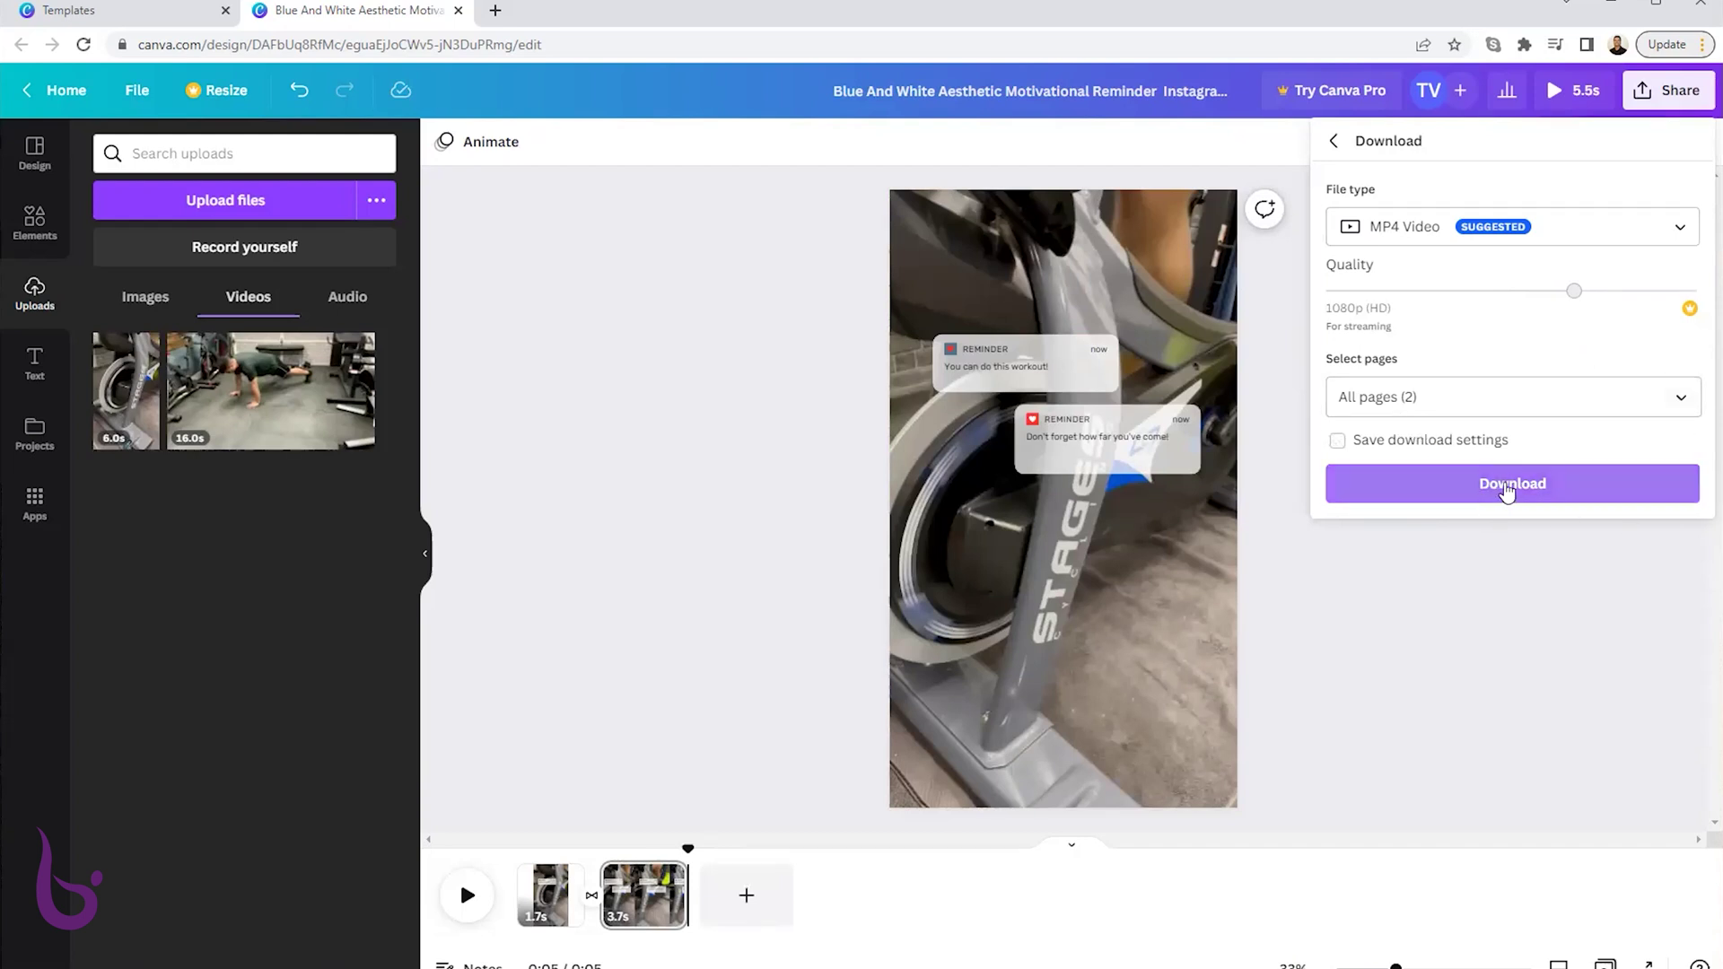